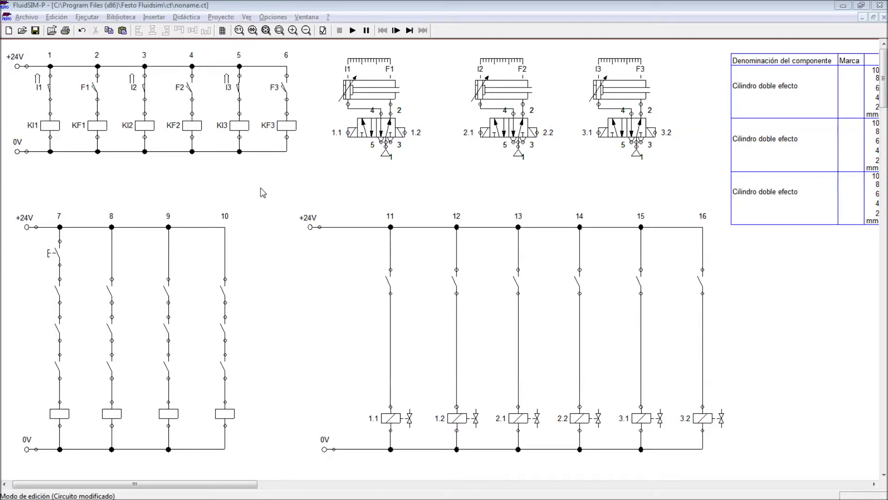
# - Examine the five state columns under the phase diagrams in Excel, and solenoid 1.1 in the FluidSIM circuit
pyautogui.hotkey('alt', 'Tab')
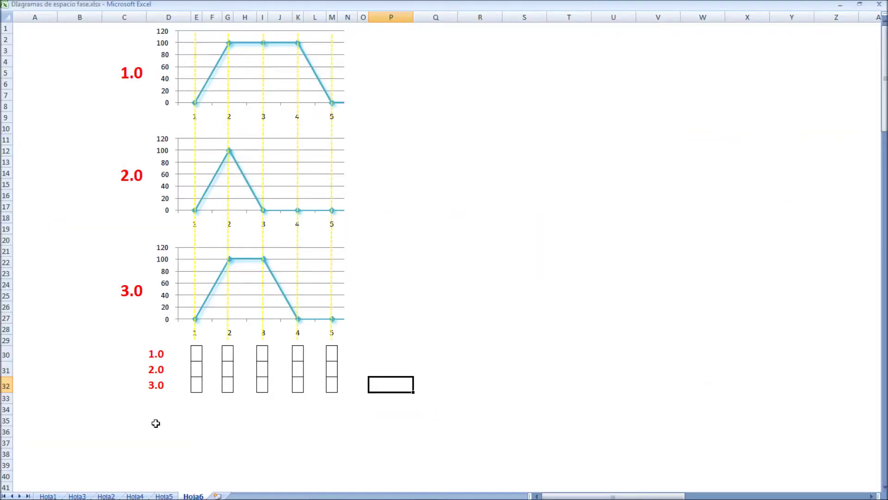
pyautogui.moveTo(196, 352); pyautogui.dragTo(197, 384)
pyautogui.moveTo(227, 354); pyautogui.dragTo(227, 385)
pyautogui.moveTo(262, 353); pyautogui.dragTo(262, 385)
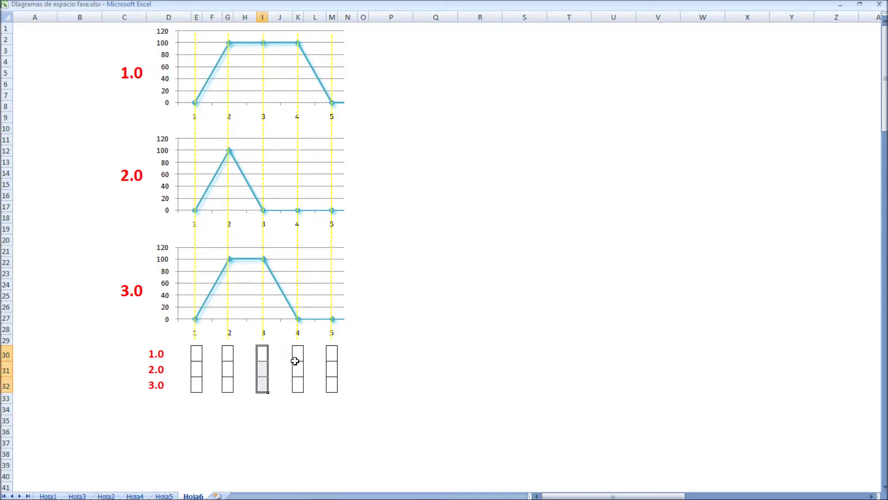
pyautogui.moveTo(298, 352); pyautogui.dragTo(295, 381)
pyautogui.moveTo(332, 353); pyautogui.dragTo(330, 385)
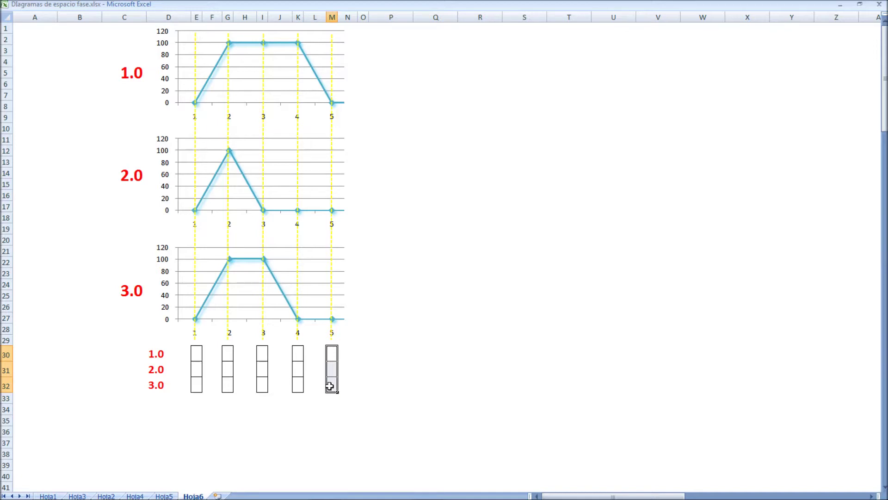
pyautogui.hotkey('alt', 'Tab')
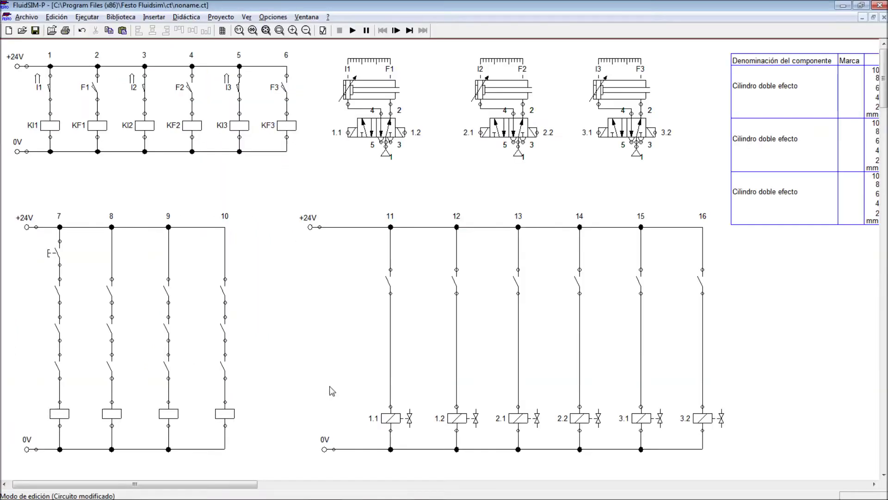
pyautogui.click(394, 418)
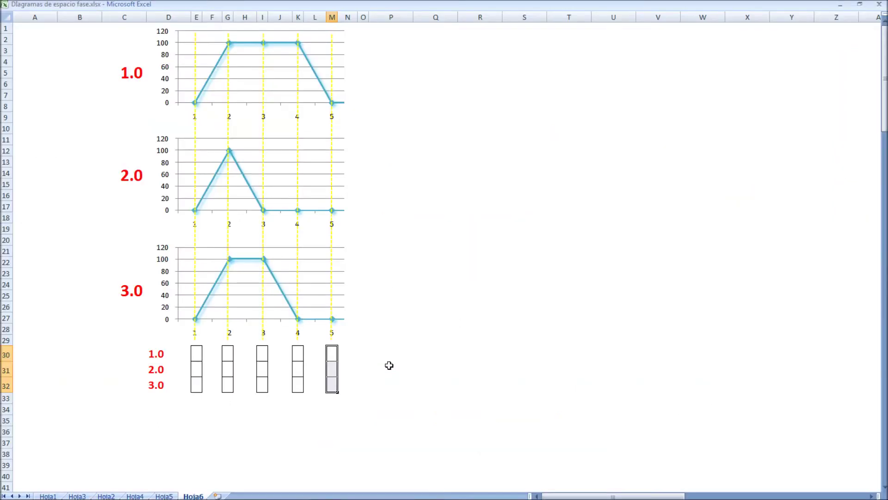
# - In the Excel sheet, enter 0, 0 and 0 in E30:E32 as the phase 1 states of cylinders 1.0, 2.0 and 3.0
pyautogui.press('Left')
pyautogui.press('Left')
pyautogui.press('Left')
pyautogui.press('Left')
pyautogui.press('Left')
pyautogui.press('Left')
pyautogui.press('Left')
pyautogui.press('Left')
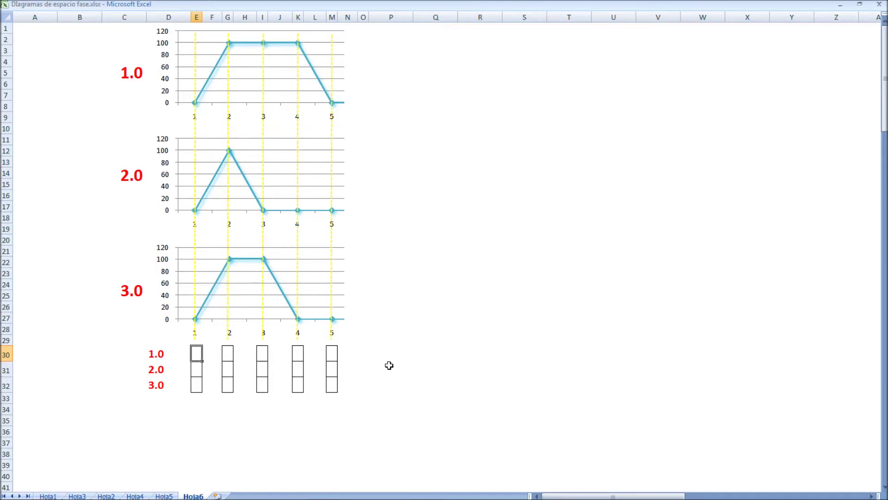
pyautogui.click(189, 103)
pyautogui.write('0')
pyautogui.press('Return')
pyautogui.write('0')
pyautogui.press('Return')
pyautogui.write('0')
pyautogui.press('Return')
# - Enter 1, 1 and 1 in G30:G32 as the phase 2 states of cylinders 1.0, 2.0 and 3.0
pyautogui.press('Right')
pyautogui.press('Up')
pyautogui.press('Up')
pyautogui.press('Up')
pyautogui.press('Right')
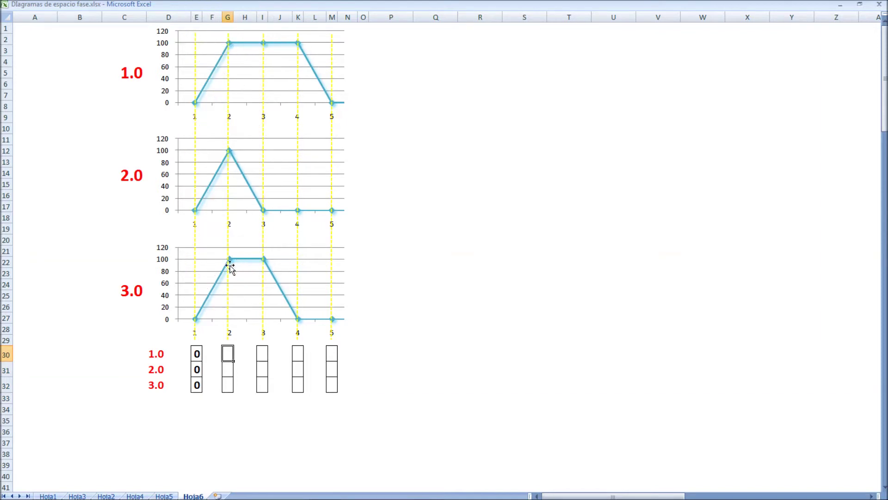
pyautogui.write('1')
pyautogui.press('Return')
pyautogui.write('1')
pyautogui.press('Return')
pyautogui.write('1')
pyautogui.press('Return')
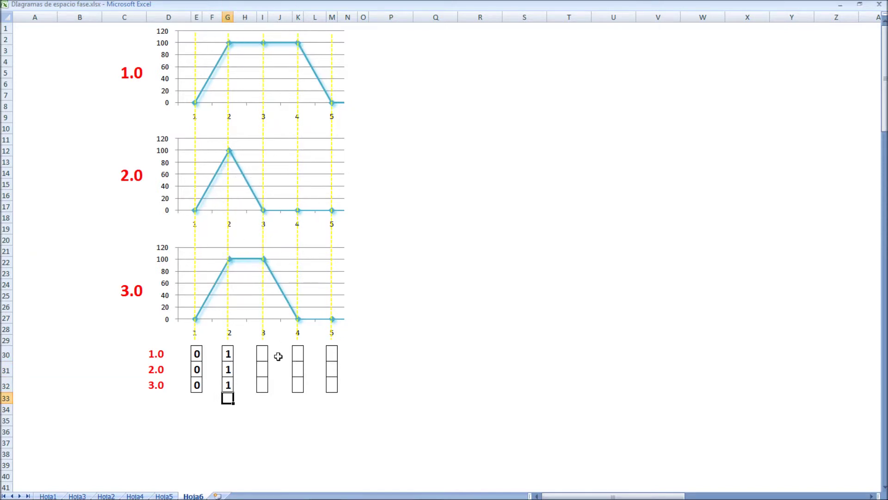
# - Enter 1, 0 and 1 in I30:I32 as the phase 3 states of the three cylinders
pyautogui.click(263, 352)
pyautogui.write('1')
pyautogui.press('Return')
pyautogui.write('0')
pyautogui.press('Return')
pyautogui.write('1')
pyautogui.press('Return')
# - Enter 1, 0 and 0 in K30:K32 as the phase 4 states of the three cylinders
pyautogui.press('Right')
pyautogui.press('Up')
pyautogui.press('Up')
pyautogui.press('Up')
pyautogui.press('Right')
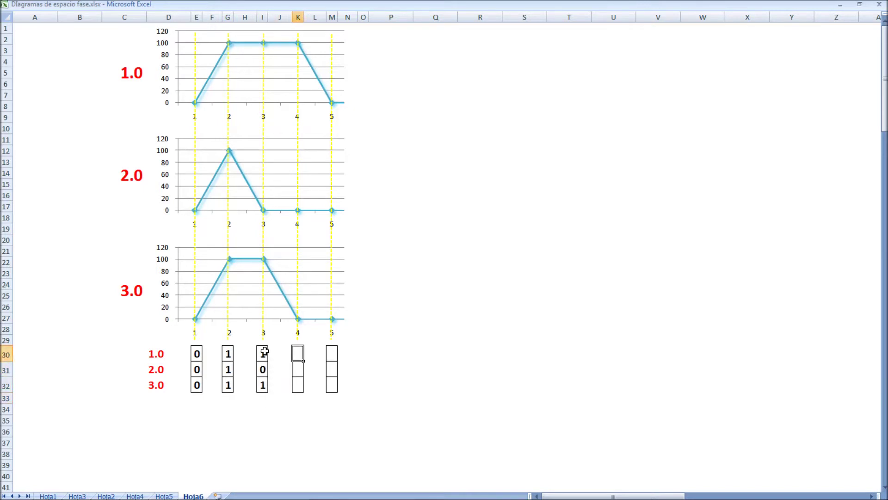
pyautogui.write('1')
pyautogui.press('Return')
pyautogui.write('0')
pyautogui.press('Return')
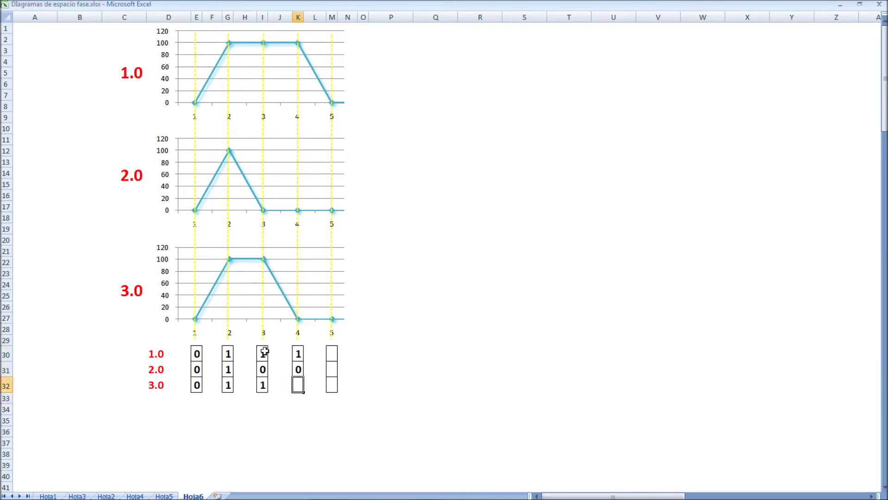
pyautogui.write('0')
pyautogui.press('Return')
# - Enter 0, 0 and 0 in M30:M32 as the phase 5 states of the three cylinders
pyautogui.press('Right')
pyautogui.press('Right')
pyautogui.press('Up')
pyautogui.press('Up')
pyautogui.press('Up')
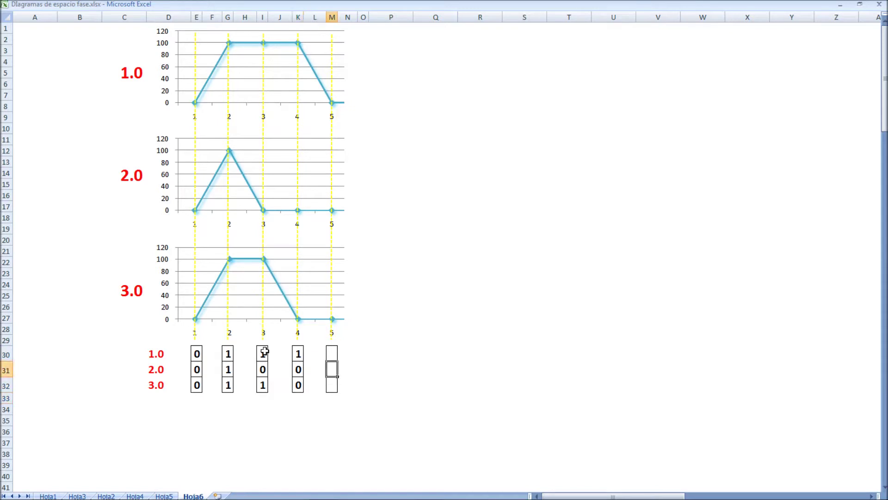
pyautogui.write('0')
pyautogui.press('Return')
pyautogui.write('0')
pyautogui.press('Return')
pyautogui.write('0')
pyautogui.press('Return')
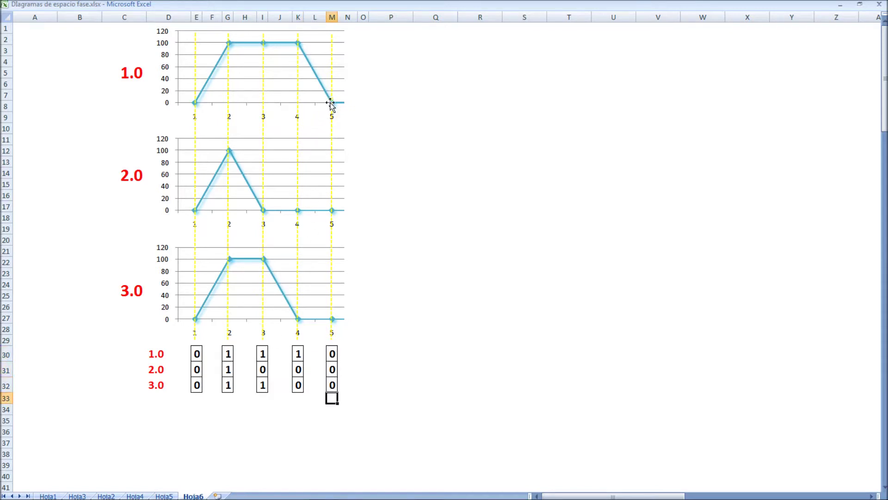
# - Compare the cylinder state columns of phases 1 to 5 for repeated combinations
pyautogui.press('ctrl')
pyautogui.press('ctrl')
pyautogui.click(309, 433)
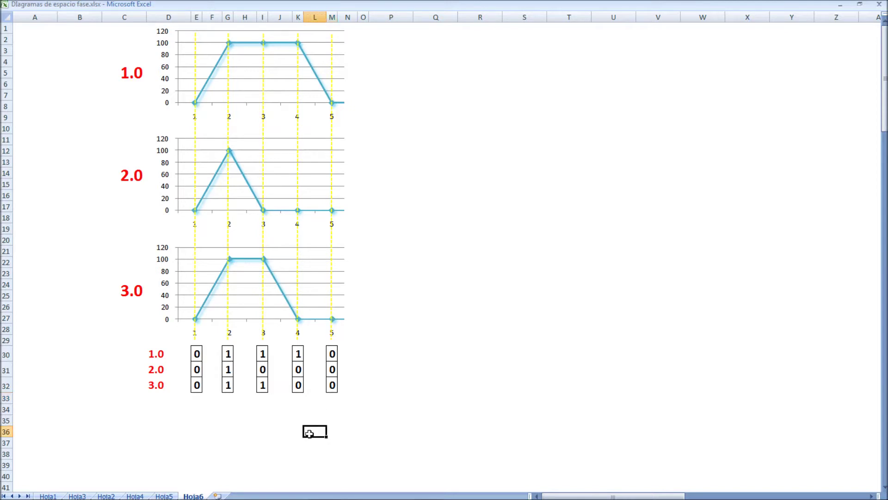
pyautogui.moveTo(195, 354); pyautogui.dragTo(196, 384)
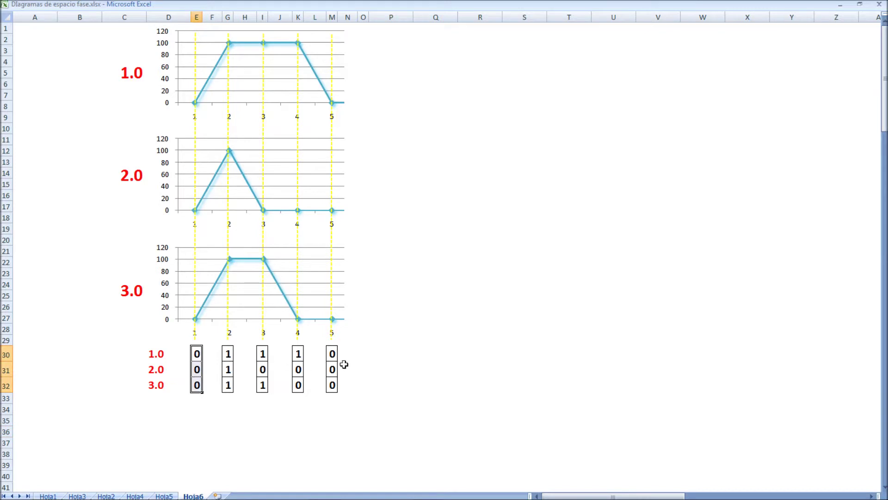
pyautogui.moveTo(332, 354); pyautogui.dragTo(334, 381)
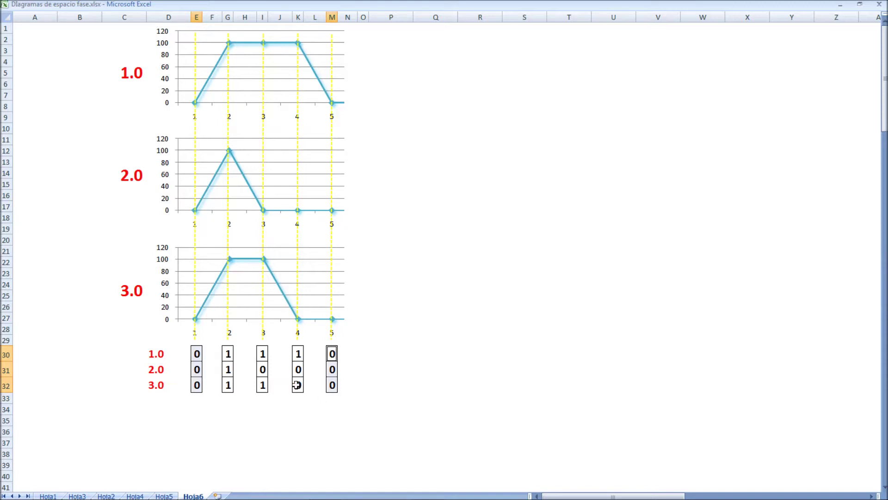
pyautogui.moveTo(227, 355); pyautogui.dragTo(297, 384)
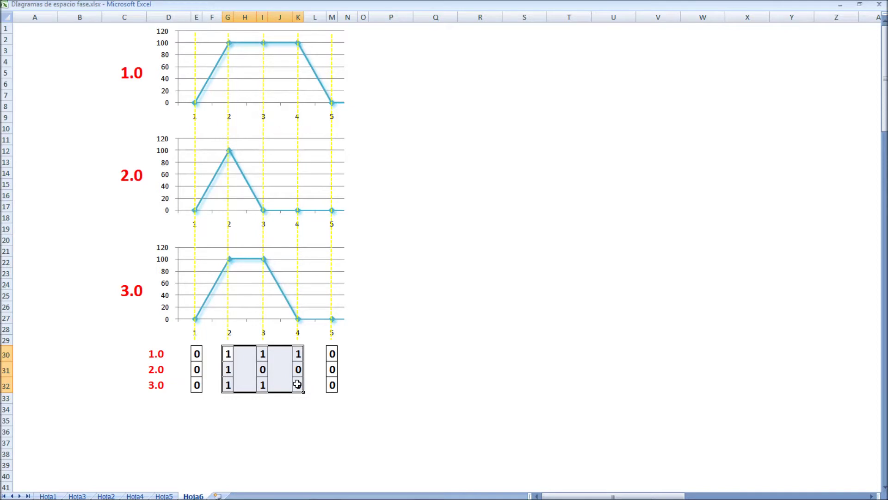
pyautogui.moveTo(227, 354); pyautogui.dragTo(228, 385)
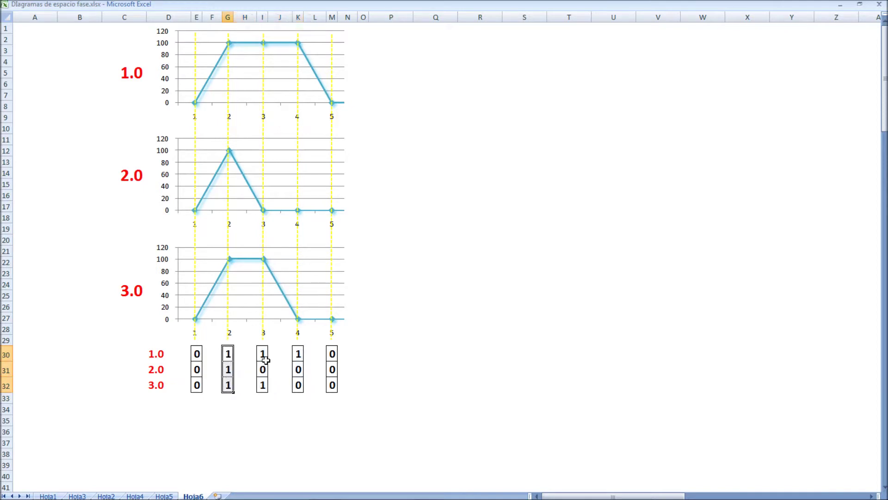
pyautogui.moveTo(264, 355); pyautogui.dragTo(263, 382)
pyautogui.moveTo(298, 354); pyautogui.dragTo(298, 381)
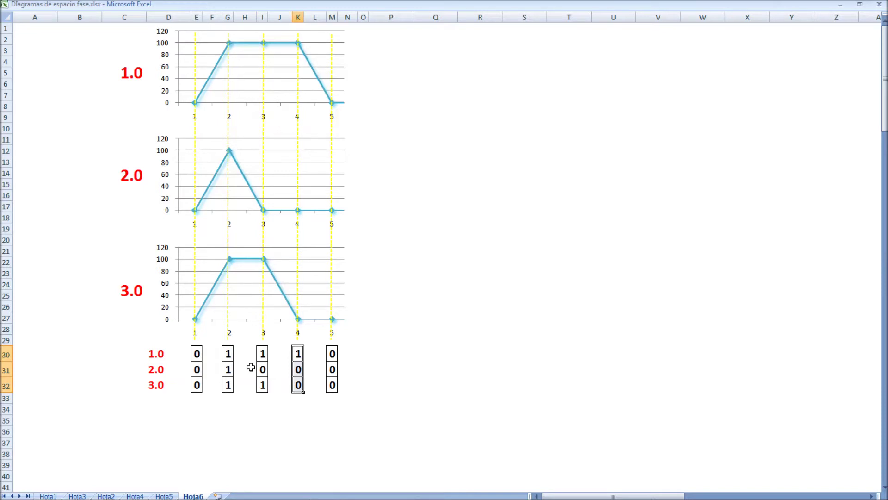
pyautogui.moveTo(194, 352); pyautogui.dragTo(197, 378)
# - Switch to FluidSIM and review the sensor contacts, the relay coils KI1 to KF3 and the three directional valves
pyautogui.hotkey('alt', 'Tab')
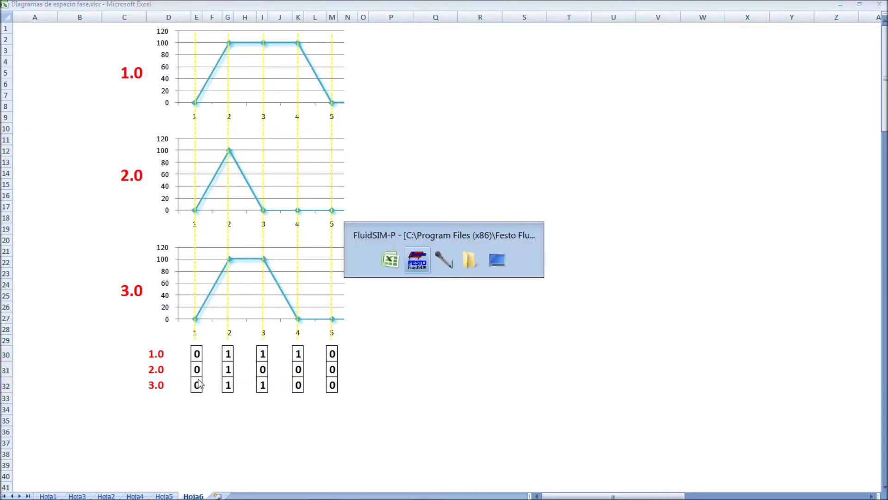
pyautogui.moveTo(18, 75); pyautogui.dragTo(319, 107)
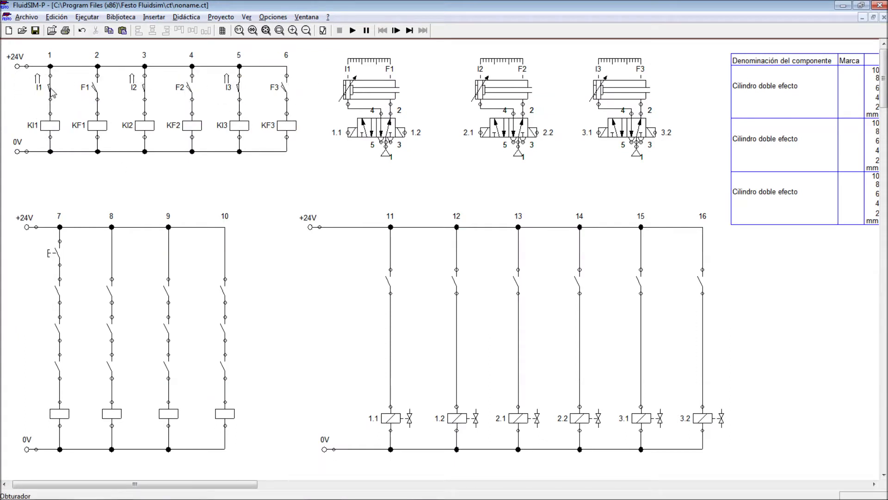
pyautogui.click(81, 88)
pyautogui.click(54, 126)
pyautogui.click(98, 125)
pyautogui.click(145, 126)
pyautogui.click(192, 126)
pyautogui.click(239, 125)
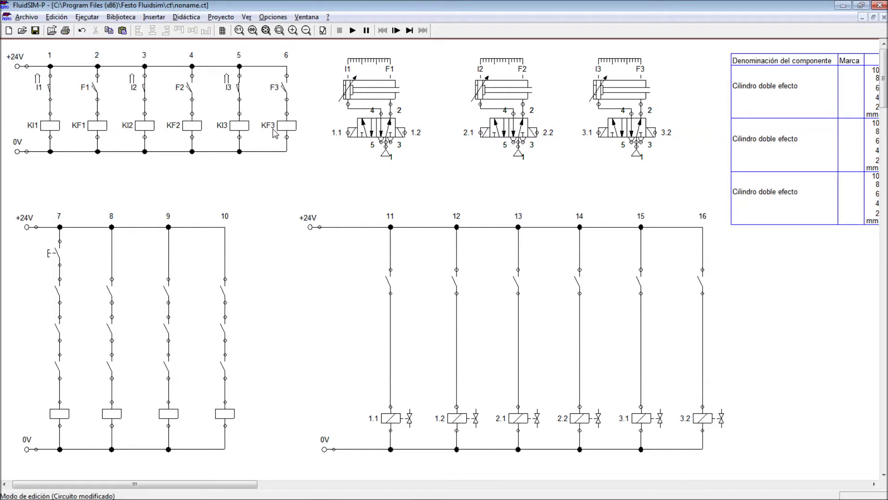
pyautogui.click(287, 125)
pyautogui.moveTo(328, 120); pyautogui.dragTo(675, 146)
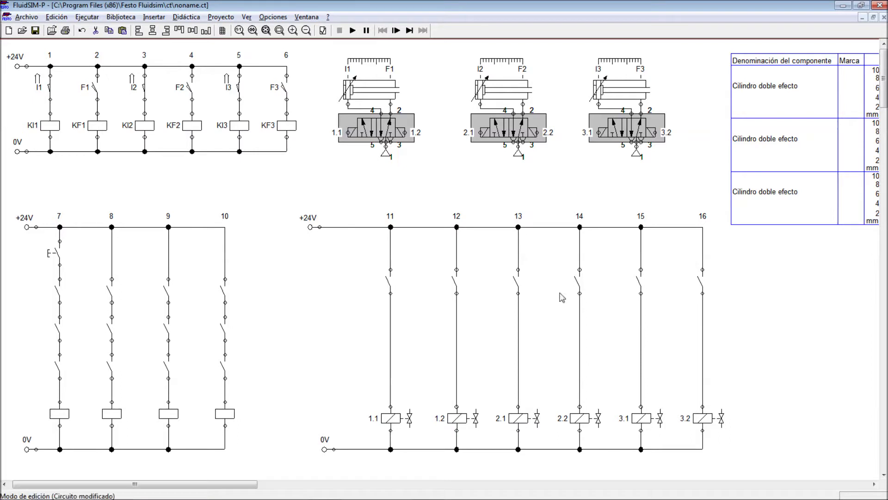
pyautogui.click(380, 311)
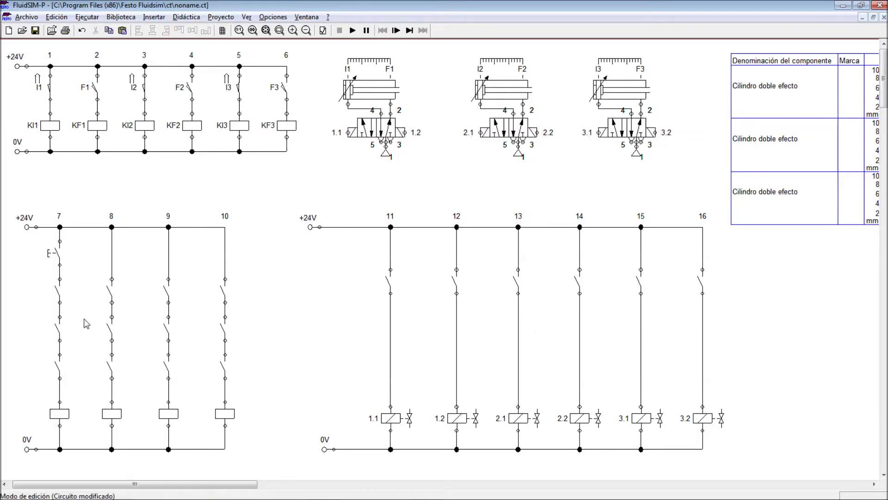
# - Label the three series contacts below the pushbutton in line 7 KI1, KI2 and KI3, matching the phase 1 states
pyautogui.doubleClick(57, 292)
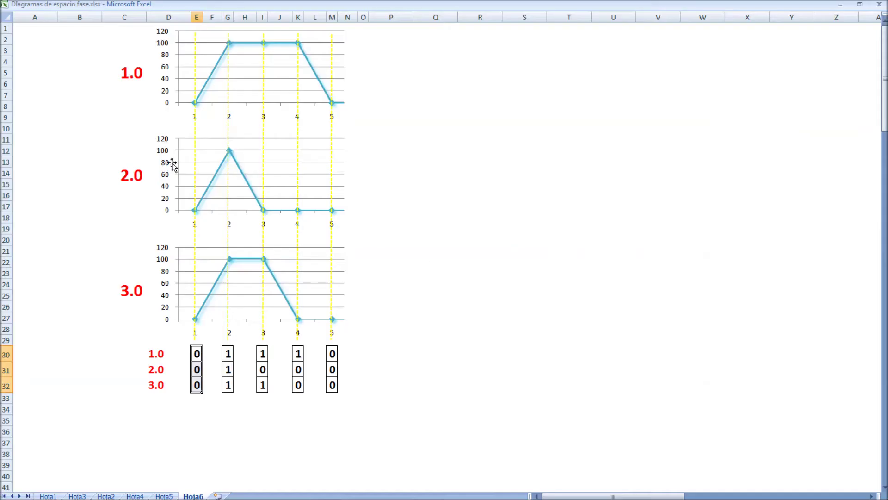
pyautogui.click(196, 388)
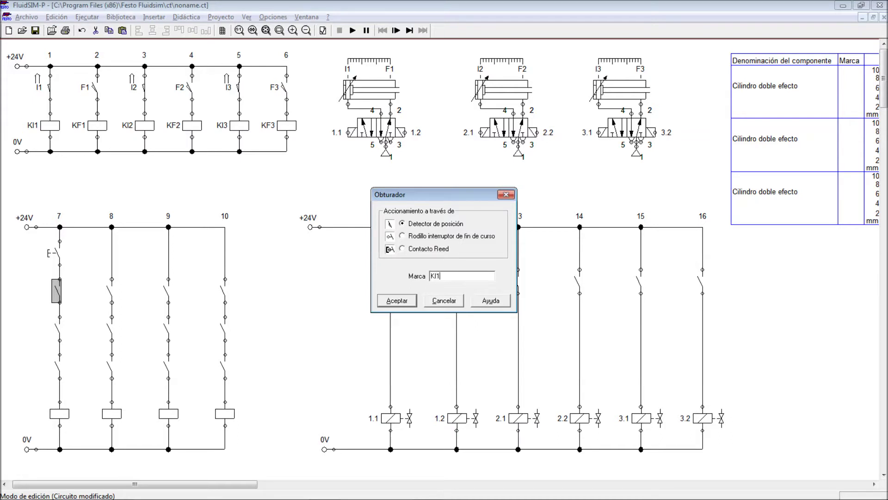
pyautogui.press('Return')
pyautogui.moveTo(57, 301); pyautogui.dragTo(57, 338)
pyautogui.doubleClick(57, 328)
pyautogui.write('KI2')
pyautogui.press('Return')
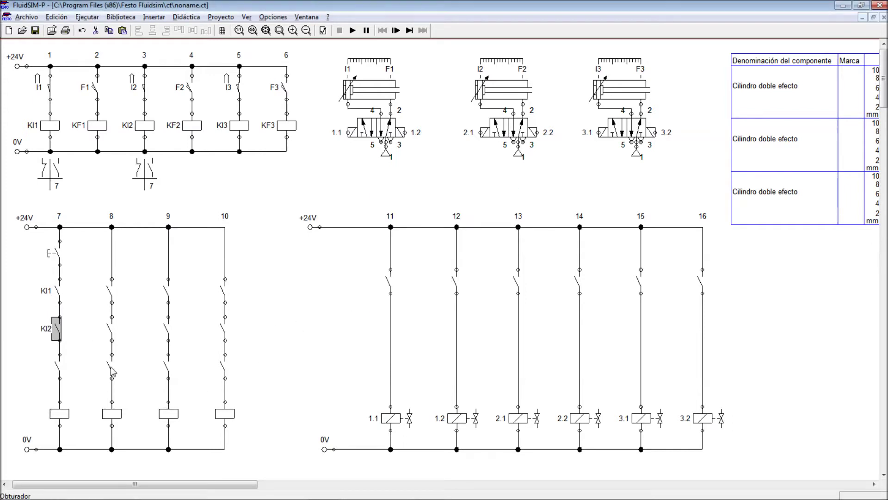
pyautogui.moveTo(59, 376); pyautogui.dragTo(58, 373)
pyautogui.doubleClick(56, 368)
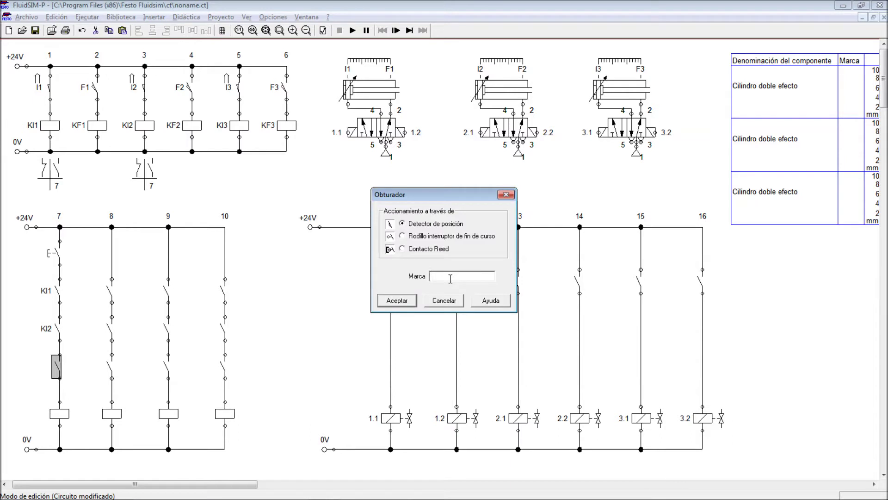
pyautogui.press('Return')
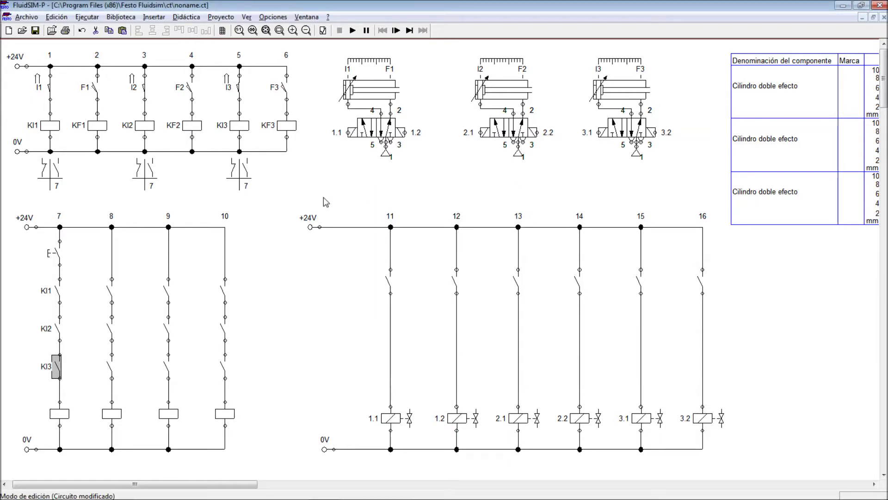
pyautogui.moveTo(37, 273); pyautogui.dragTo(73, 395)
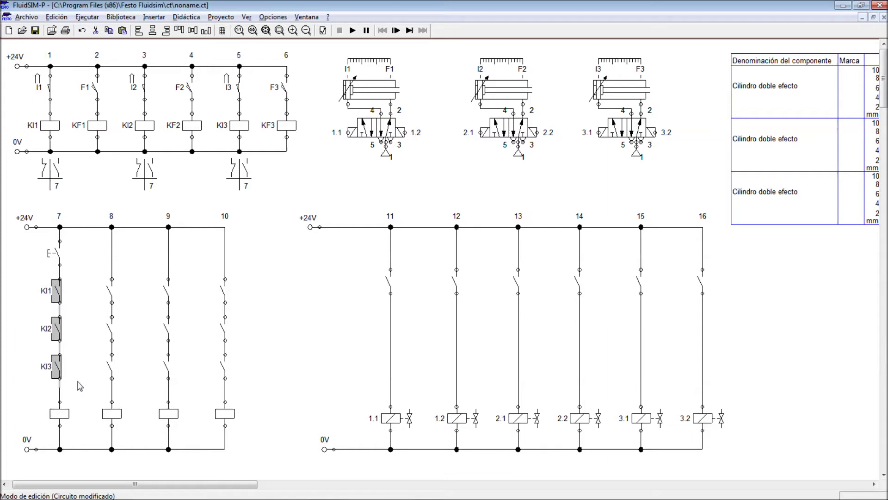
pyautogui.click(391, 425)
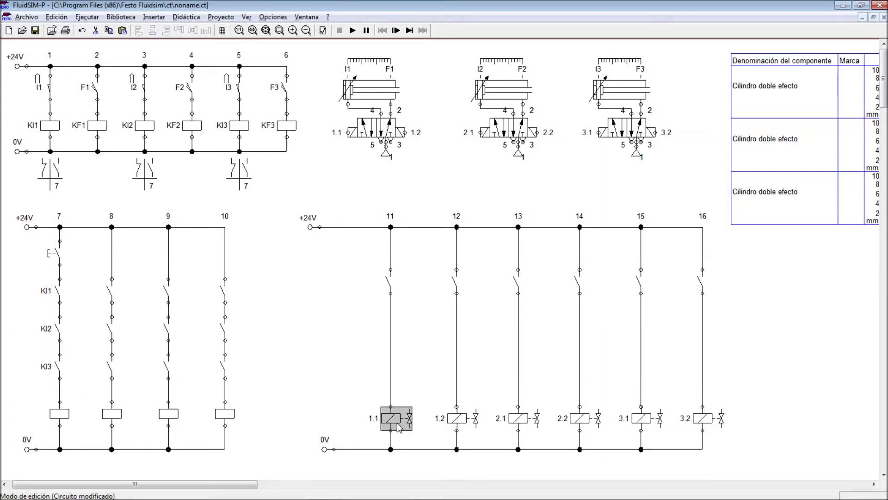
pyautogui.click(458, 419)
pyautogui.click(525, 419)
pyautogui.click(587, 418)
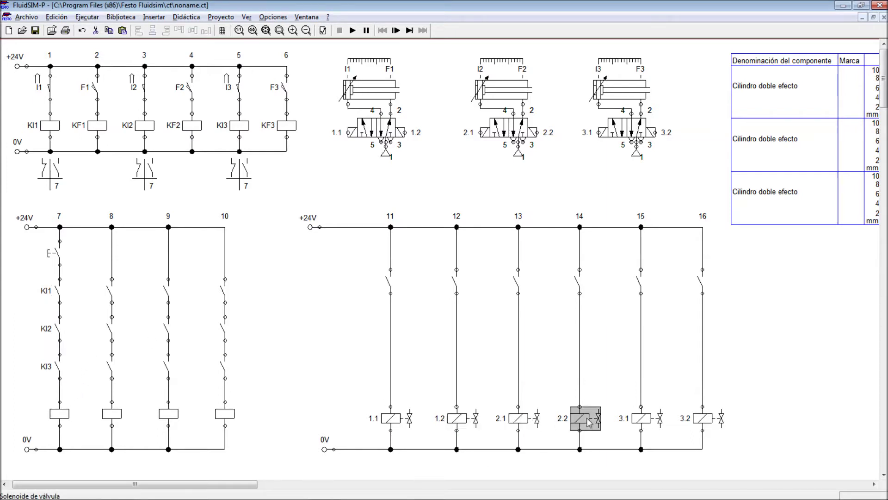
# - Label the relay coil at the foot of line 7 FA1
pyautogui.click(57, 414)
pyautogui.doubleClick(58, 413)
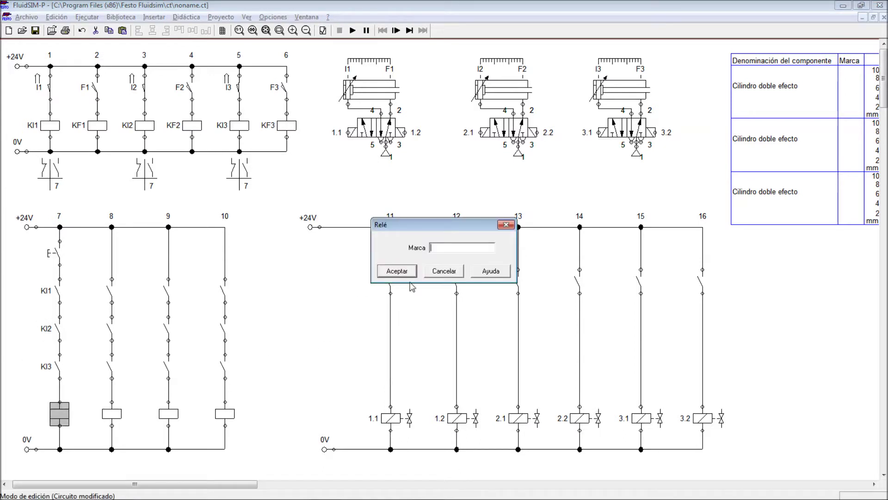
pyautogui.write('Fa1')
pyautogui.press('Return')
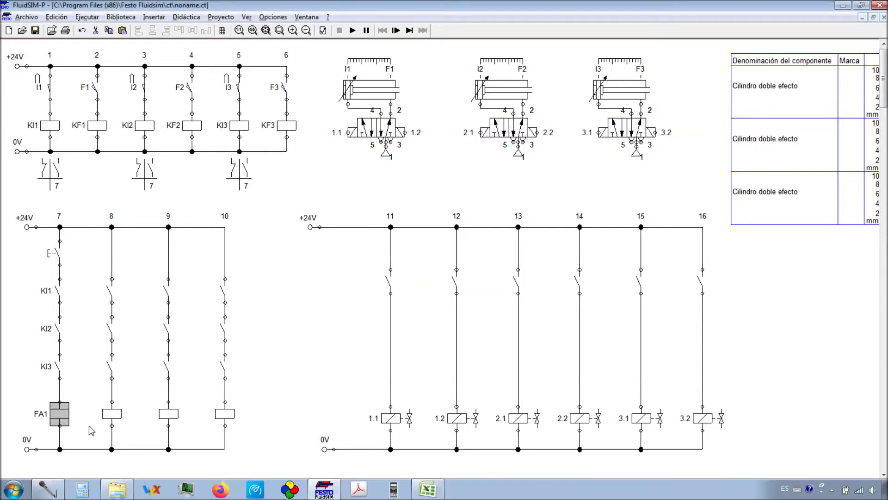
pyautogui.click(40, 425)
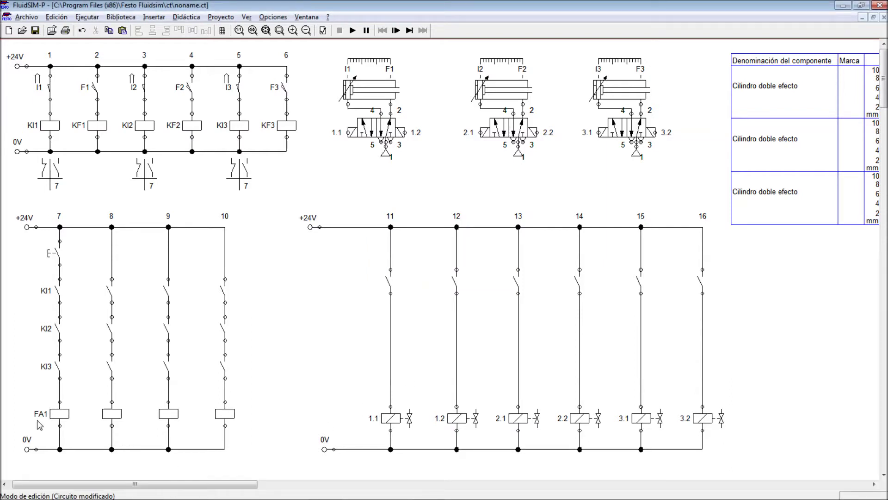
# - Check the phase 2 states in Excel, and label the three series contacts in line 8 of the FluidSIM circuit KF1, KF2 and KF3
pyautogui.hotkey('alt', 'Tab')
pyautogui.click(229, 355)
pyautogui.moveTo(230, 354); pyautogui.dragTo(238, 395)
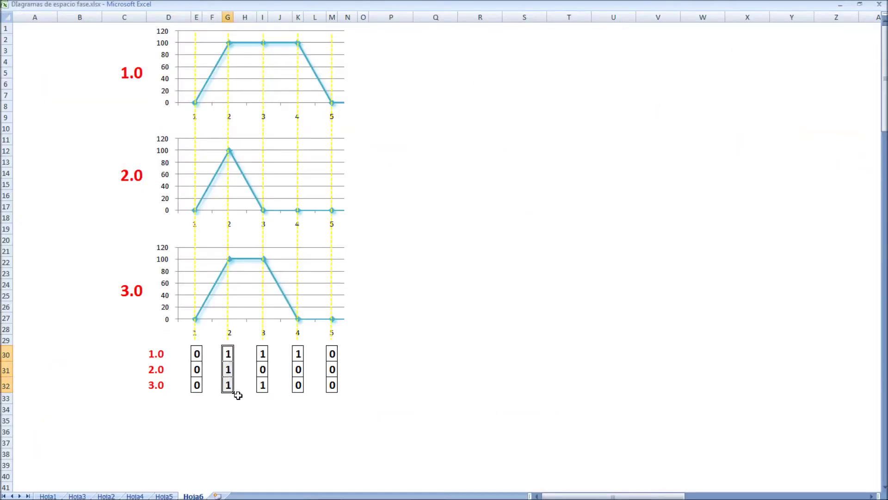
pyautogui.hotkey('alt', 'Tab')
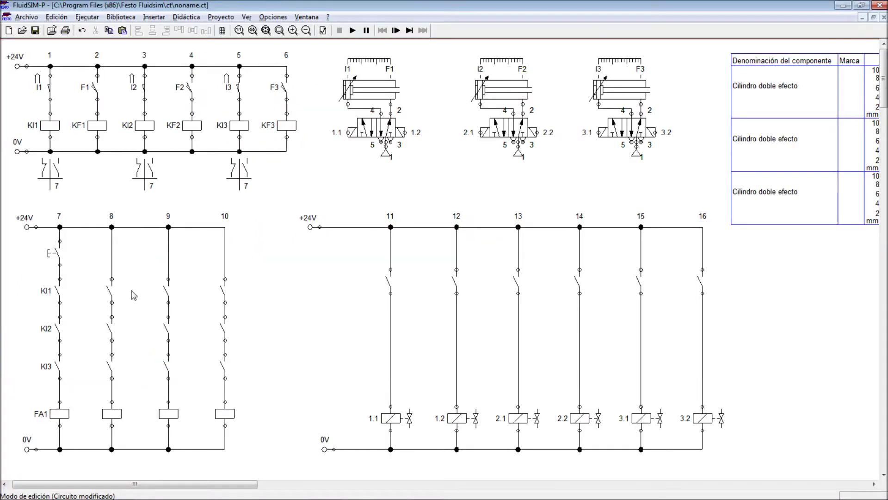
pyautogui.doubleClick(112, 289)
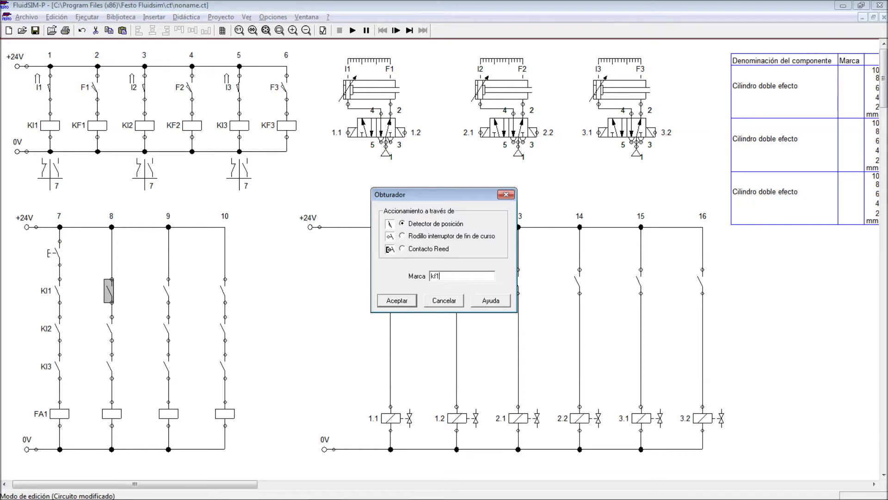
pyautogui.write('kf1')
pyautogui.press('Return')
pyautogui.doubleClick(109, 328)
pyautogui.click(458, 275)
pyautogui.write('kf2')
pyautogui.press('Return')
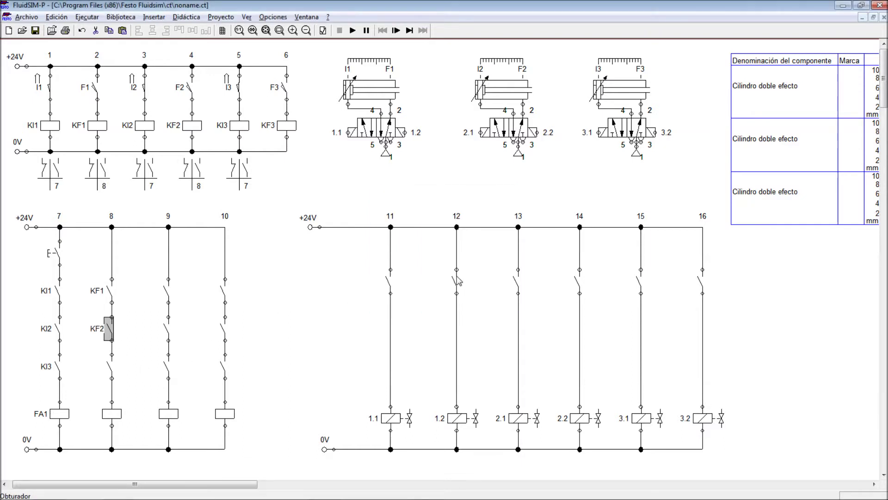
pyautogui.doubleClick(109, 366)
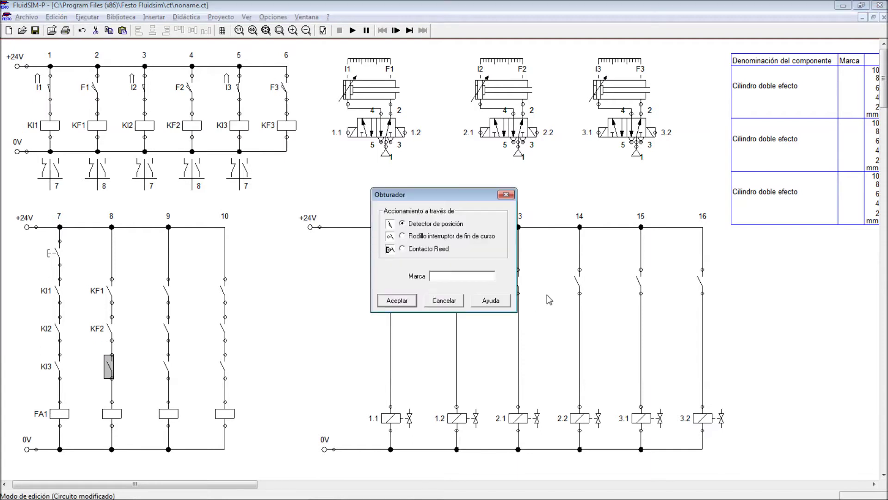
pyautogui.write('kf3')
pyautogui.press('Return')
# - Recheck the phase diagrams in Excel and label the relay coil at the foot of line 8 in FluidSIM FA2
pyautogui.hotkey('alt', 'Tab')
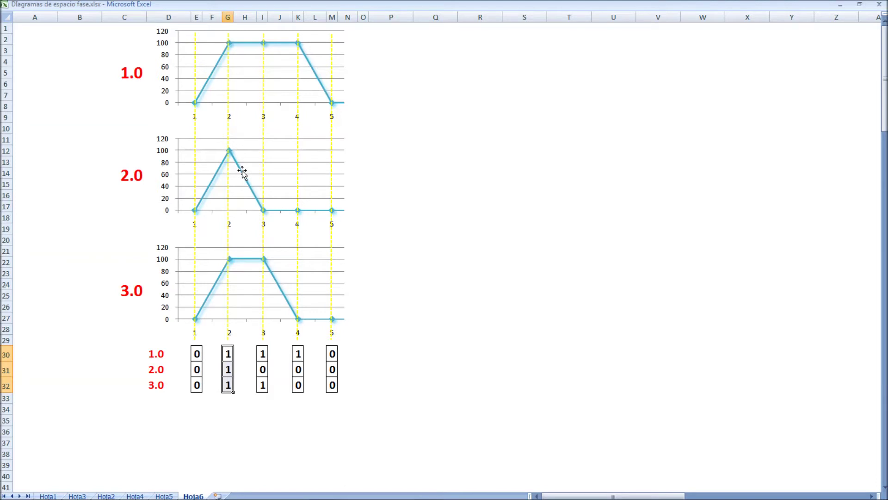
pyautogui.hotkey('alt', 'Tab')
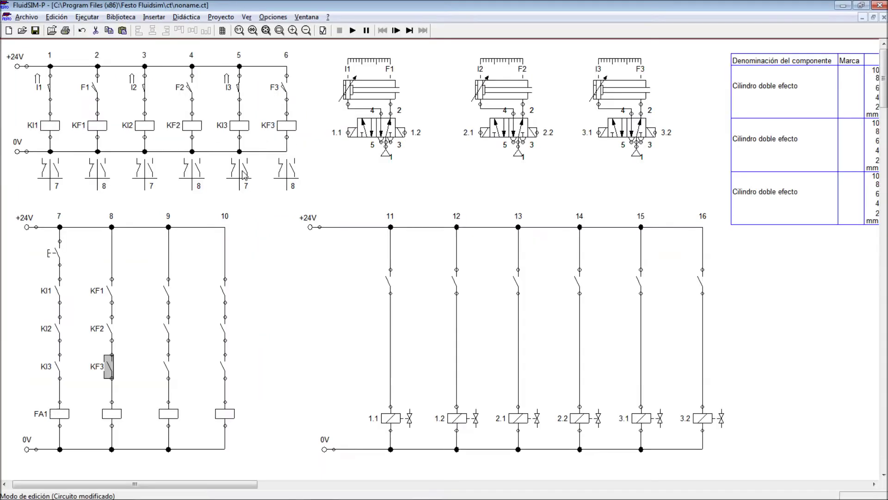
pyautogui.doubleClick(116, 414)
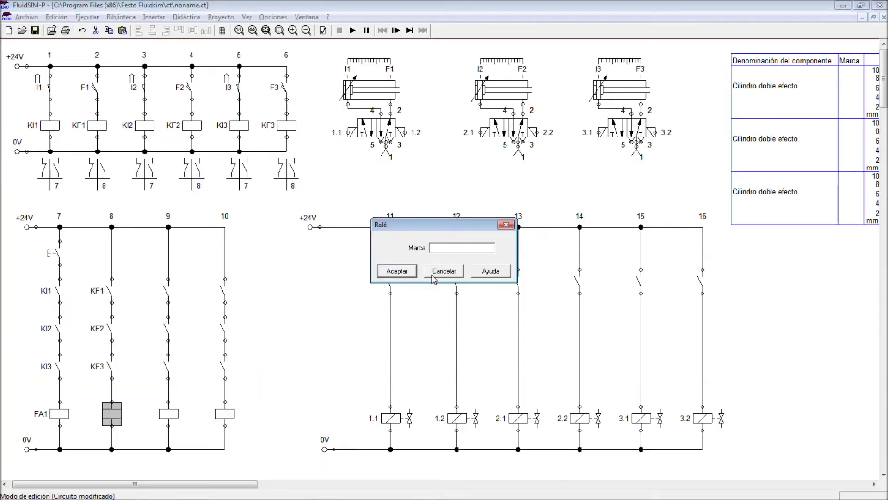
pyautogui.write('FA2')
pyautogui.press('Return')
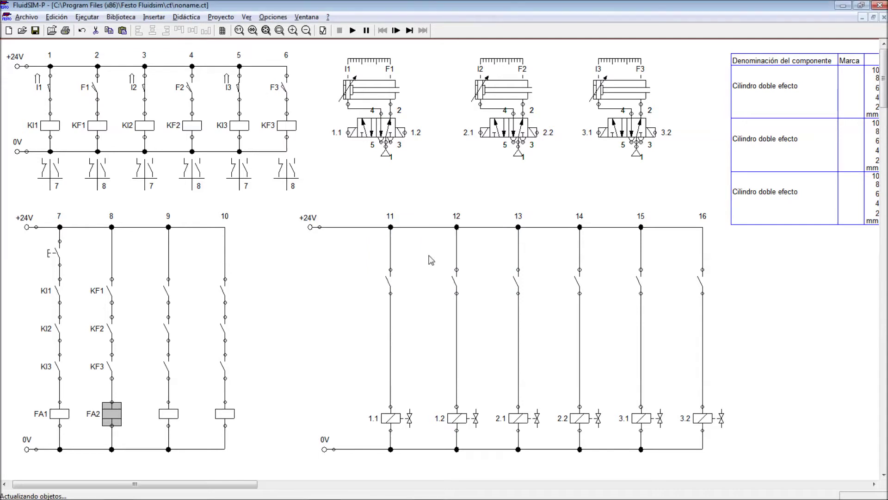
# - Switch to Excel and read the phase 3 states of cylinders 1.0, 2.0 and 3.0, returning to the FluidSIM circuit
pyautogui.hotkey('alt', 'Tab')
pyautogui.click(269, 357)
pyautogui.click(260, 354)
pyautogui.click(262, 372)
pyautogui.click(264, 389)
pyautogui.hotkey('alt', 'Tab')
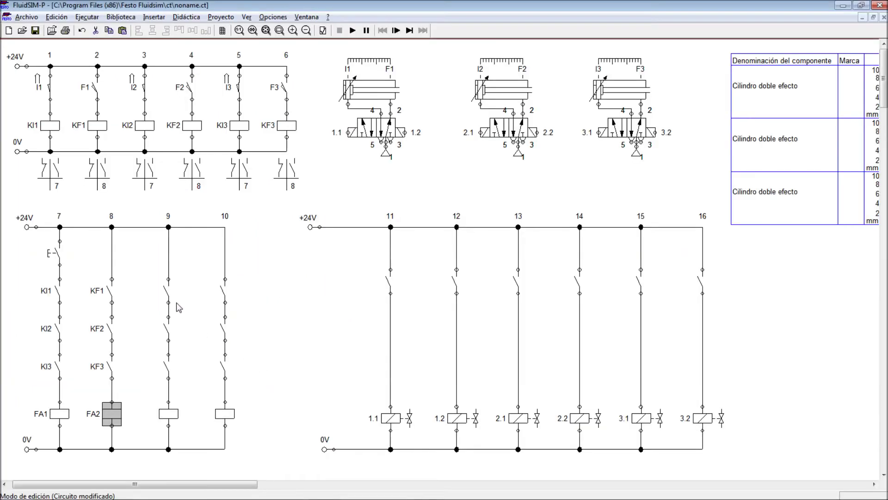
# - Label the three series contacts in line 9 KF1, KI2 and KF3, matching the phase 3 states
pyautogui.doubleClick(165, 290)
pyautogui.click(433, 275)
pyautogui.write('KF1')
pyautogui.press('Return')
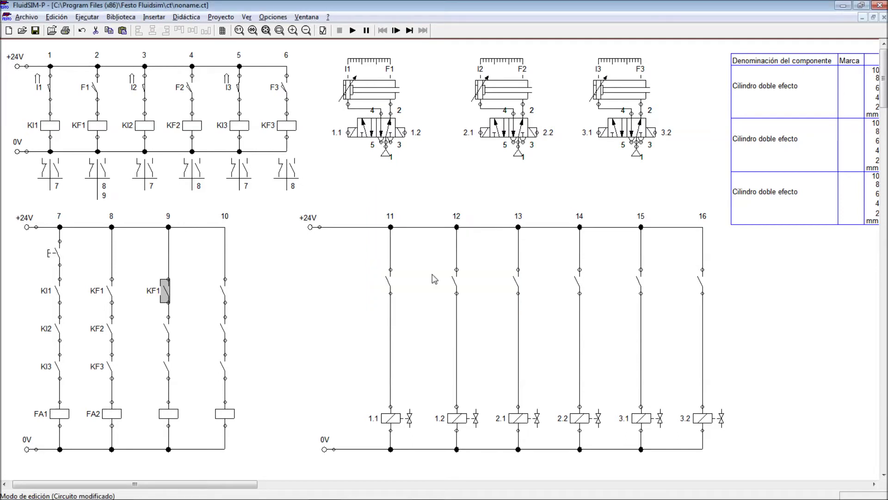
pyautogui.doubleClick(166, 334)
pyautogui.write('K')
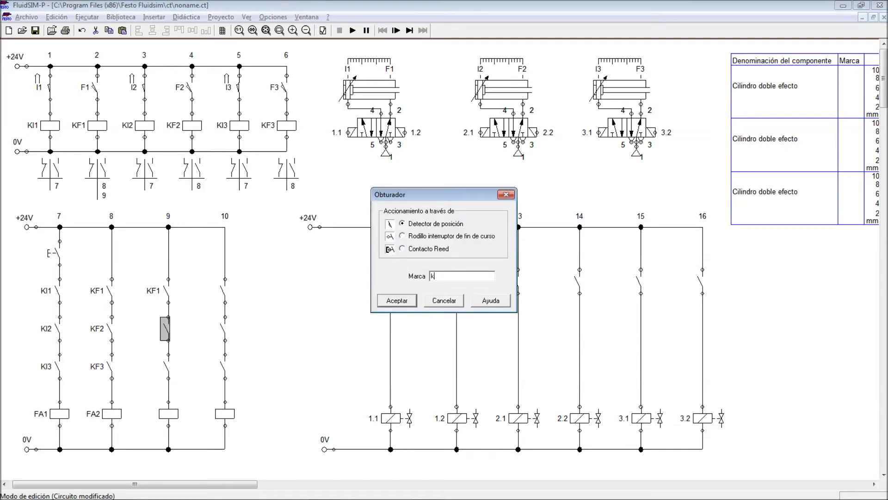
pyautogui.write('I2')
pyautogui.press('Return')
pyautogui.doubleClick(166, 367)
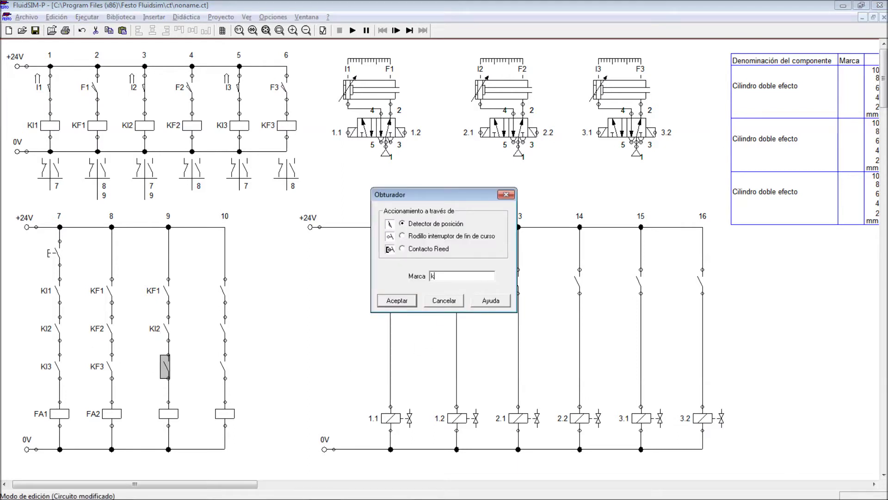
pyautogui.press('Return')
# - Label the relay coil below the three contacts in line 9 FA3
pyautogui.moveTo(138, 269); pyautogui.dragTo(198, 396)
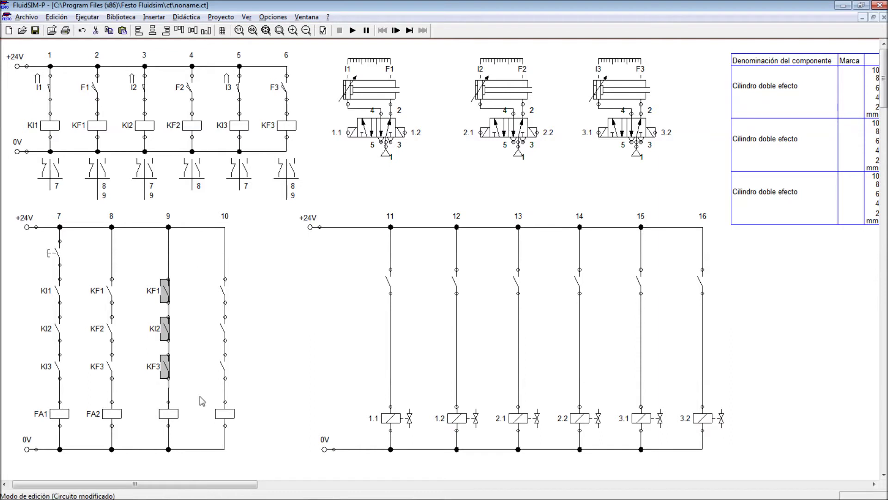
pyautogui.click(182, 416)
pyautogui.doubleClick(180, 411)
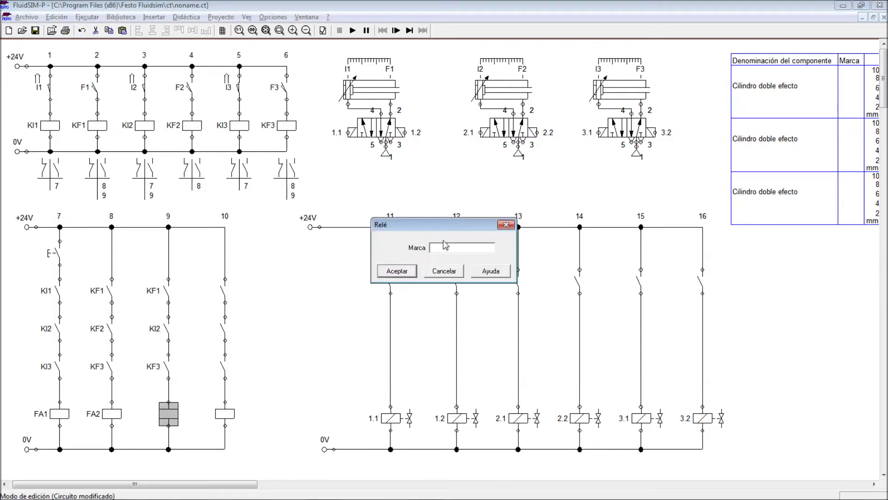
pyautogui.write('FA3')
pyautogui.press('Return')
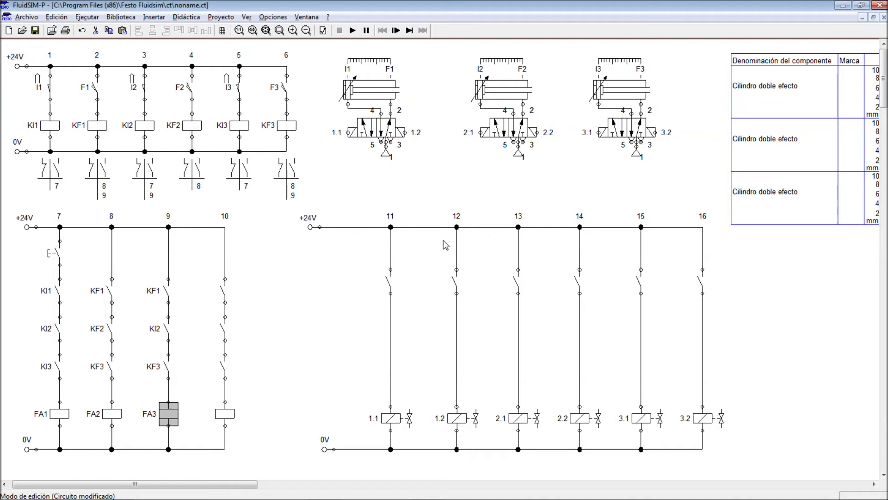
# - Switch to Excel and examine the phase 4 states of cylinders 1.0, 2.0 and 3.0, returning to the FluidSIM circuit
pyautogui.click(286, 314)
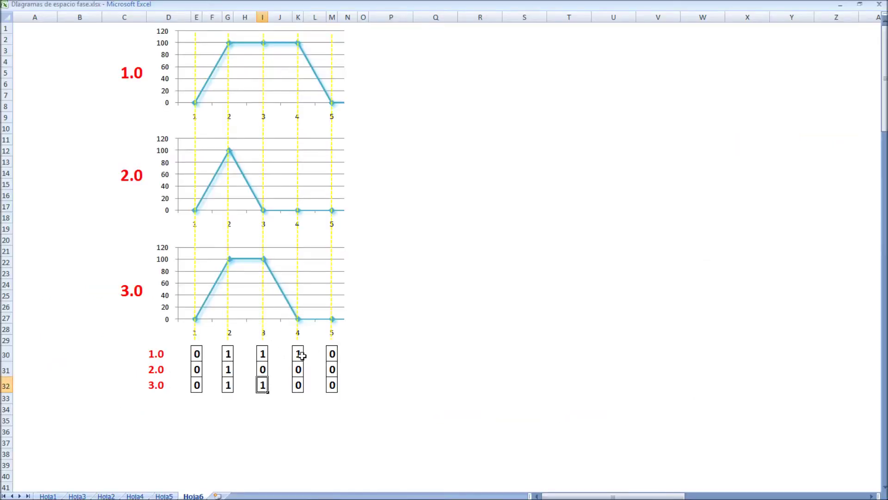
pyautogui.moveTo(299, 352); pyautogui.dragTo(298, 385)
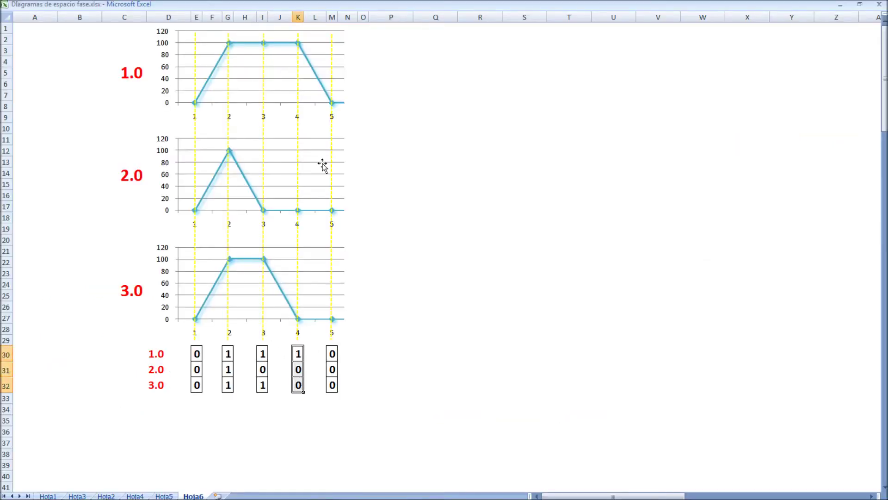
pyautogui.press('ctrl')
pyautogui.moveTo(298, 355); pyautogui.dragTo(297, 380)
pyautogui.click(300, 355)
pyautogui.press('ctrl')
pyautogui.click(299, 365)
pyautogui.click(299, 386)
pyautogui.hotkey('alt', 'Tab')
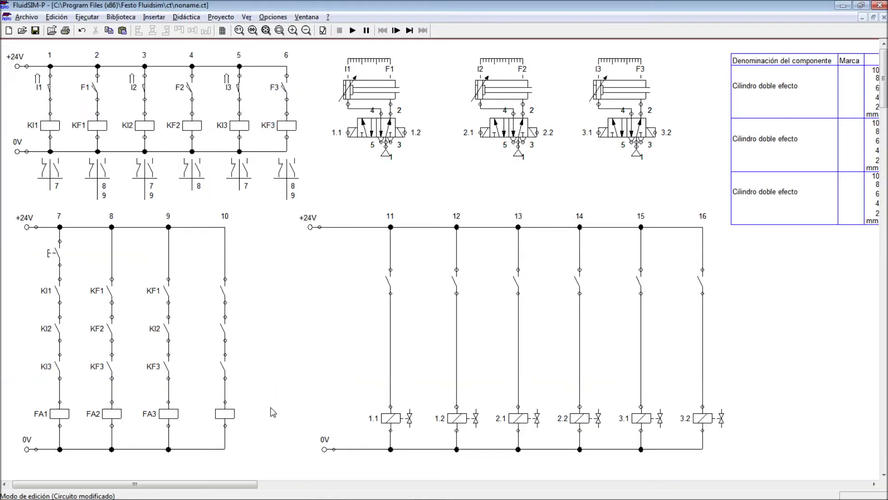
# - Label the three series contacts in line 10 KF1, KI2 and KI3, and the relay coil below them FA4
pyautogui.doubleClick(222, 291)
pyautogui.write('k')
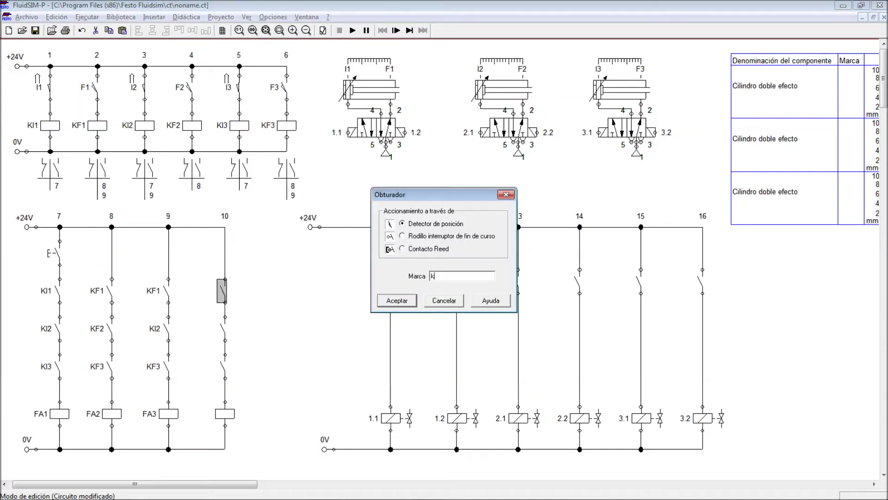
pyautogui.write('f1')
pyautogui.press('Return')
pyautogui.doubleClick(224, 329)
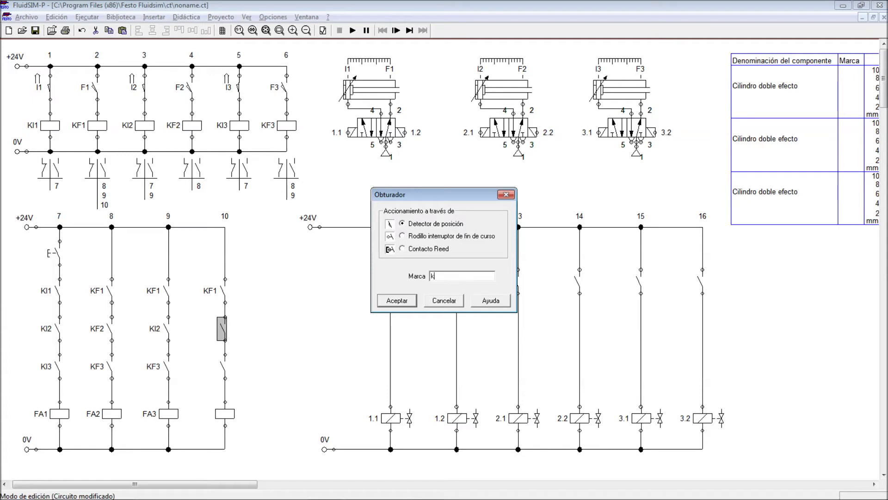
pyautogui.write('ki2')
pyautogui.press('Return')
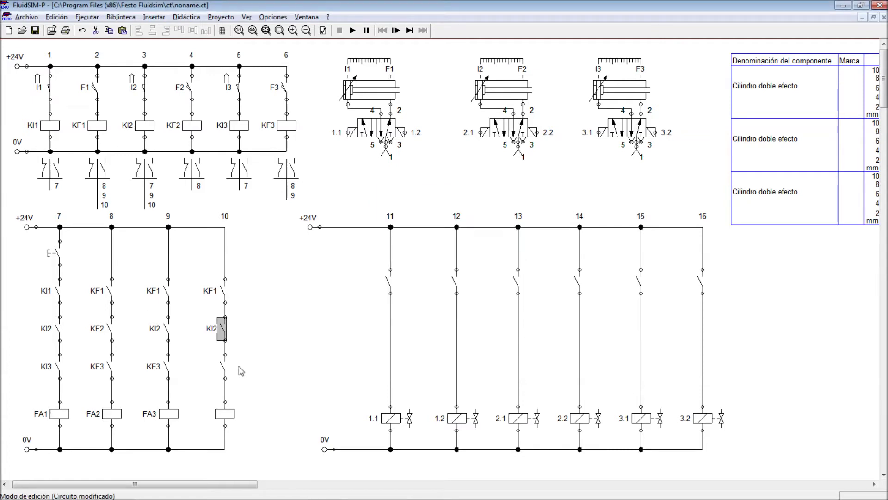
pyautogui.doubleClick(222, 366)
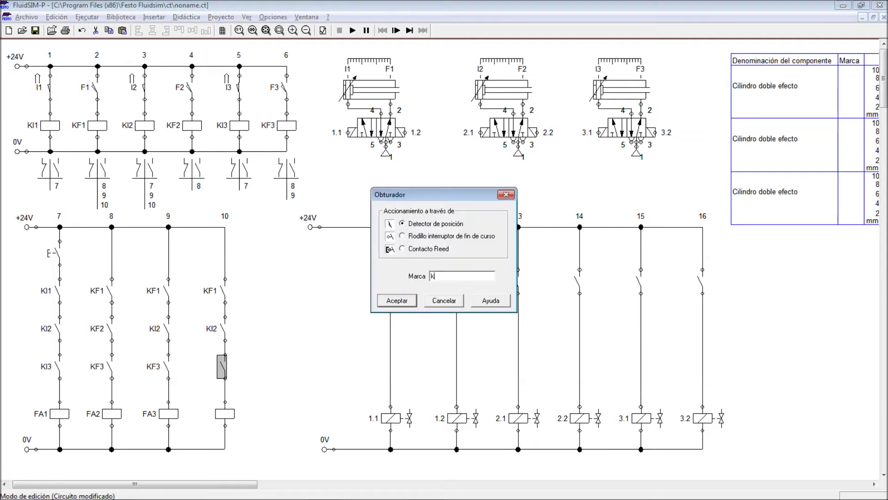
pyautogui.write('ki3')
pyautogui.press('Return')
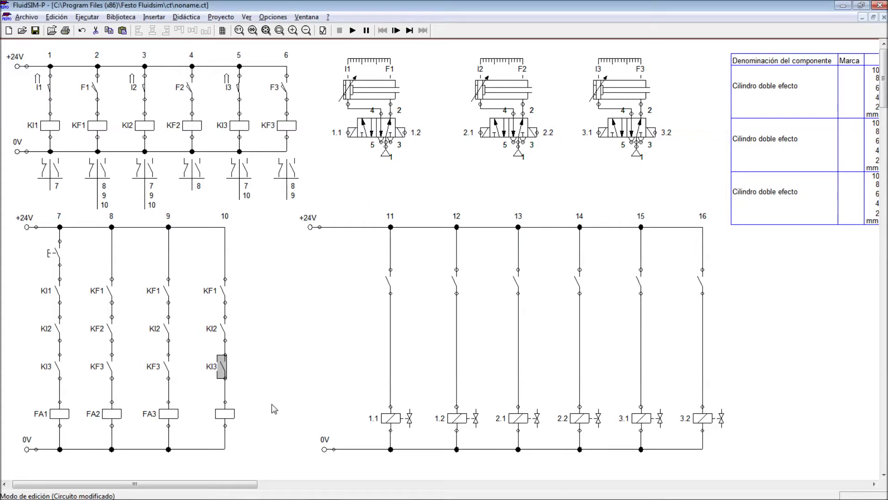
pyautogui.doubleClick(220, 418)
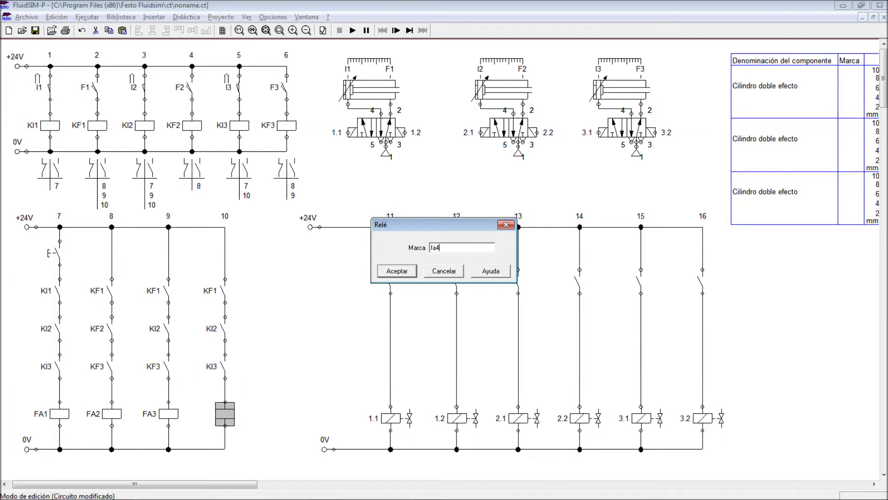
pyautogui.press('Return')
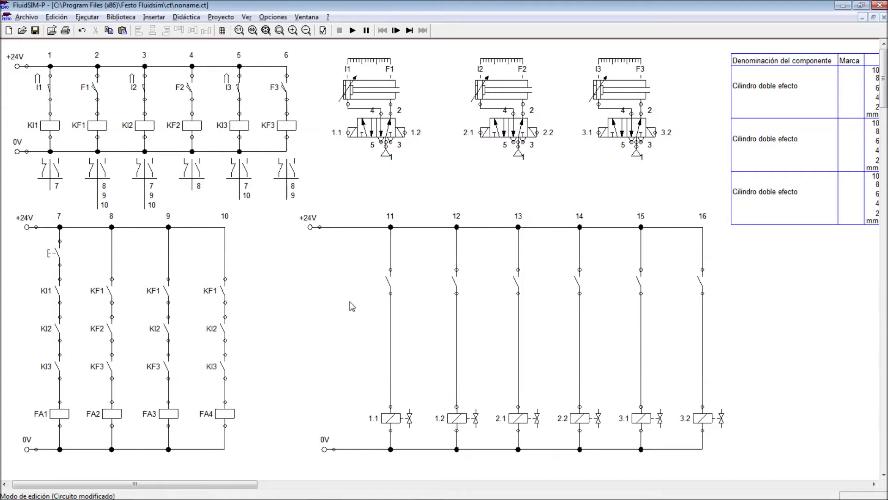
# - Compare the phase 5 states in Excel with the line 7 pushbutton and contacts in FluidSIM
pyautogui.hotkey('alt', 'Tab')
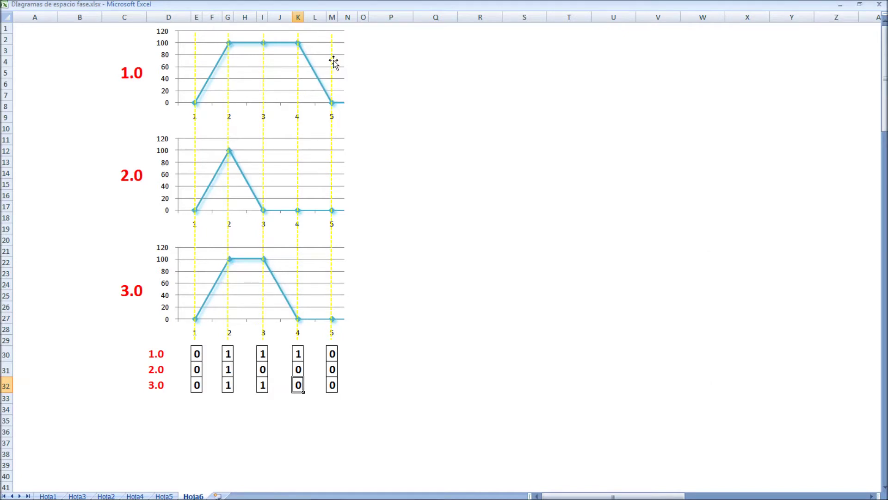
pyautogui.click(333, 108)
pyautogui.click(356, 129)
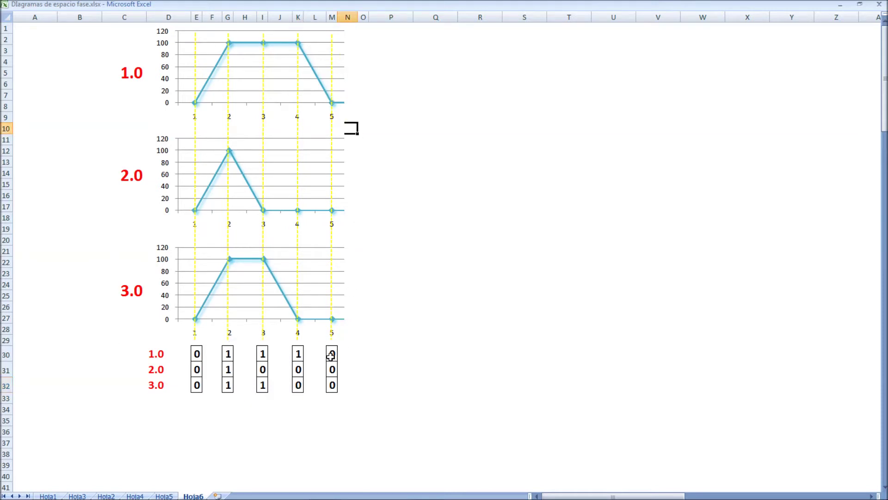
pyautogui.moveTo(332, 354); pyautogui.dragTo(331, 382)
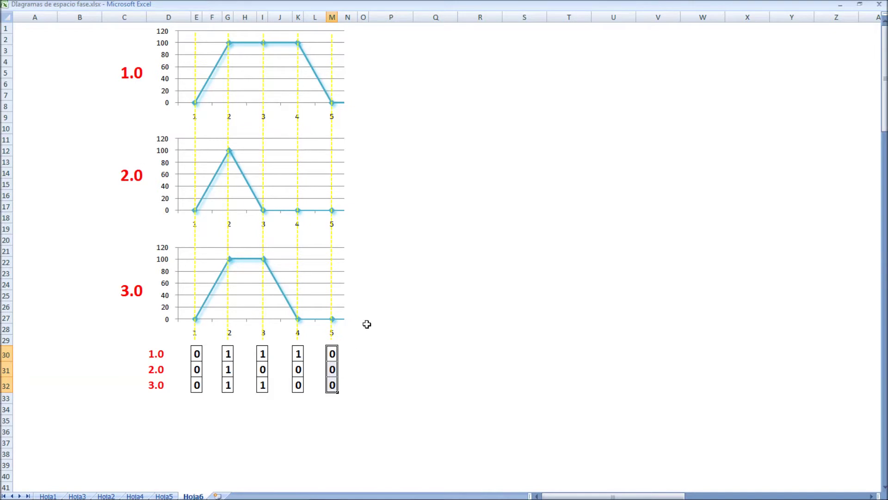
pyautogui.hotkey('alt', 'Tab')
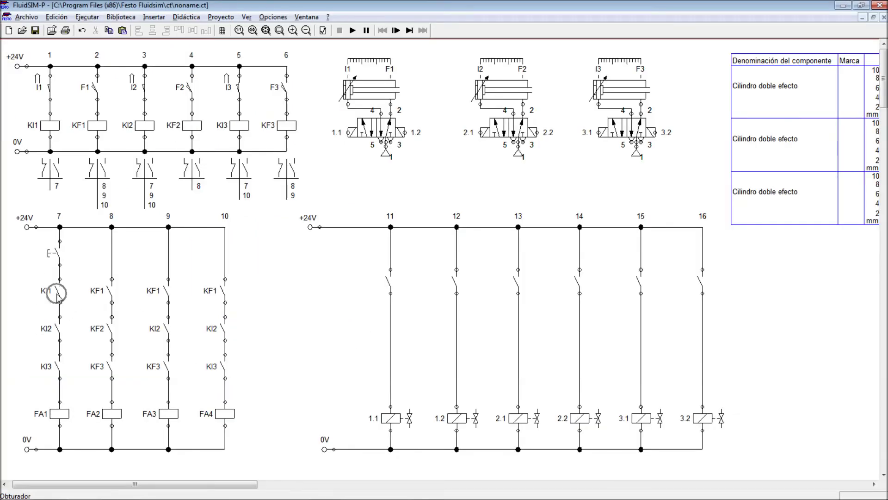
pyautogui.click(60, 253)
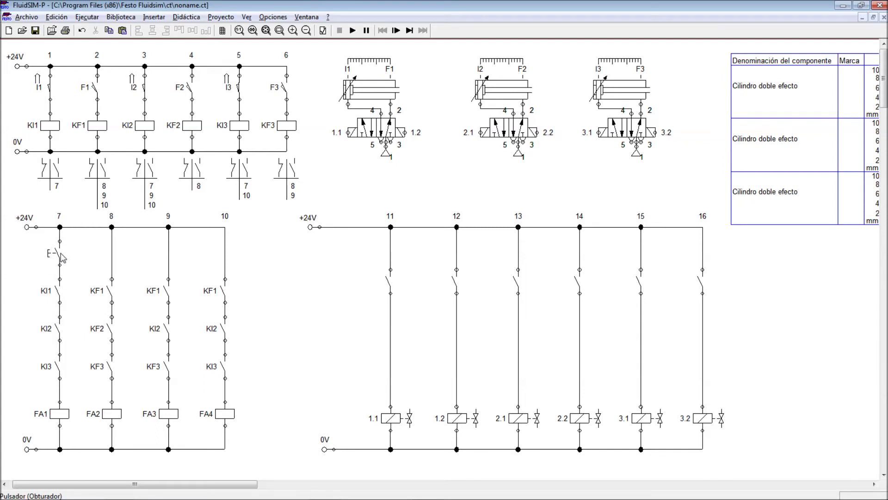
pyautogui.hotkey('alt', 'Tab')
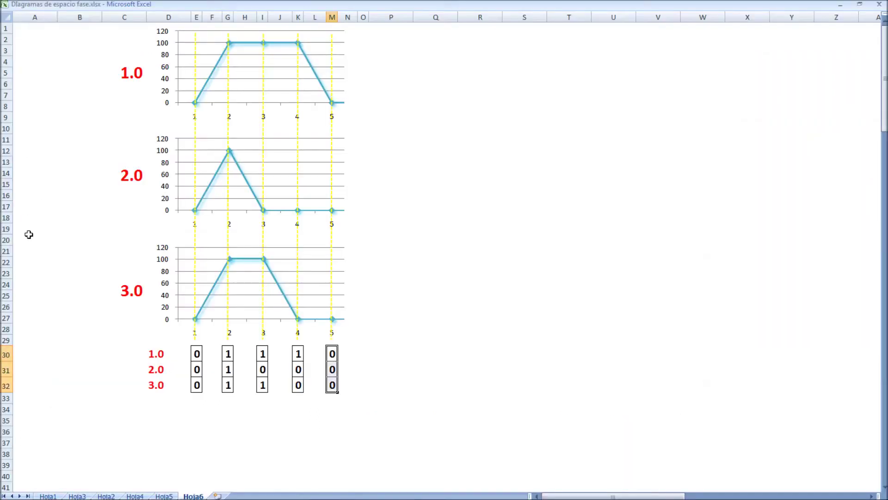
pyautogui.click(332, 355)
pyautogui.click(334, 385)
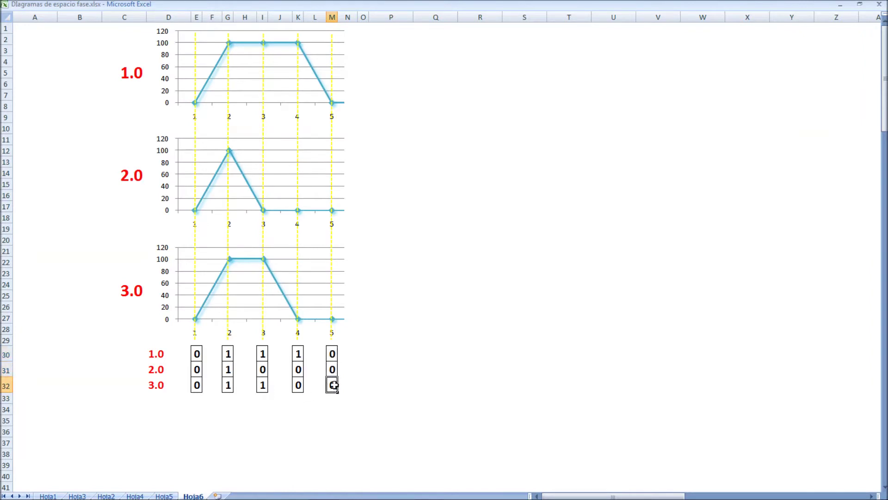
pyautogui.hotkey('alt', 'Tab')
# - Review the phase contacts in lines 7 to 10 and the solenoids in lines 11 to 16, and select the line 11 contact
pyautogui.moveTo(36, 272)
pyautogui.mouseDown()
pyautogui.moveTo(223, 386)
pyautogui.moveTo(255, 390)
pyautogui.mouseUp()
pyautogui.click(257, 380)
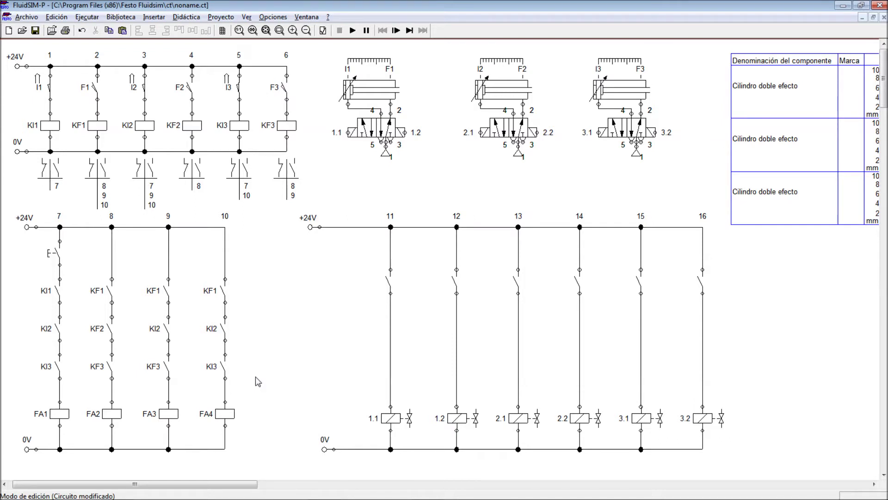
pyautogui.moveTo(351, 385); pyautogui.dragTo(744, 432)
pyautogui.click(388, 281)
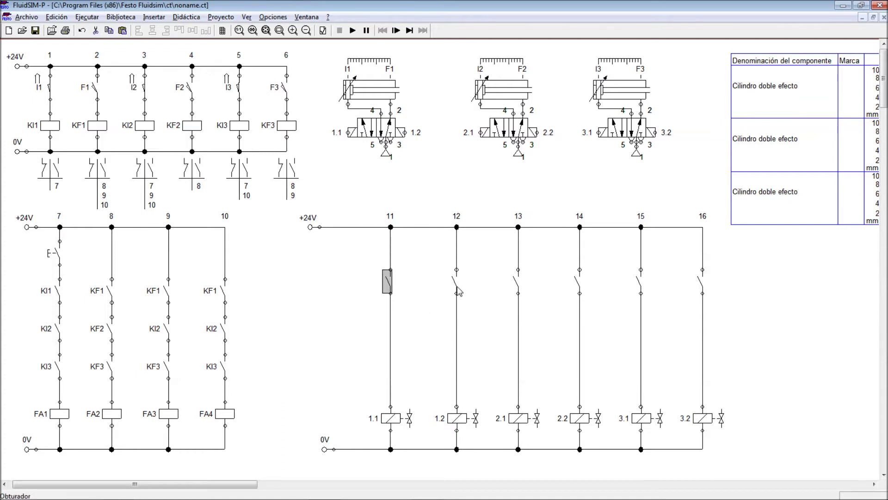
# - Review the unlabelled contacts in lines 12 to 16 and the solenoids 1.1, 1.2 and 2.1 below them
pyautogui.click(456, 282)
pyautogui.click(518, 282)
pyautogui.click(578, 282)
pyautogui.click(643, 283)
pyautogui.click(702, 281)
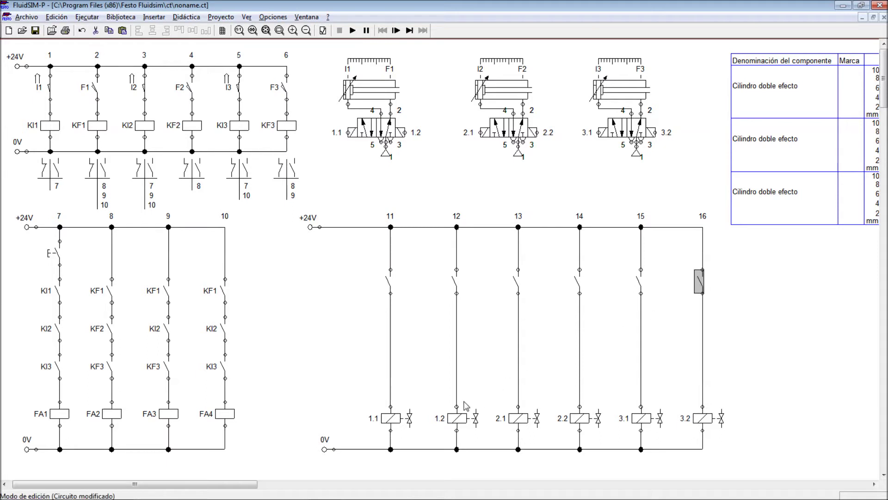
pyautogui.click(518, 417)
pyautogui.click(452, 417)
pyautogui.click(433, 361)
pyautogui.click(398, 415)
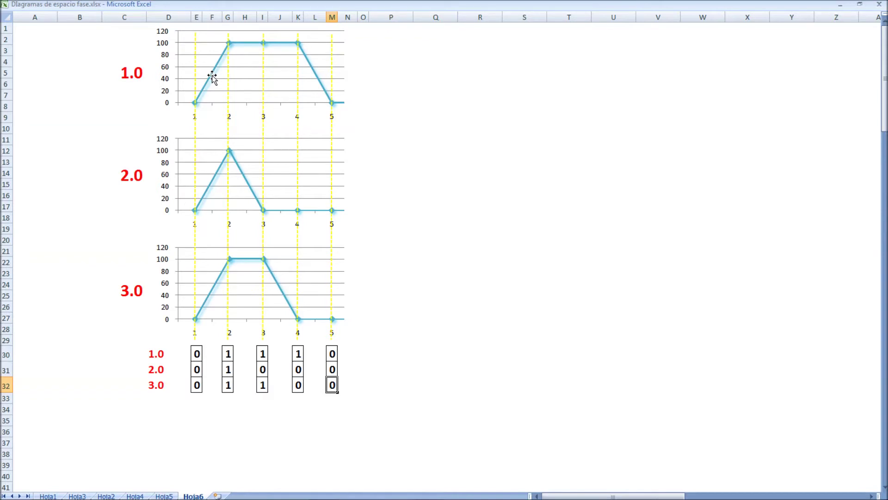
# - Examine cylinder 1.0's extension and retraction strokes in the Excel phase diagram, returning to the FluidSIM circuit
pyautogui.click(212, 76)
pyautogui.click(212, 76)
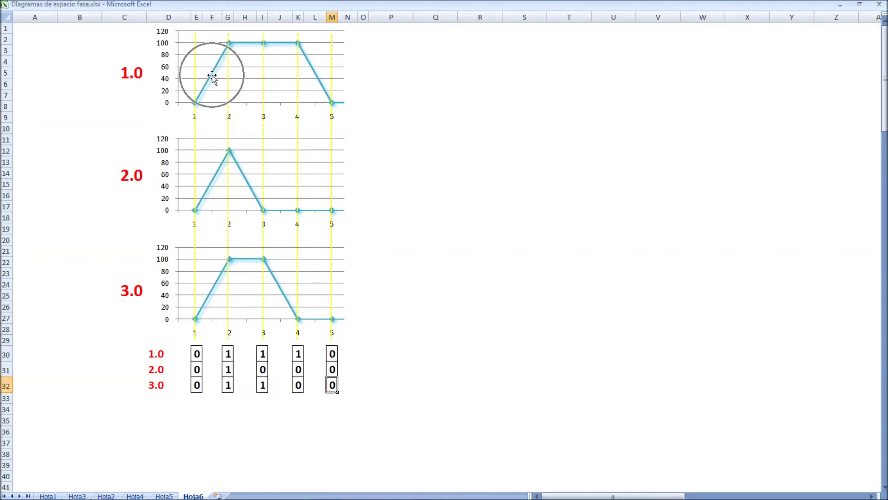
pyautogui.click(316, 71)
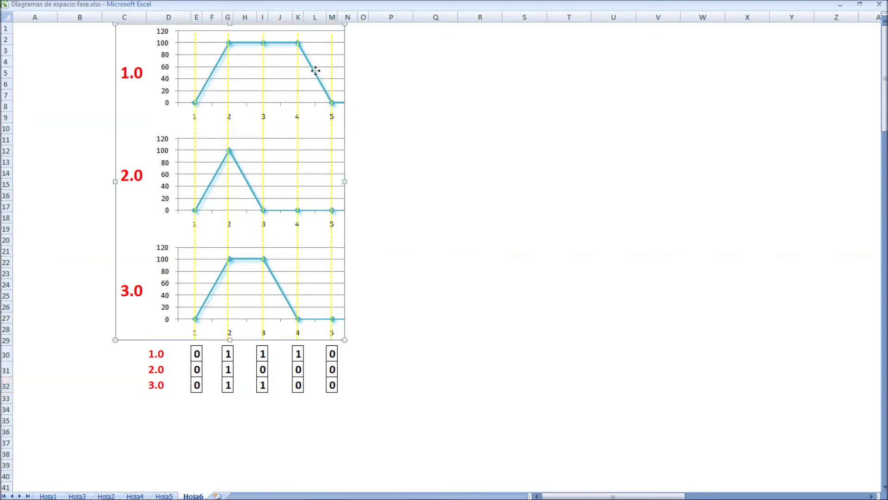
pyautogui.hotkey('alt', 'Tab')
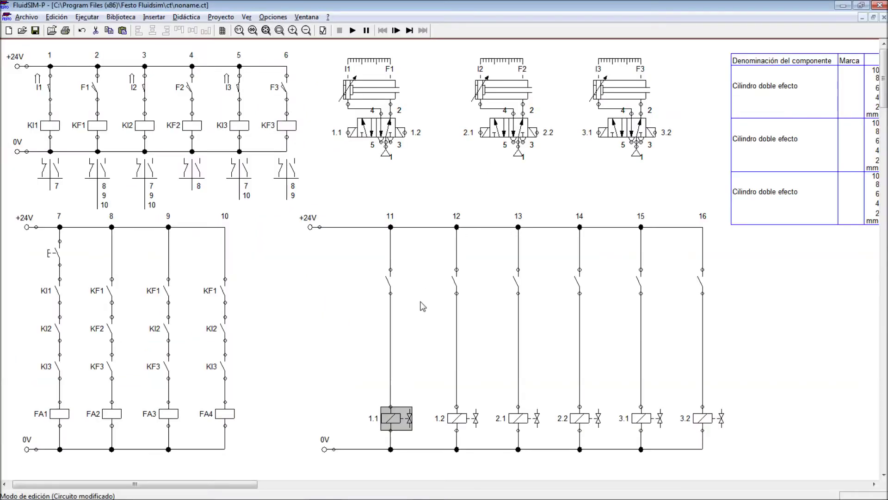
# - Match the line 11 and 12 contacts to solenoids 1.1 and 1.2, and compare the remaining solenoid pairs with the Excel phase diagrams
pyautogui.click(388, 286)
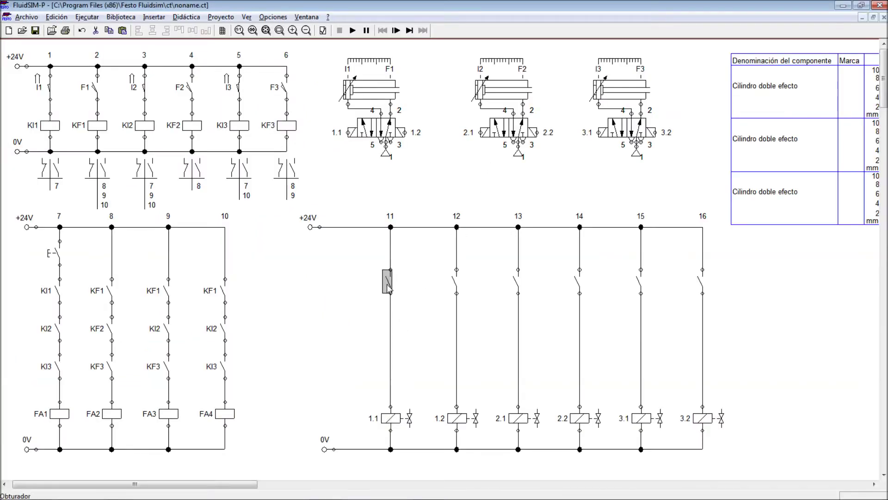
pyautogui.click(389, 419)
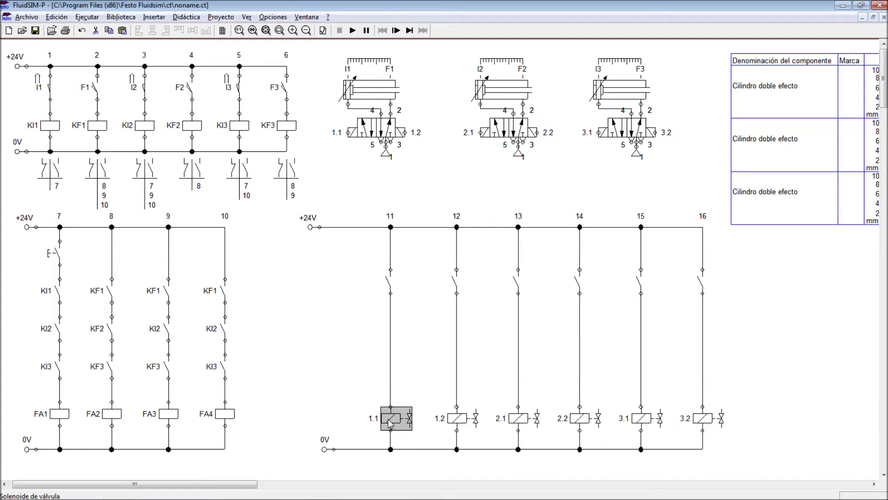
pyautogui.click(456, 283)
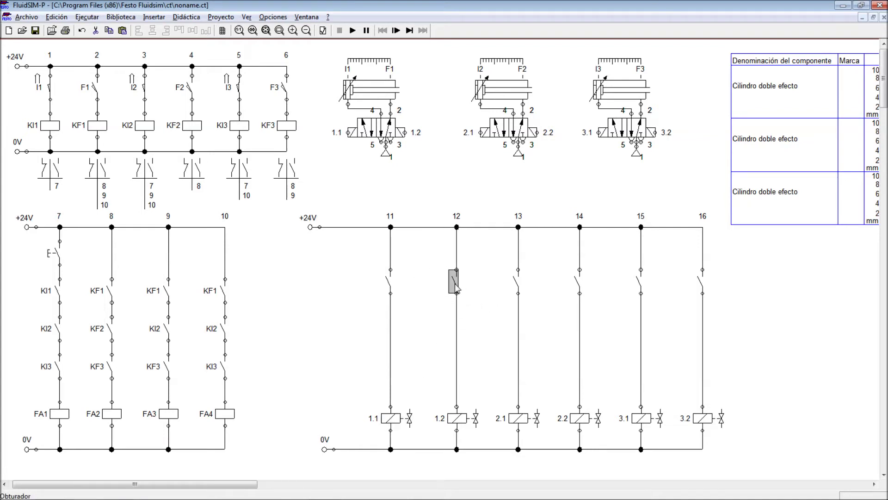
pyautogui.click(453, 418)
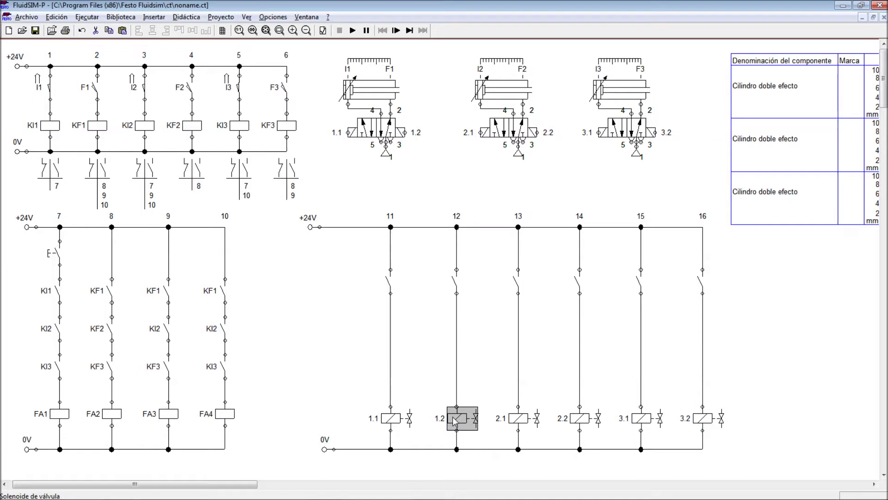
pyautogui.moveTo(494, 390); pyautogui.dragTo(631, 439)
pyautogui.moveTo(618, 386); pyautogui.dragTo(742, 433)
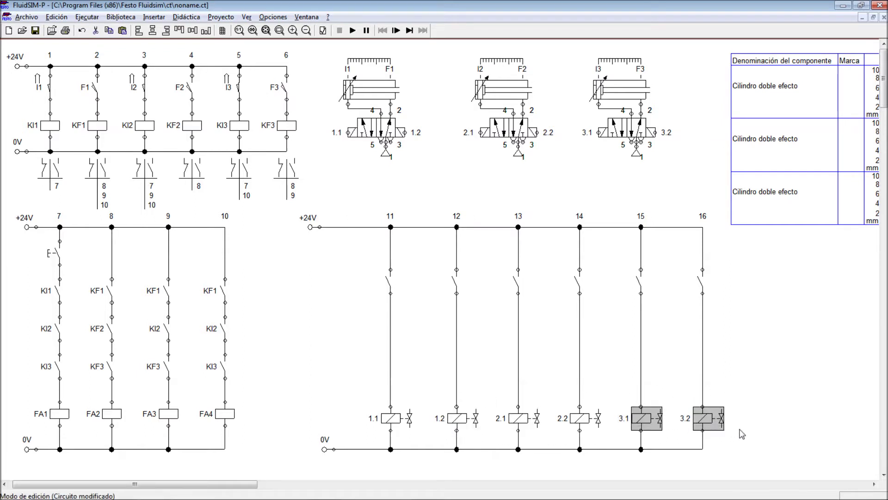
pyautogui.click(742, 431)
pyautogui.hotkey('alt', 'Tab')
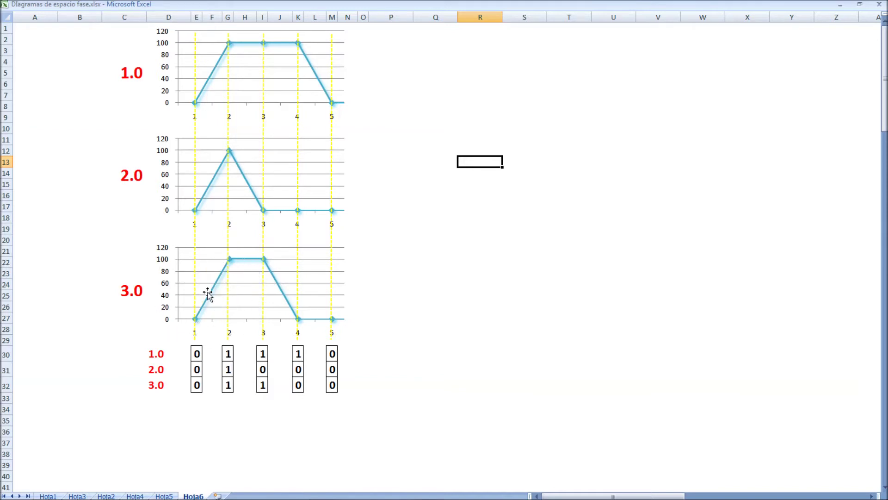
pyautogui.hotkey('alt', 'Tab')
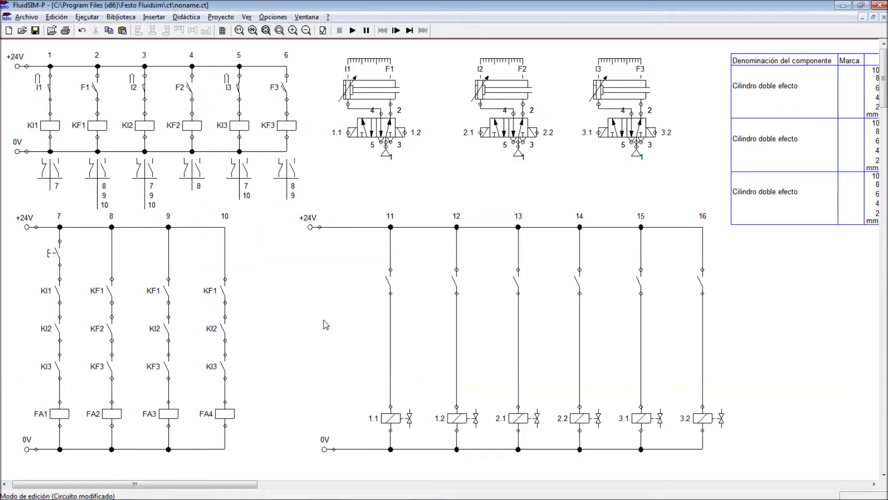
# - Try adding a copy of the line 11 contact and wiring it in parallel between +24V and solenoid 1.1's line
pyautogui.click(388, 283)
pyautogui.hotkey('ctrl', 'v')
pyautogui.moveTo(457, 286); pyautogui.dragTo(414, 275)
pyautogui.click(412, 254)
pyautogui.moveTo(414, 232); pyautogui.dragTo(417, 227)
pyautogui.moveTo(419, 292); pyautogui.dragTo(391, 331)
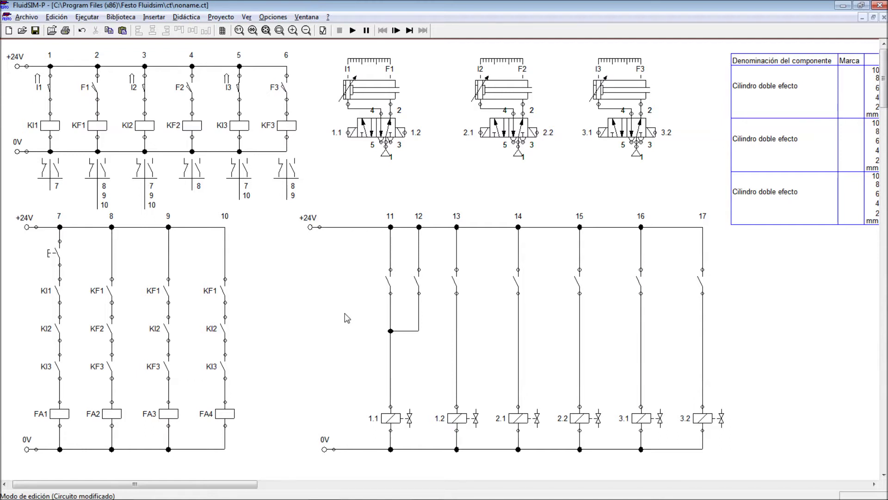
# - Undo the pasted parallel contact and its wiring beside line 11
pyautogui.hotkey('ctrl', 'z')
pyautogui.hotkey('ctrl', 'z')
pyautogui.hotkey('ctrl', 'z')
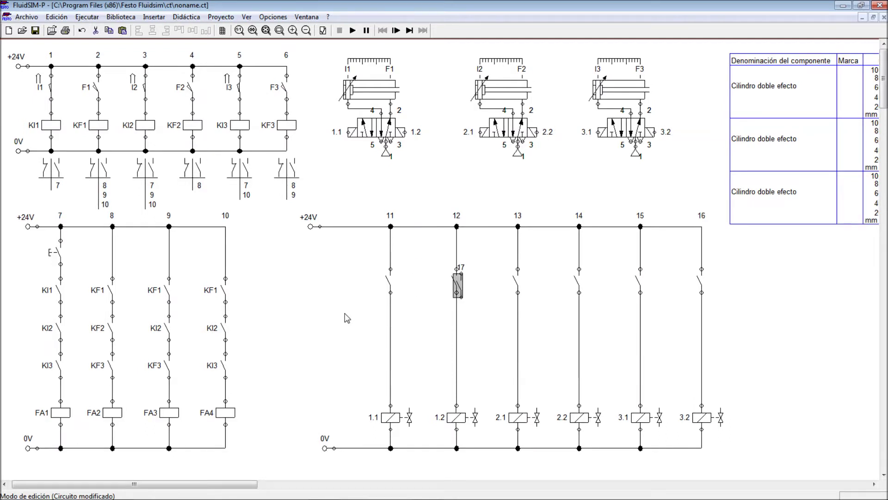
pyautogui.hotkey('ctrl', 'z')
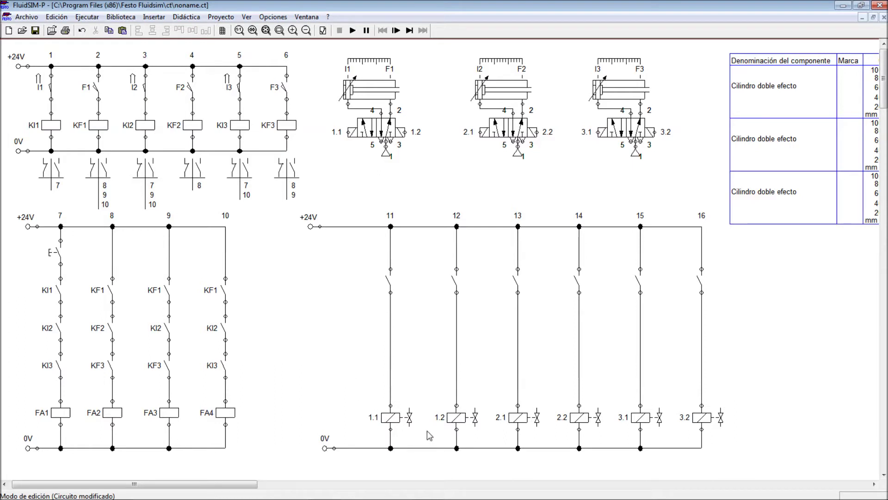
# - Check cylinder 1.0's extension phase in Excel for solenoid 1.1, and label the line 11 contact FA1
pyautogui.click(389, 417)
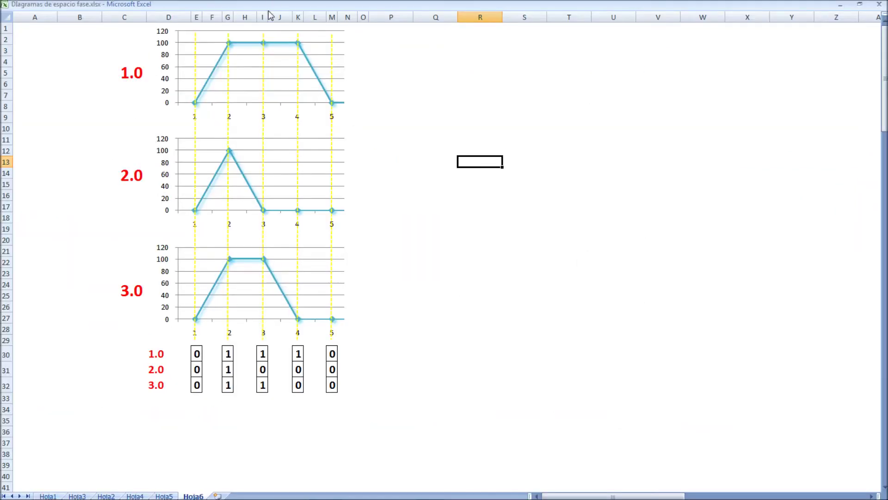
pyautogui.click(211, 83)
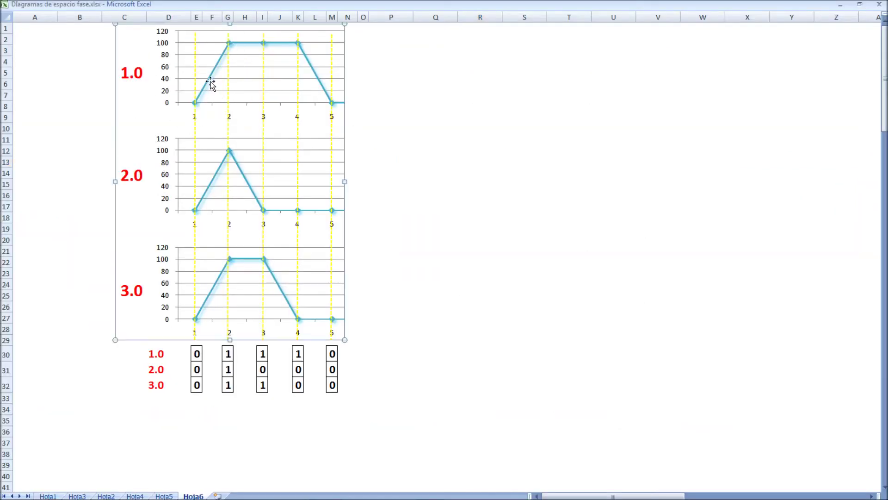
pyautogui.click(491, 102)
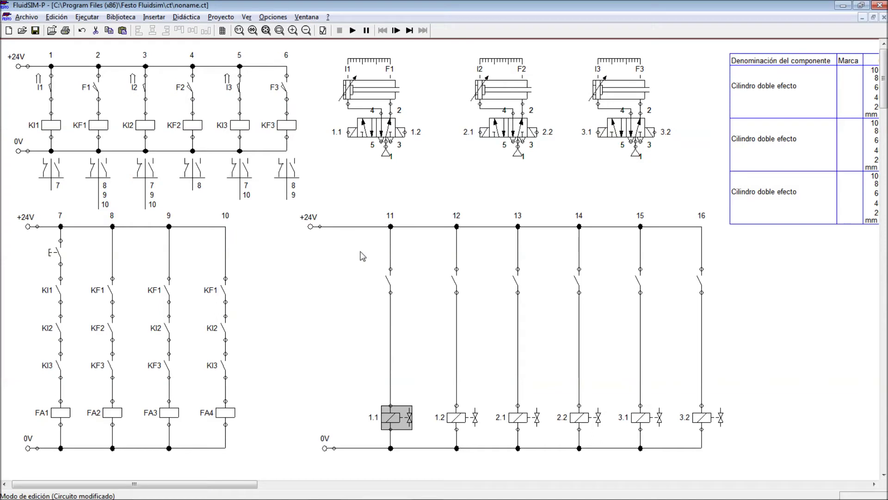
pyautogui.doubleClick(389, 282)
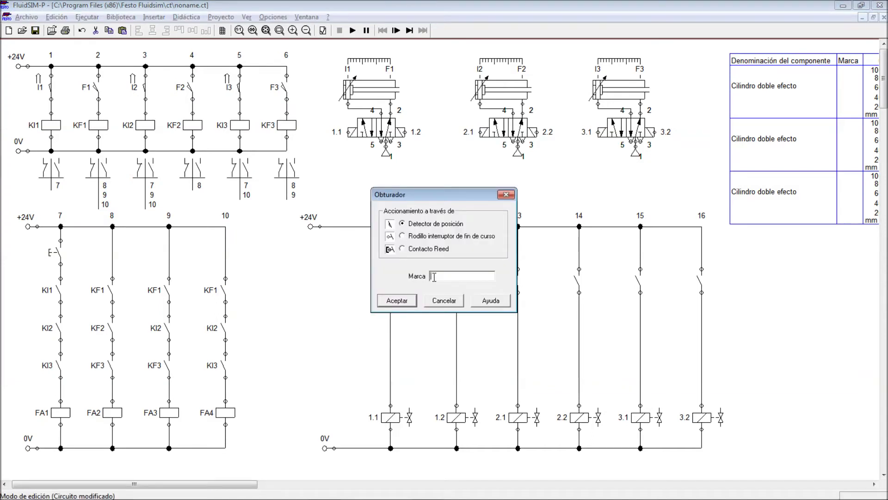
pyautogui.write('FA1')
pyautogui.press('Return')
# - Check cylinder 1.0's retraction phase in Excel for solenoid 1.2, and label the line 12 contact FA4
pyautogui.hotkey('alt', 'Tab')
pyautogui.hotkey('alt', 'Tab')
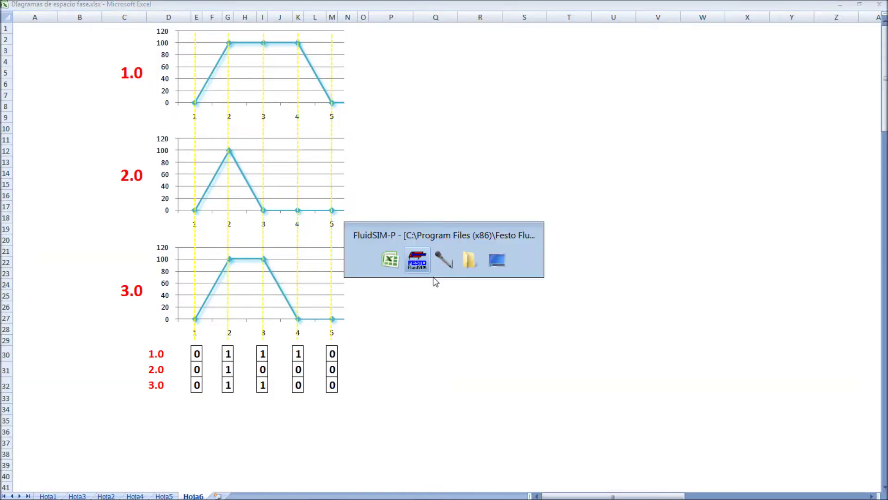
pyautogui.click(457, 421)
pyautogui.hotkey('alt', 'Tab')
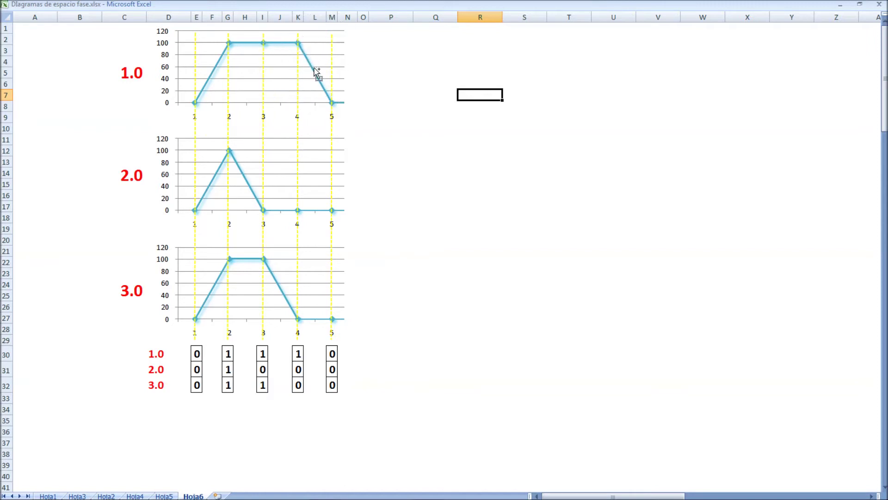
pyautogui.hotkey('alt', 'Tab')
pyautogui.doubleClick(456, 292)
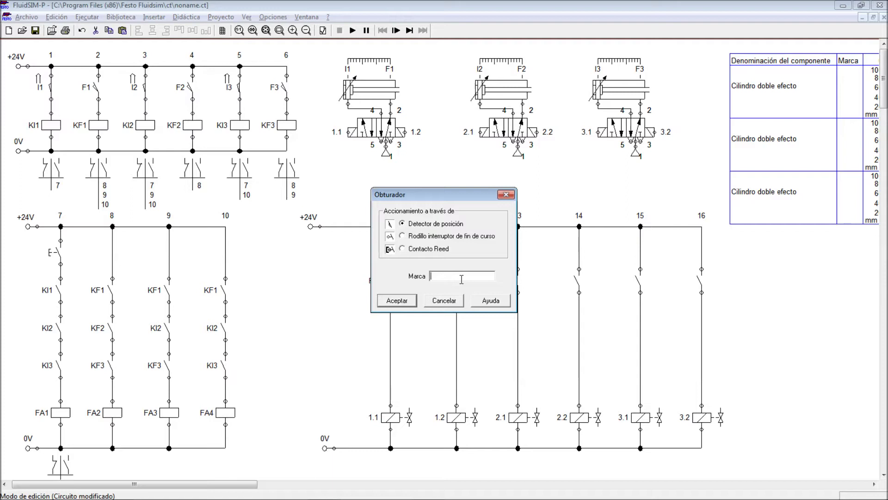
pyautogui.press('Return')
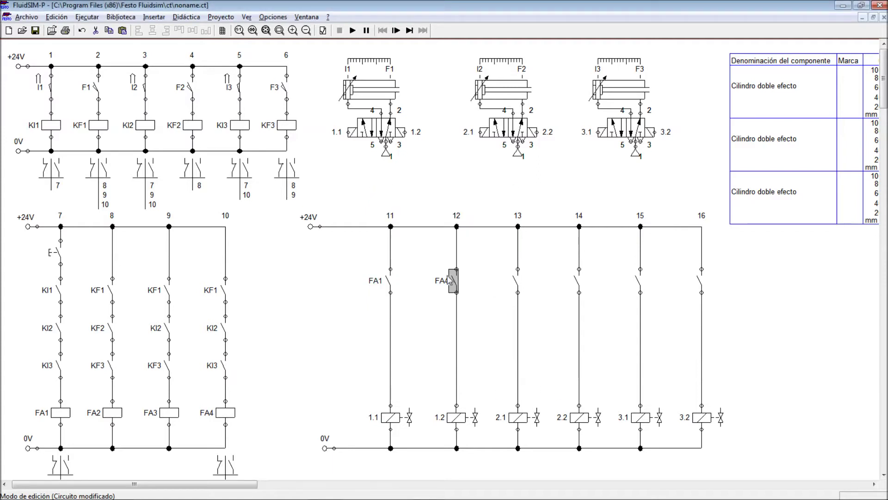
# - Check the extension phases of cylinders 2.0 and 3.0 in Excel, and label the line 13 contact above solenoid 2.1 FA1
pyautogui.click(518, 417)
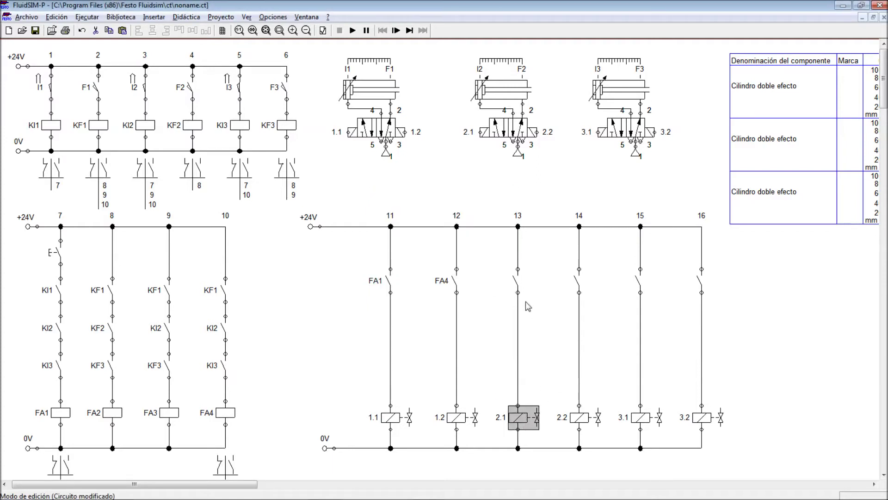
pyautogui.hotkey('alt', 'Tab')
pyautogui.click(210, 190)
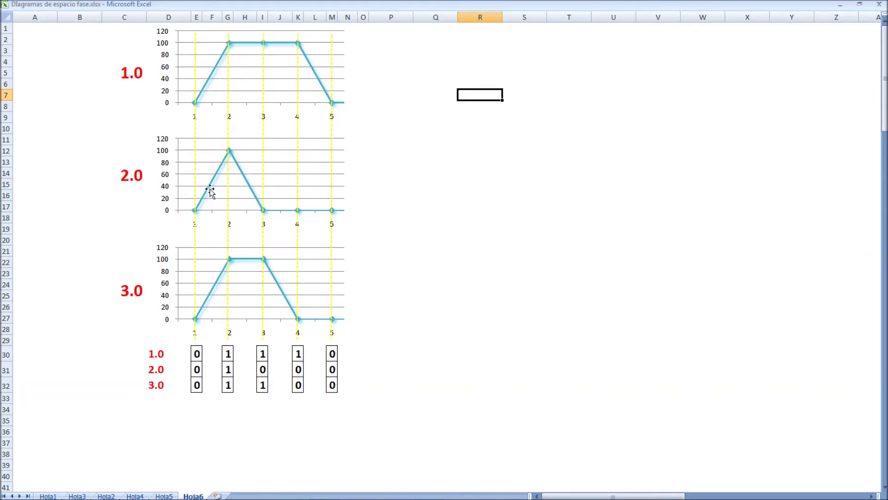
pyautogui.click(208, 188)
pyautogui.click(216, 284)
pyautogui.hotkey('alt', 'Tab')
pyautogui.doubleClick(517, 286)
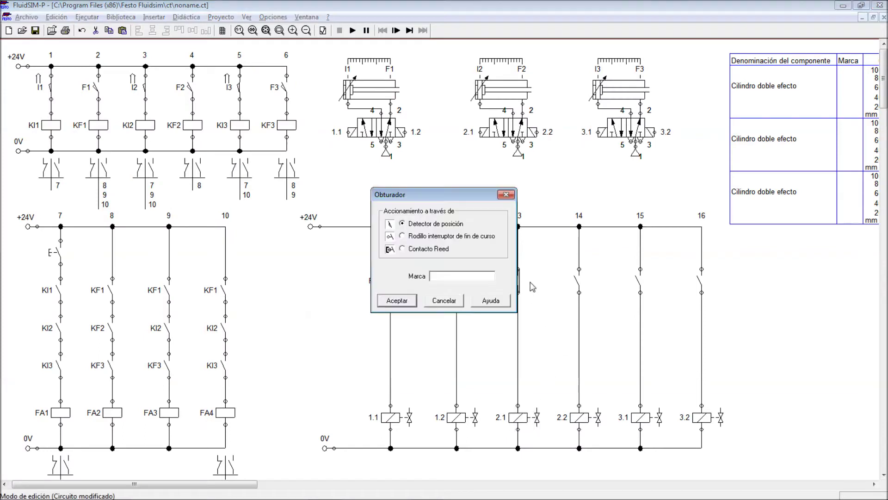
pyautogui.write('FA1')
pyautogui.press('Return')
# - Label the line 15 contact above solenoid 3.1 FA1
pyautogui.doubleClick(634, 278)
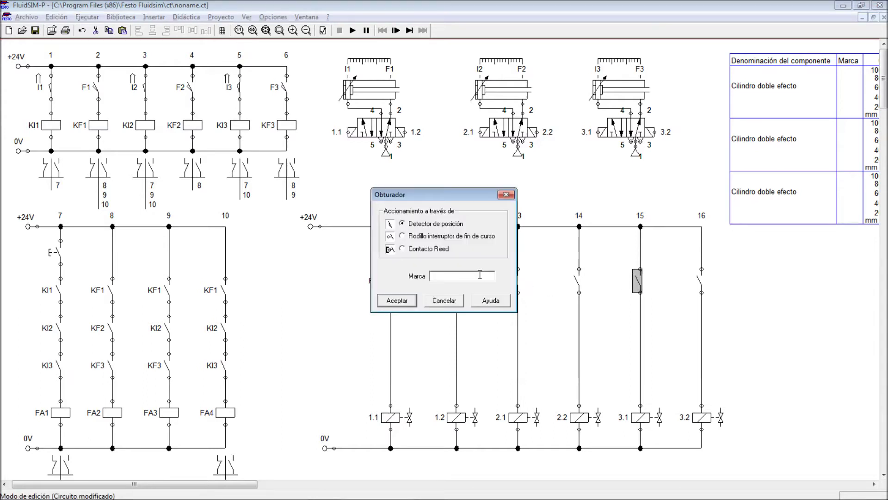
pyautogui.write('FA1')
pyautogui.press('Return')
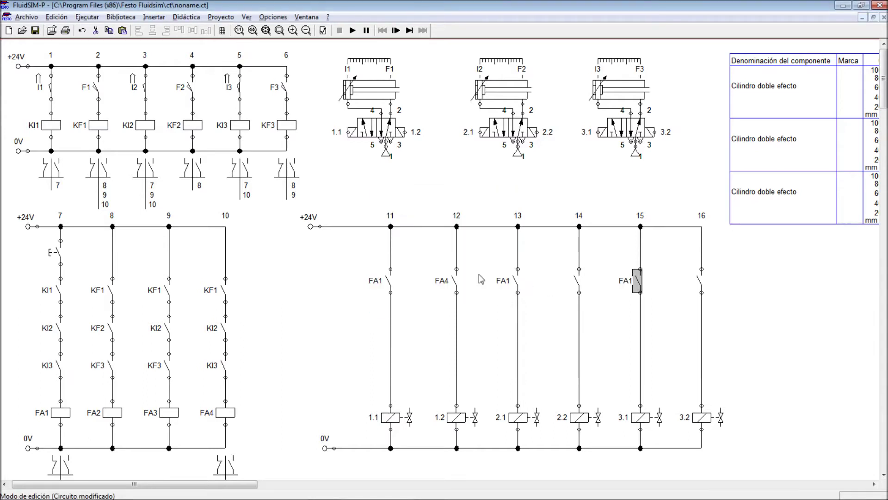
pyautogui.click(483, 323)
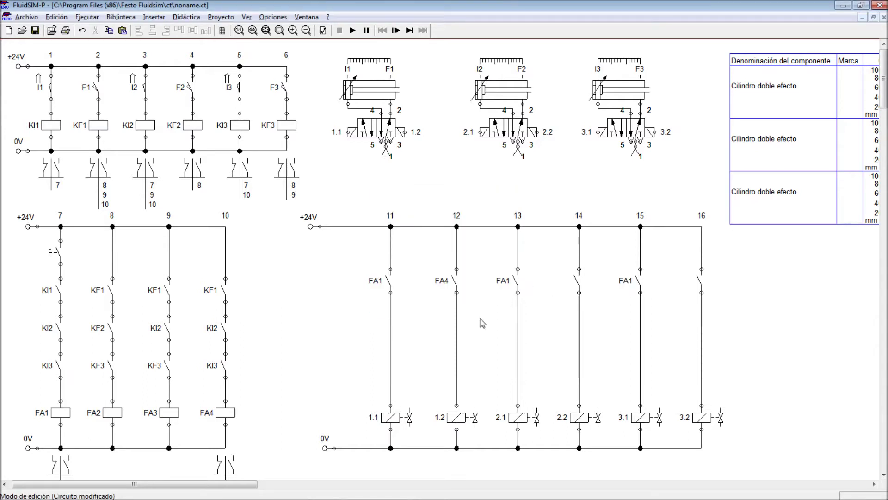
# - Check cylinder 2.0's retraction phase in Excel for solenoid 2.2, and label the line 14 contact FA2
pyautogui.click(580, 425)
pyautogui.hotkey('alt', 'Tab')
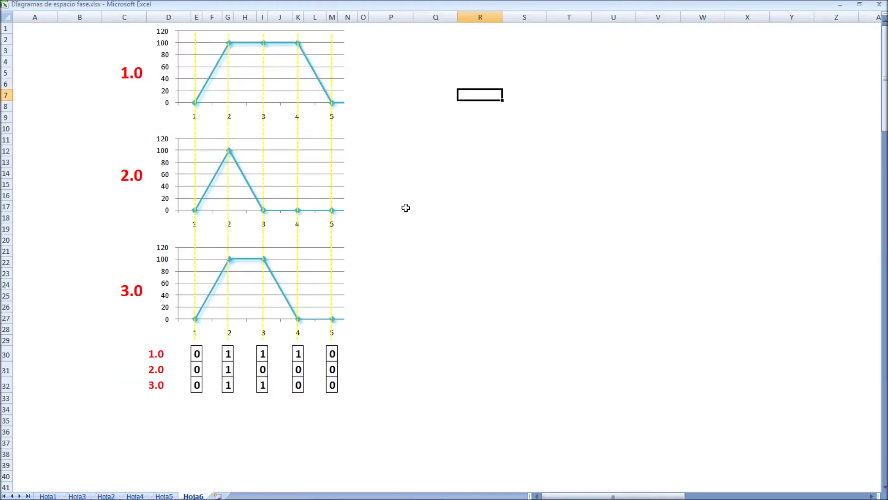
pyautogui.click(237, 181)
pyautogui.hotkey('alt', 'Tab')
pyautogui.click(586, 412)
pyautogui.doubleClick(576, 281)
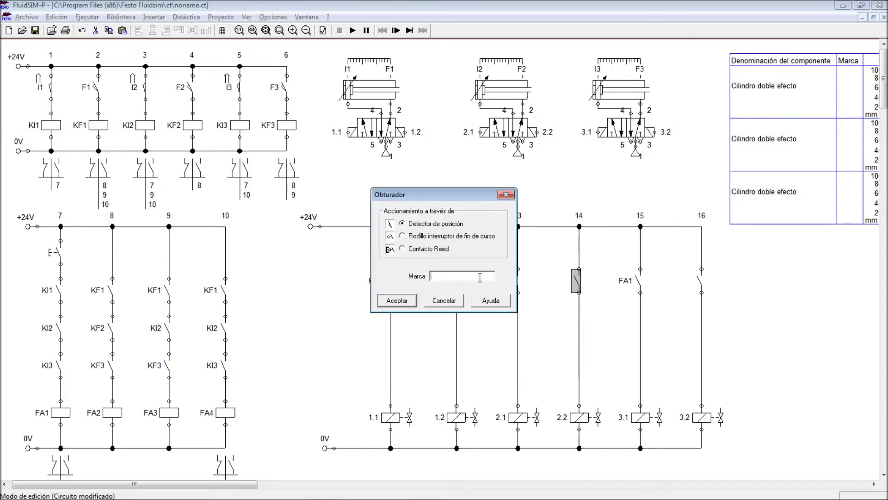
pyautogui.write('FA2')
pyautogui.press('Return')
# - Check cylinder 3.0's retraction phase in Excel for solenoid 3.2, and label the line 16 contact FA3
pyautogui.hotkey('alt', 'Tab')
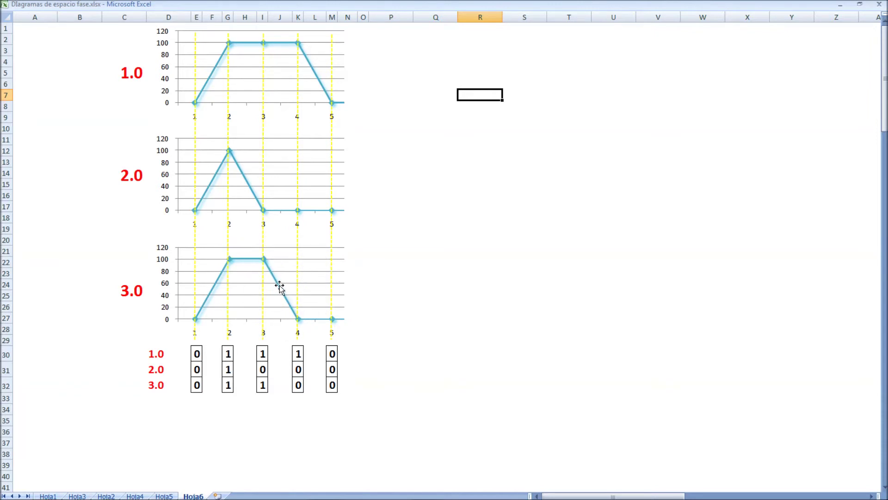
pyautogui.hotkey('alt', 'Tab')
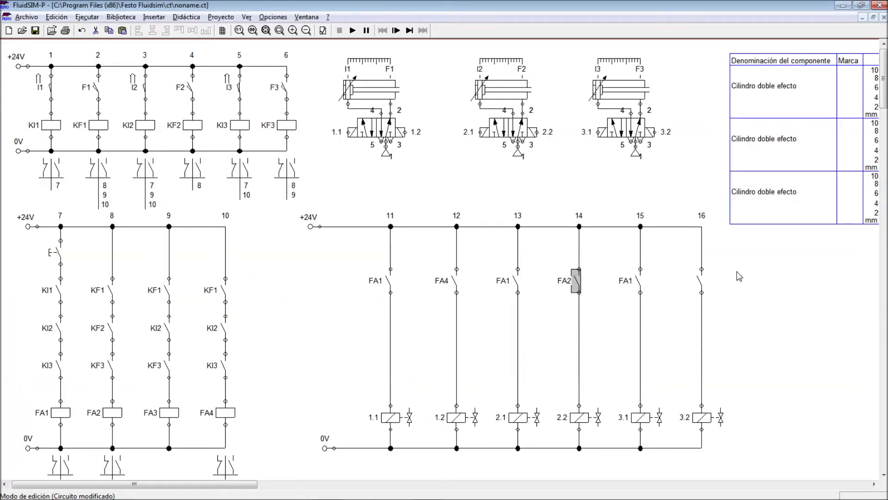
pyautogui.doubleClick(701, 280)
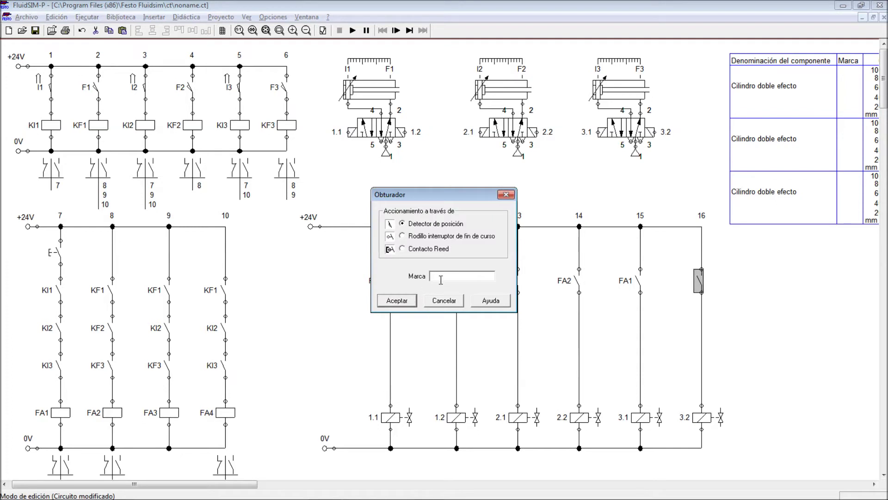
pyautogui.press('Return')
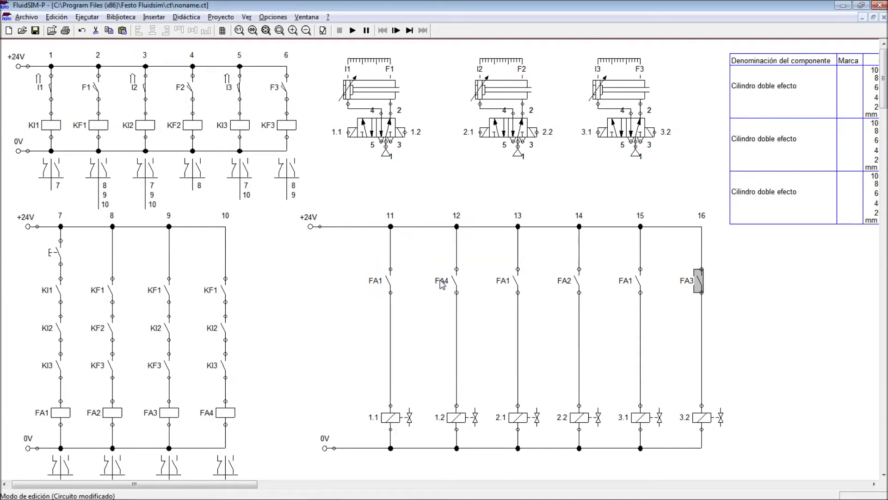
# - Examine the solenoid-line contacts in lines 11–16, solenoids 1.1–3.2 and the complete phase and power sections of the circuit
pyautogui.click(364, 255)
pyautogui.moveTo(352, 254); pyautogui.dragTo(729, 312)
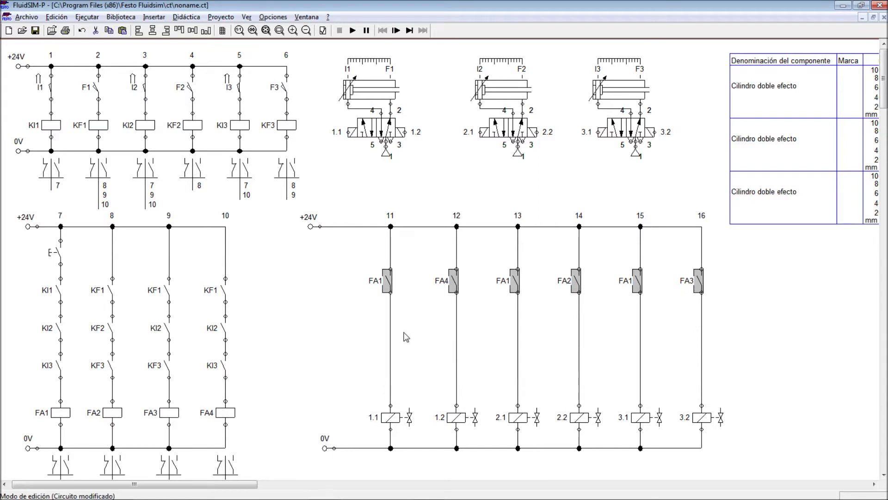
pyautogui.click(283, 286)
pyautogui.moveTo(267, 264); pyautogui.dragTo(206, 391)
pyautogui.click(281, 326)
pyautogui.moveTo(329, 366); pyautogui.dragTo(722, 446)
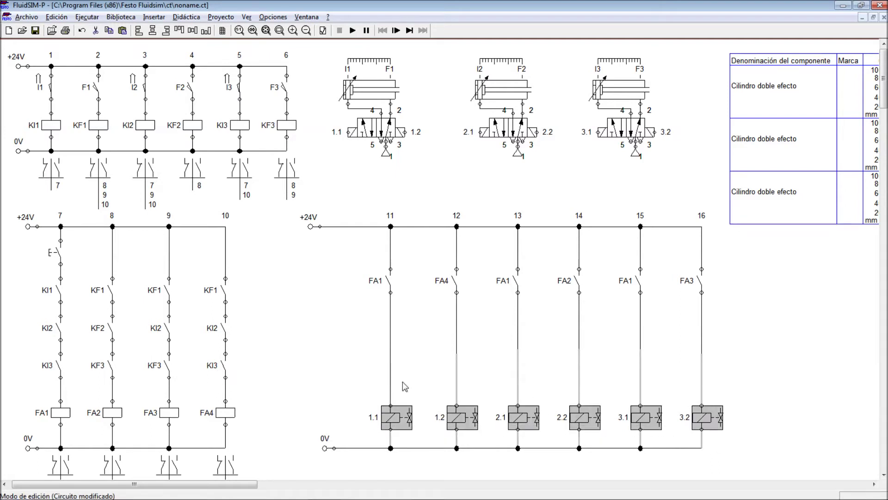
pyautogui.moveTo(280, 247); pyautogui.dragTo(34, 396)
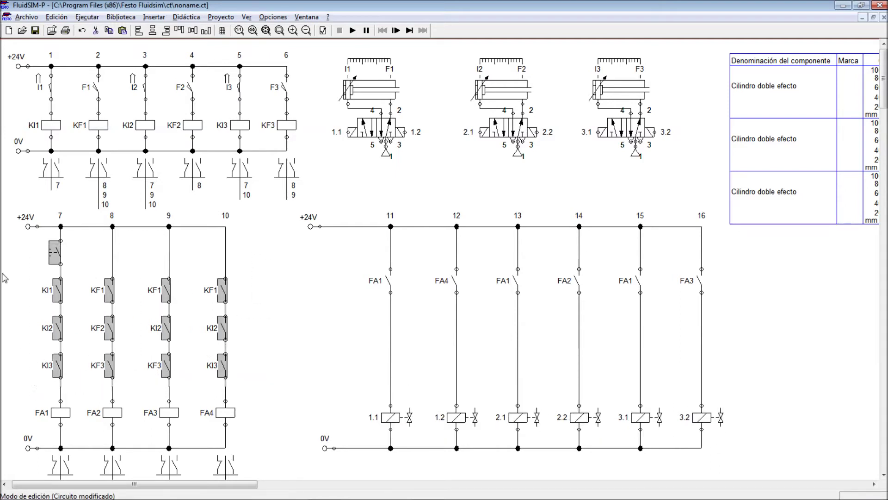
pyautogui.moveTo(15, 214); pyautogui.dragTo(249, 462)
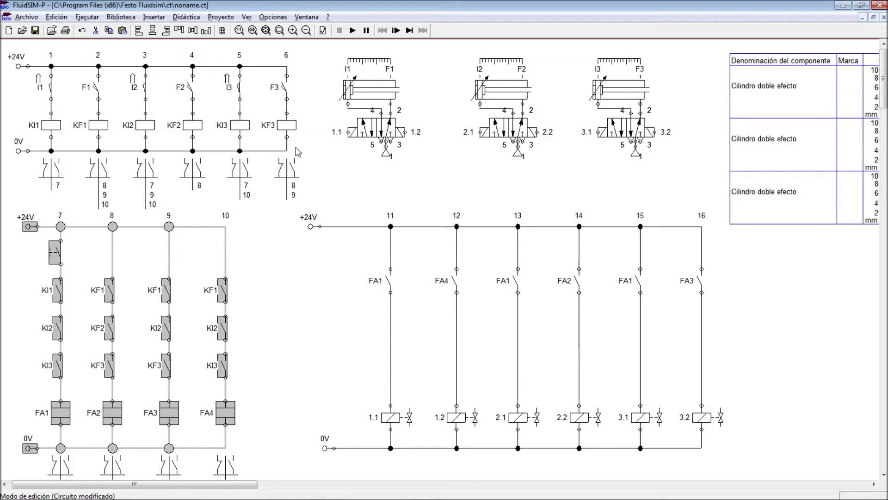
pyautogui.click(287, 220)
pyautogui.moveTo(287, 220); pyautogui.dragTo(741, 454)
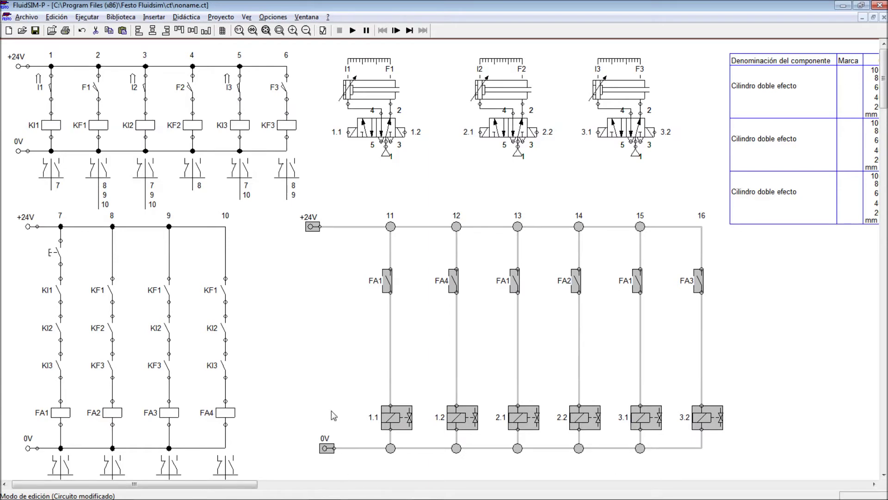
pyautogui.click(326, 352)
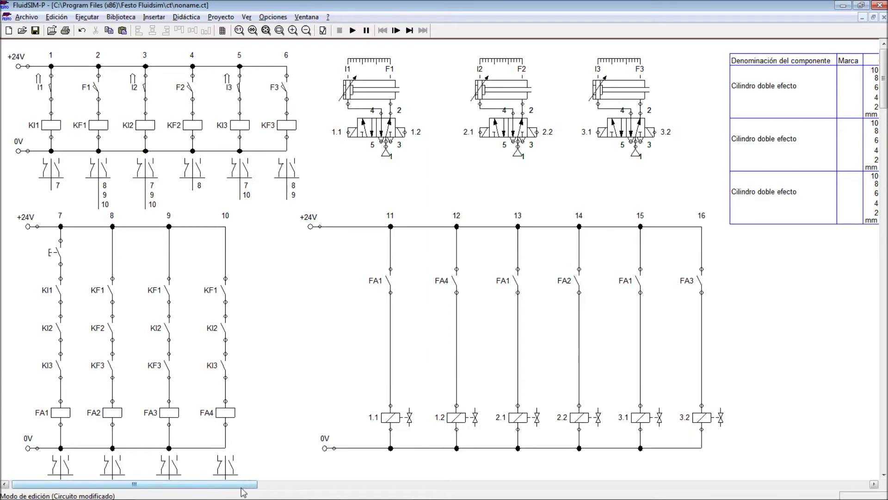
# - Accept the state diagram's 0 to 1 s display interval, and set the simulation's space-time factor to 1:20
pyautogui.moveTo(243, 485); pyautogui.dragTo(296, 486)
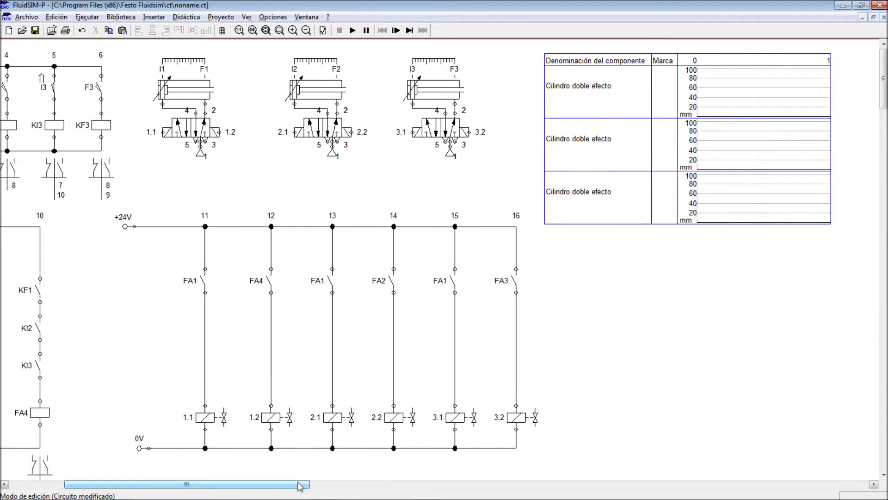
pyautogui.doubleClick(558, 165)
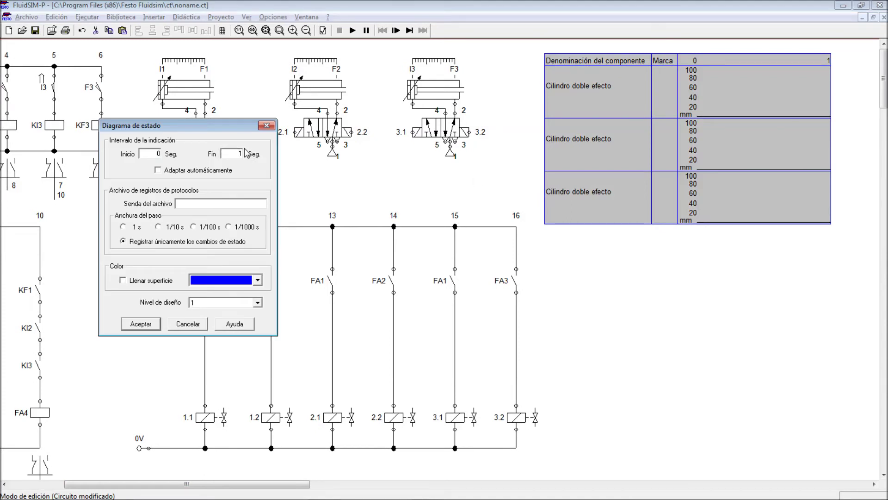
pyautogui.click(140, 323)
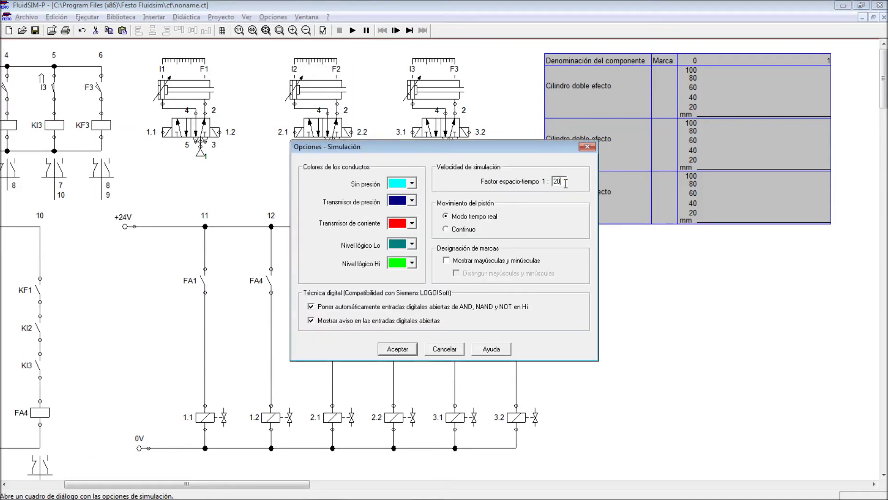
pyautogui.click(402, 351)
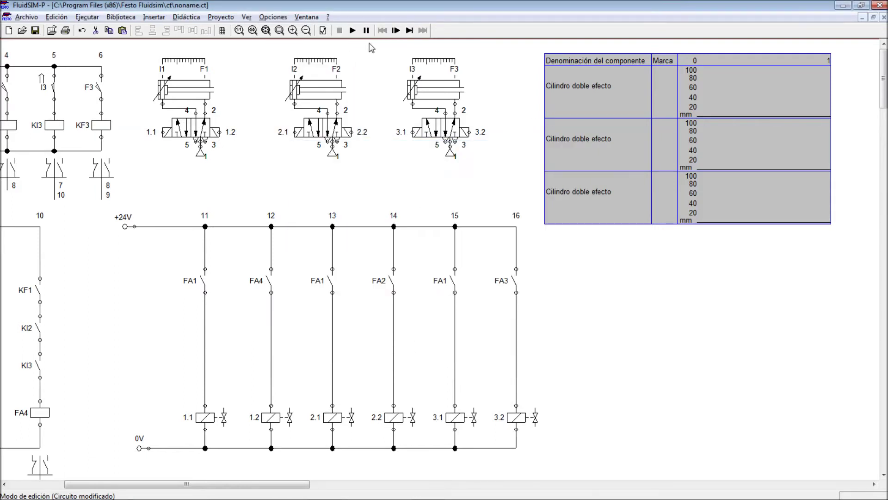
# - Simulate the circuit, actuate the line 7 start pushbutton, examine the three cylinders' state diagram, and stop the simulation
pyautogui.moveTo(301, 484); pyautogui.dragTo(247, 484)
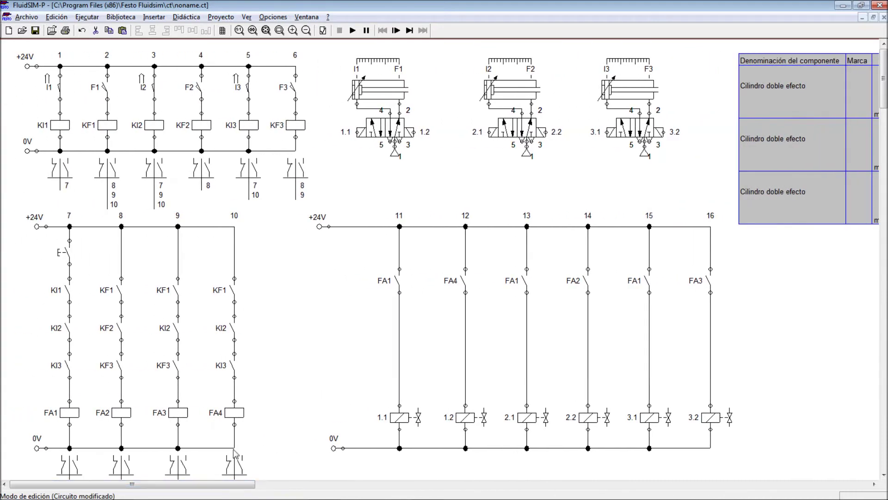
pyautogui.click(353, 30)
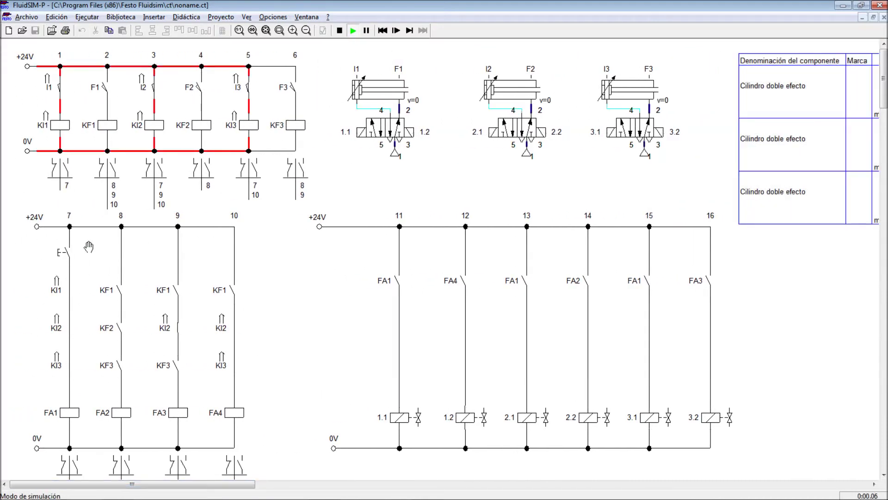
pyautogui.click(70, 244)
pyautogui.moveTo(234, 484); pyautogui.dragTo(300, 481)
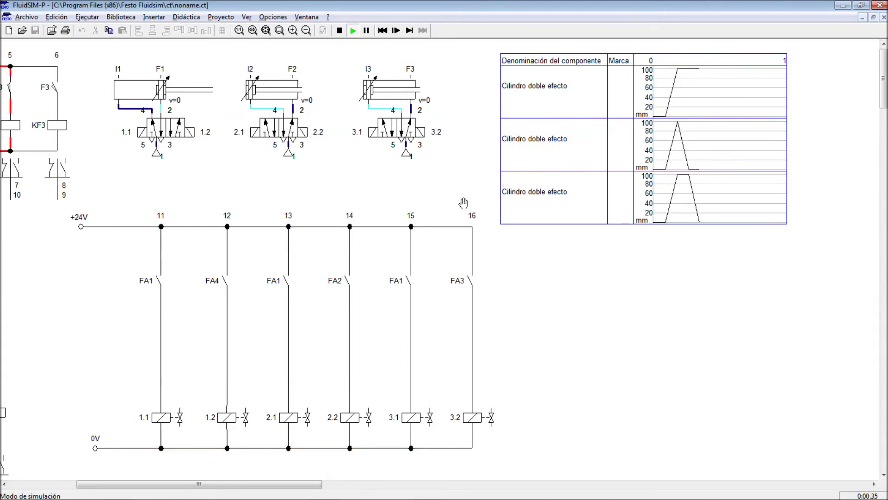
pyautogui.click(340, 31)
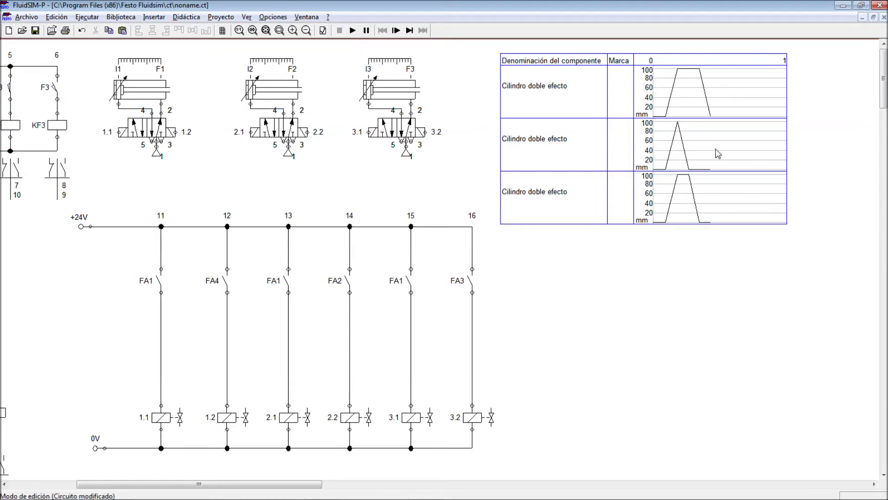
# - Compare the simulated cylinder curves with the phase diagrams in Excel, and examine cylinder 2.0's curve before returning to FluidSIM
pyautogui.hotkey('alt', 'Tab')
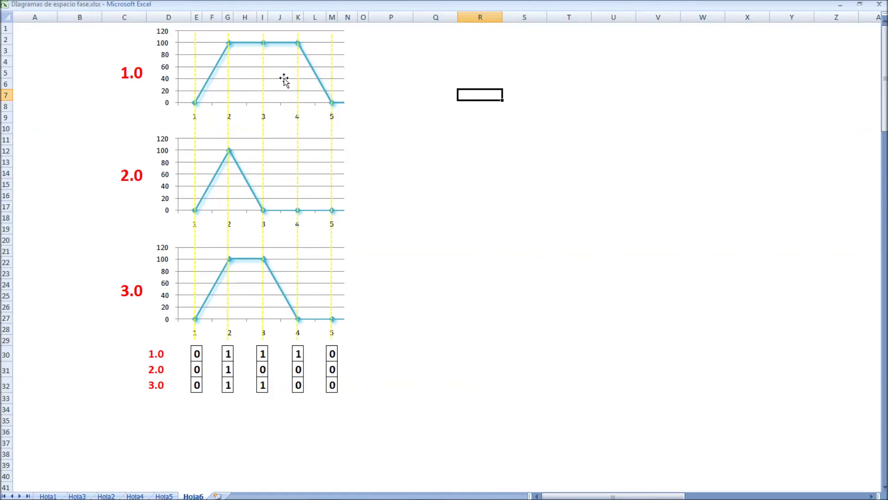
pyautogui.hotkey('alt', 'Tab')
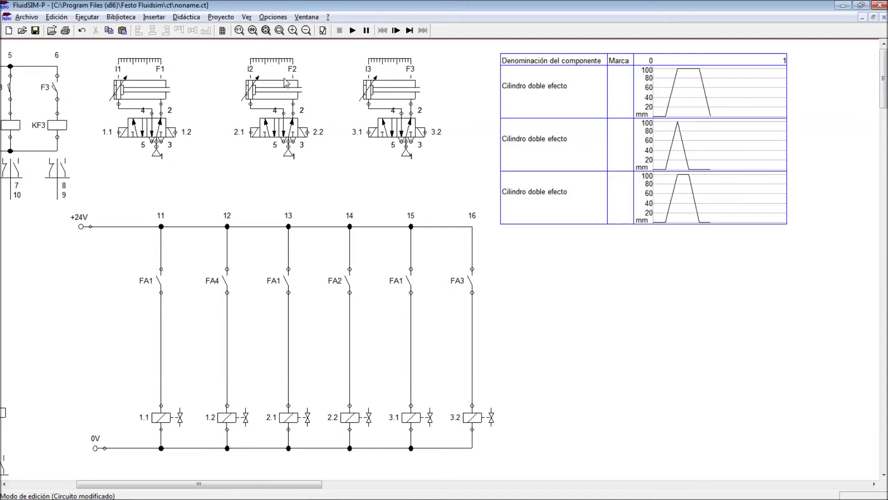
pyautogui.moveTo(227, 484); pyautogui.dragTo(162, 484)
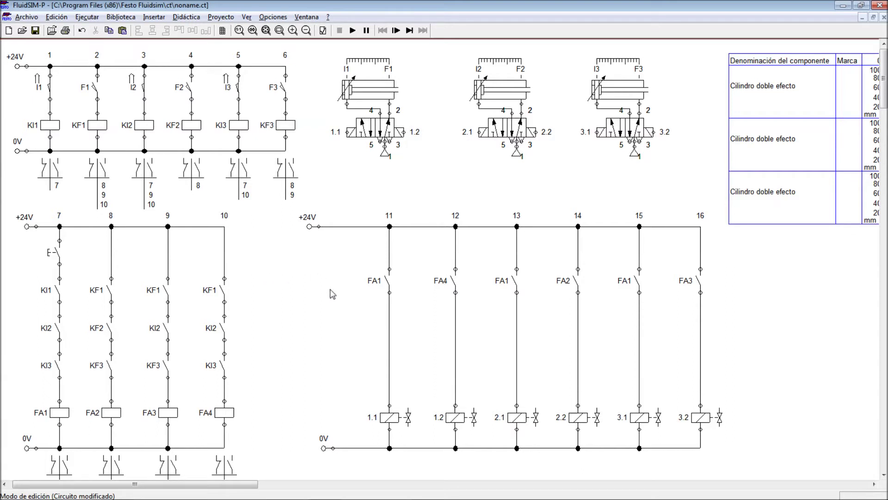
pyautogui.hotkey('alt', 'Tab')
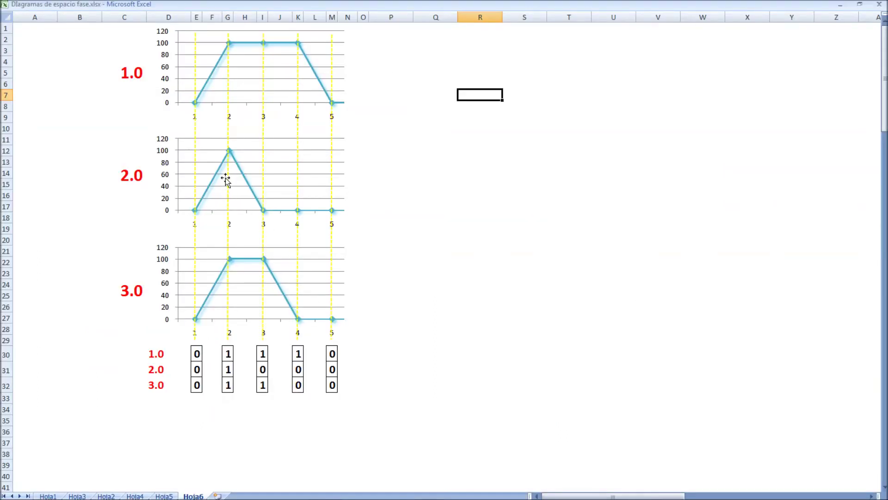
pyautogui.press('ctrl')
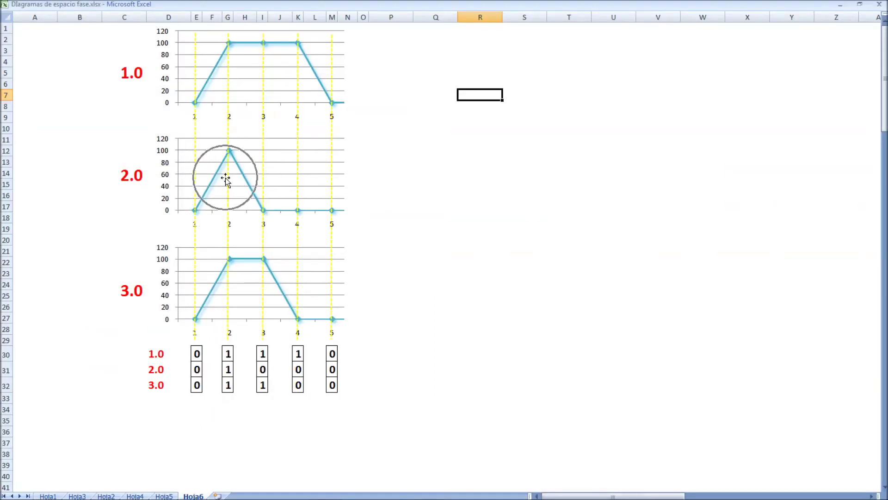
pyautogui.press('ctrl')
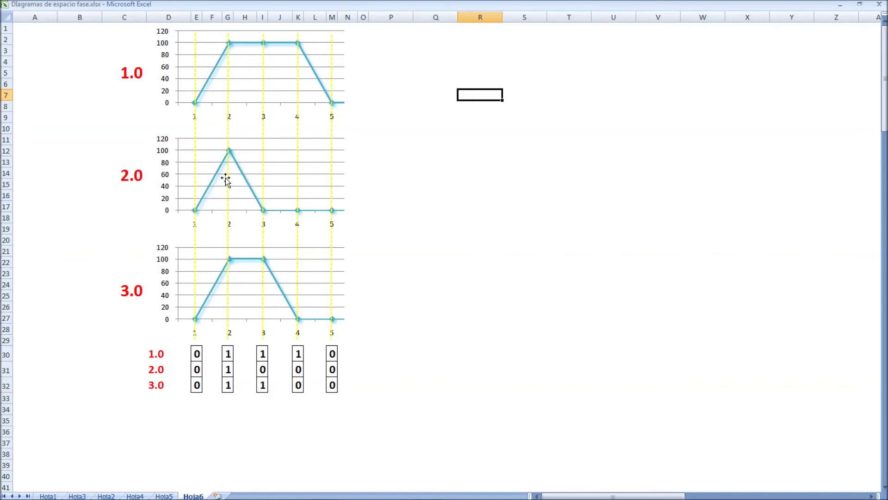
pyautogui.hotkey('alt', 'Tab')
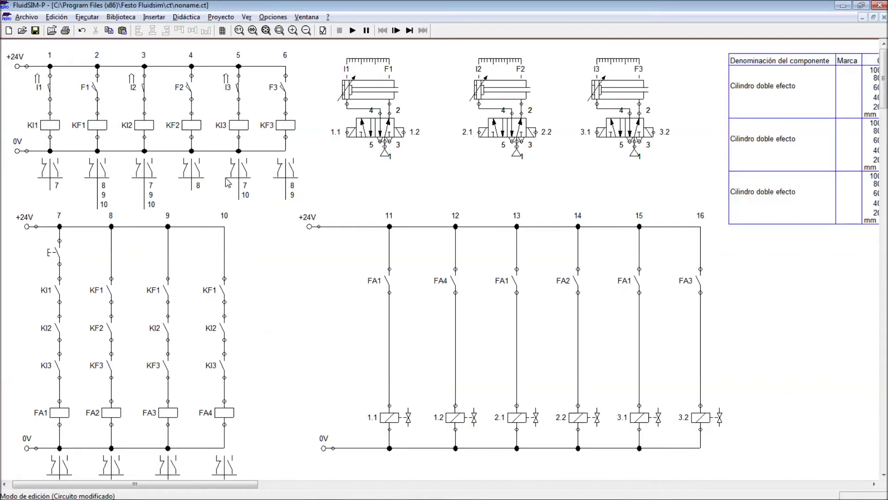
# - Replace the solenoid actuation 2.2 on cylinder 2.0's 5/n-way valve with a spring return
pyautogui.doubleClick(504, 134)
pyautogui.click(539, 284)
pyautogui.click(532, 307)
pyautogui.click(546, 207)
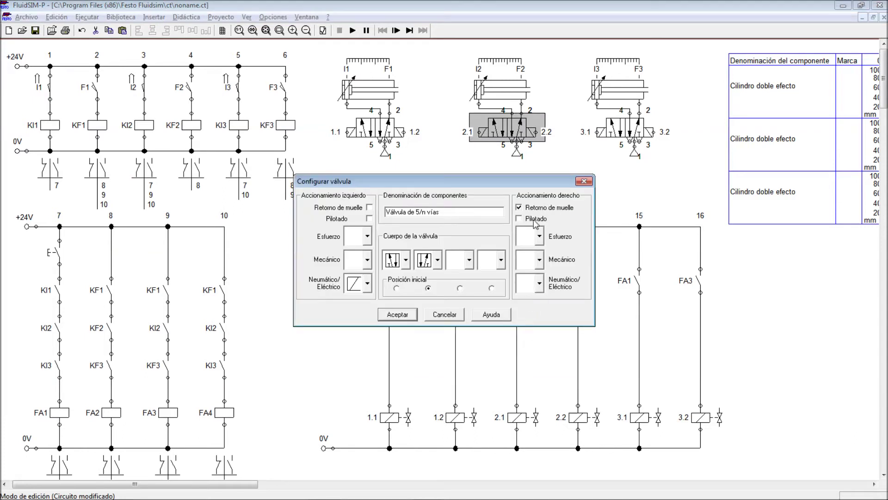
pyautogui.click(383, 314)
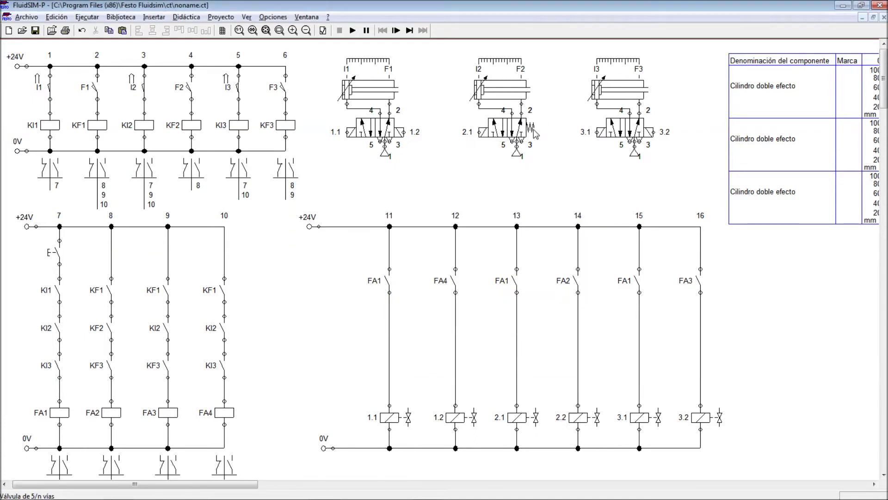
# - Simulate the circuit with the spring-return valve, examine cylinder 2.0's movement in the state diagram, and stop the simulation
pyautogui.click(352, 31)
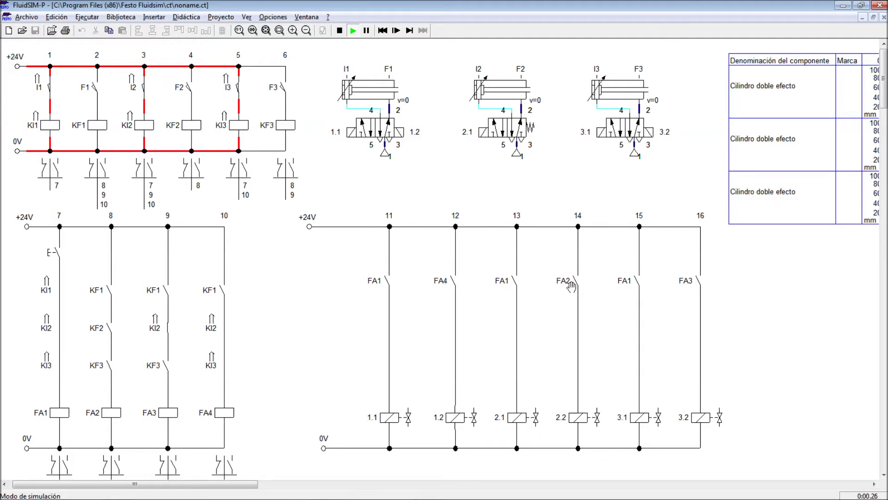
pyautogui.moveTo(192, 484); pyautogui.dragTo(248, 483)
pyautogui.moveTo(190, 484); pyautogui.dragTo(132, 484)
pyautogui.moveTo(247, 484); pyautogui.dragTo(296, 481)
pyautogui.click(344, 89)
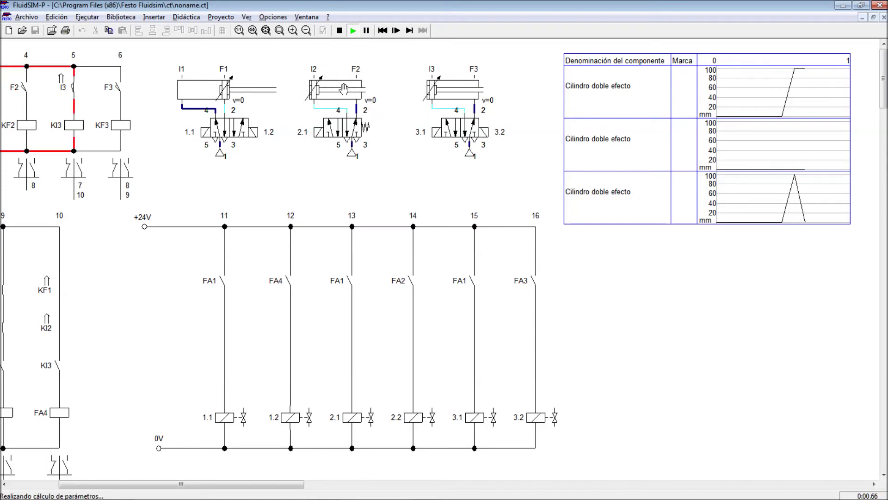
pyautogui.click(344, 89)
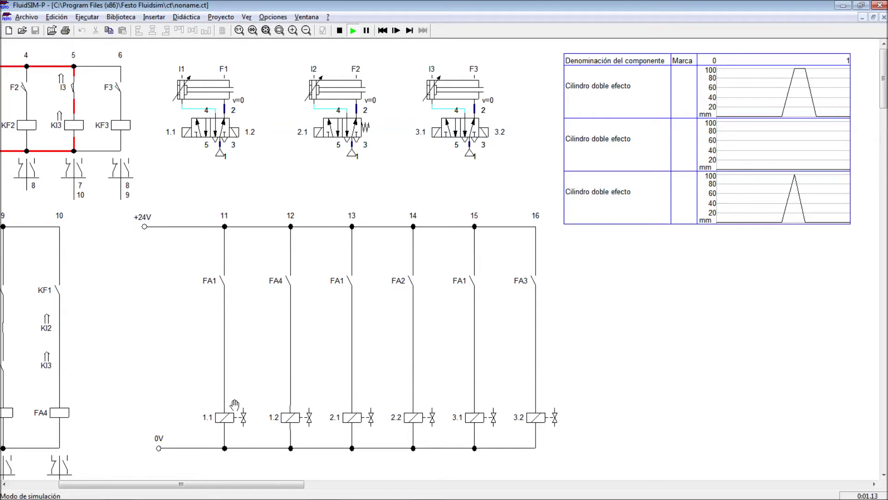
pyautogui.moveTo(284, 485); pyautogui.dragTo(257, 491)
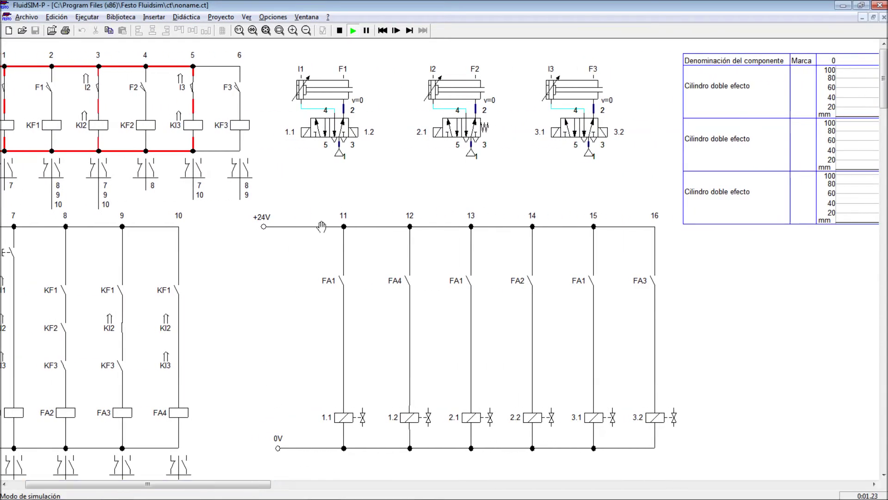
pyautogui.click(340, 31)
# - Restart the simulation, actuate the line 7 start pushbutton, and examine relay FA1's line while the simulation is paused
pyautogui.moveTo(191, 488)
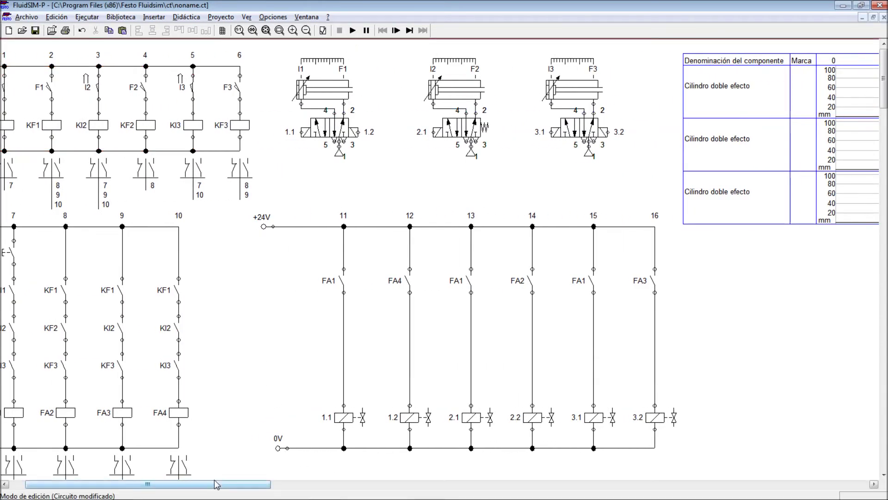
pyautogui.moveTo(215, 484); pyautogui.dragTo(205, 484)
pyautogui.click(352, 34)
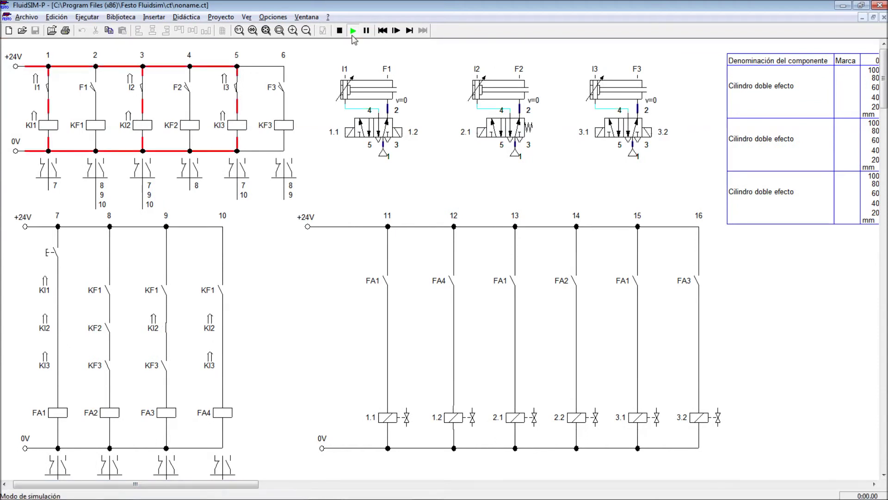
pyautogui.click(54, 252)
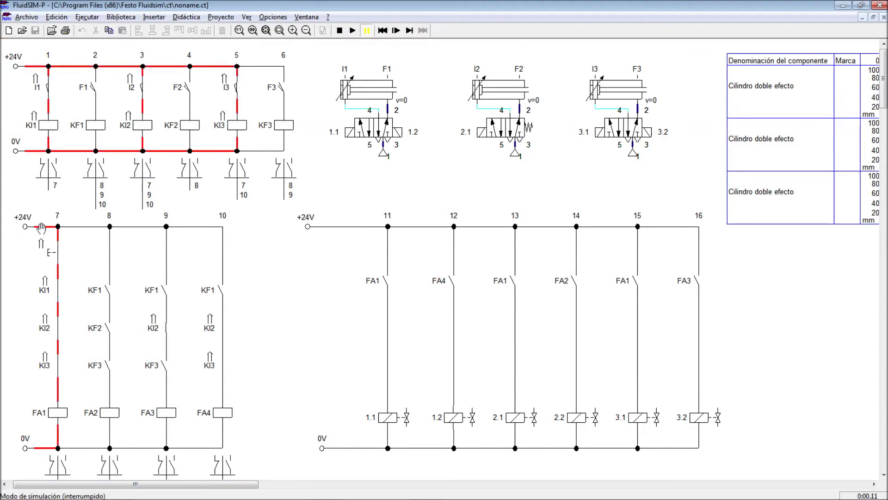
pyautogui.click(56, 413)
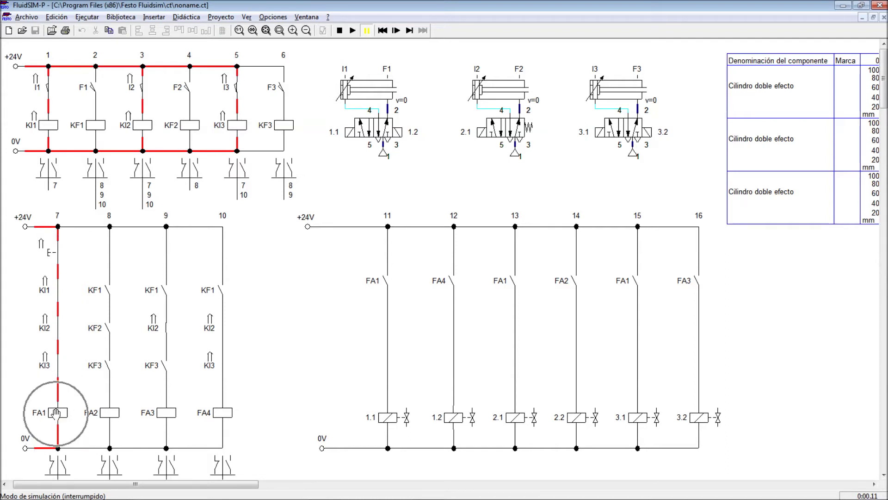
# - Advance the simulation a single step, and examine the three FA1 contacts, solenoids 1.1, 2.1 and 3.1, and their valves
pyautogui.click(409, 31)
pyautogui.click(385, 280)
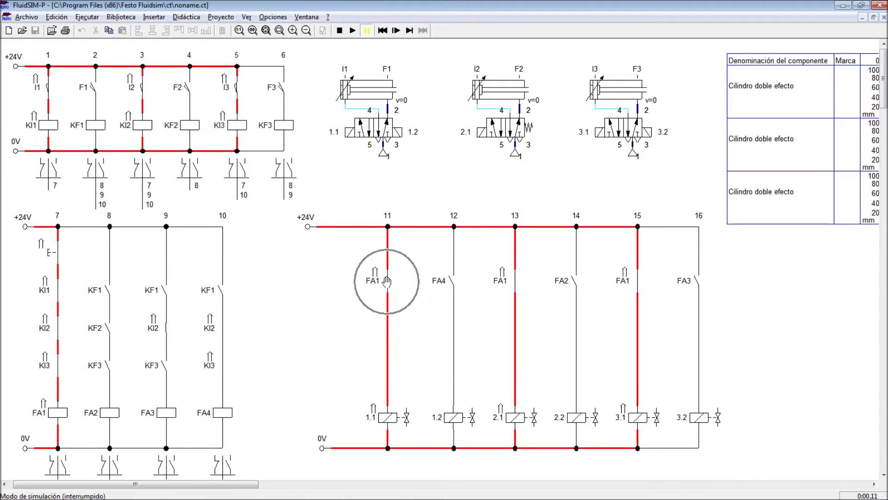
pyautogui.click(507, 279)
pyautogui.click(634, 277)
pyautogui.click(387, 419)
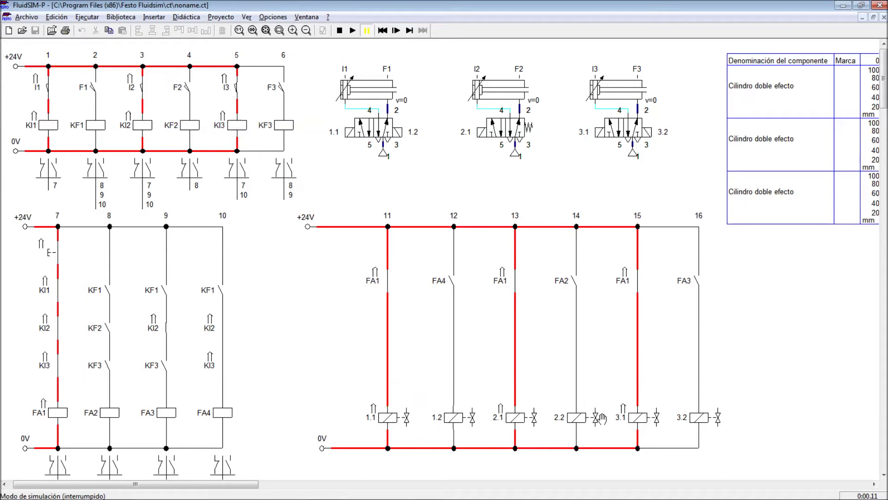
pyautogui.click(383, 420)
pyautogui.click(643, 419)
pyautogui.click(381, 128)
pyautogui.click(599, 123)
# - Step the paused simulation onward, and examine the switching positions of the three cylinders' directional valves
pyautogui.click(409, 30)
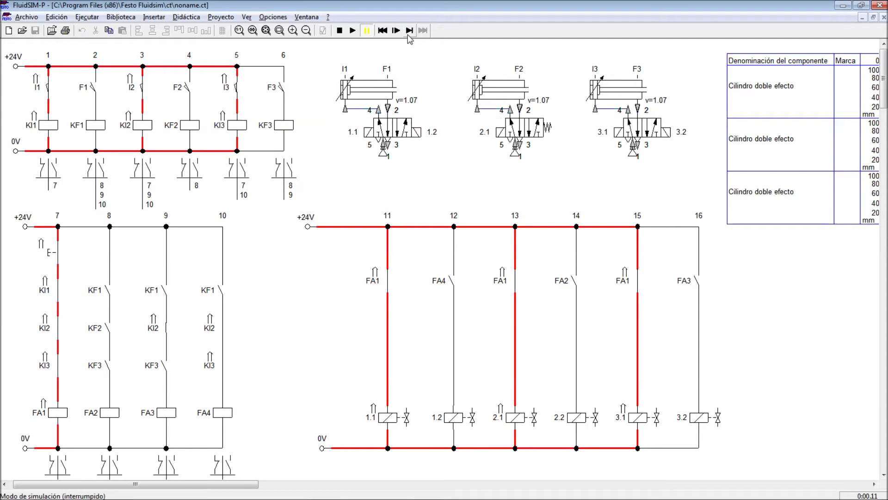
pyautogui.click(399, 129)
pyautogui.click(617, 122)
pyautogui.click(526, 134)
pyautogui.click(413, 29)
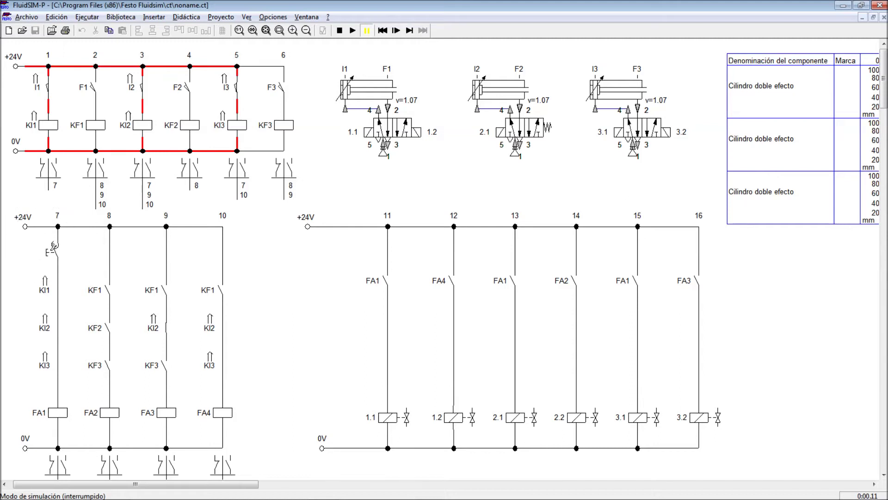
# - Trace relay FA1's action through its three contacts in the solenoid circuit to cylinder 2.0's valve
pyautogui.click(60, 413)
pyautogui.click(60, 413)
pyautogui.click(385, 280)
pyautogui.click(514, 281)
pyautogui.click(640, 282)
pyautogui.click(519, 129)
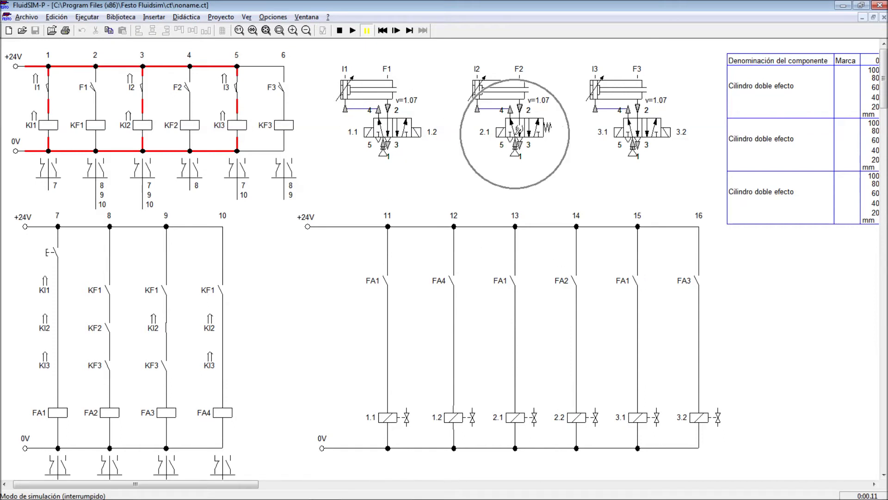
# - Compare the switching positions of cylinders 1.0 and 3.0's double-solenoid valves with cylinder 2.0's spring-return valve and its spring
pyautogui.click(391, 128)
pyautogui.click(392, 127)
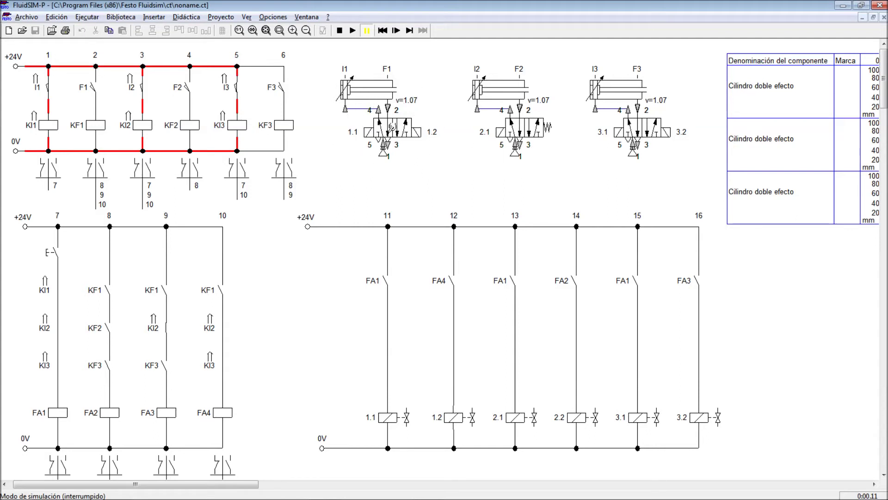
pyautogui.click(391, 127)
pyautogui.click(392, 127)
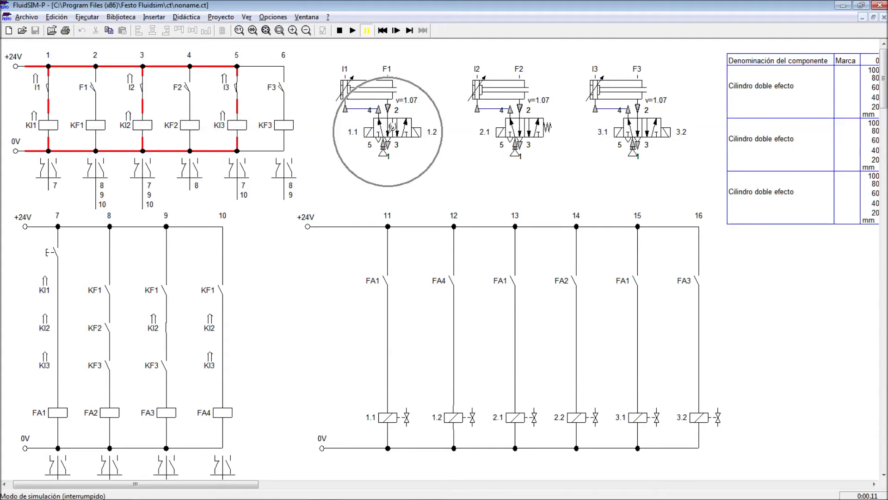
pyautogui.click(631, 124)
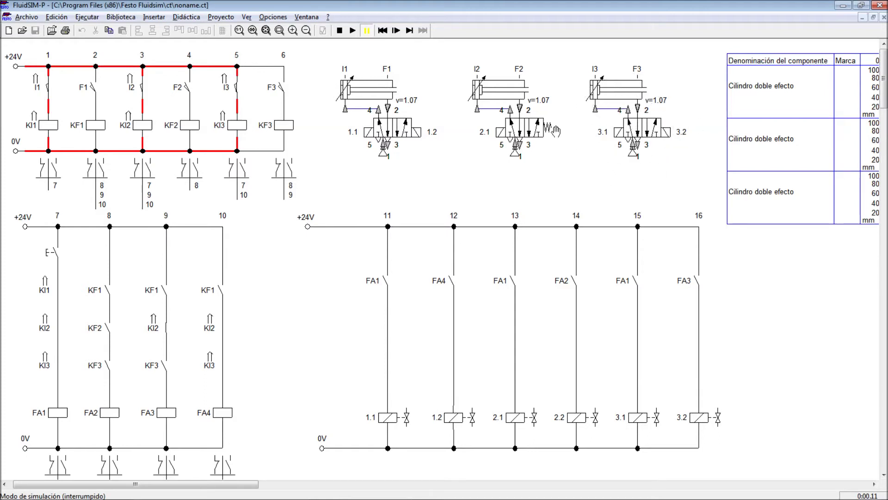
pyautogui.click(524, 127)
pyautogui.click(549, 126)
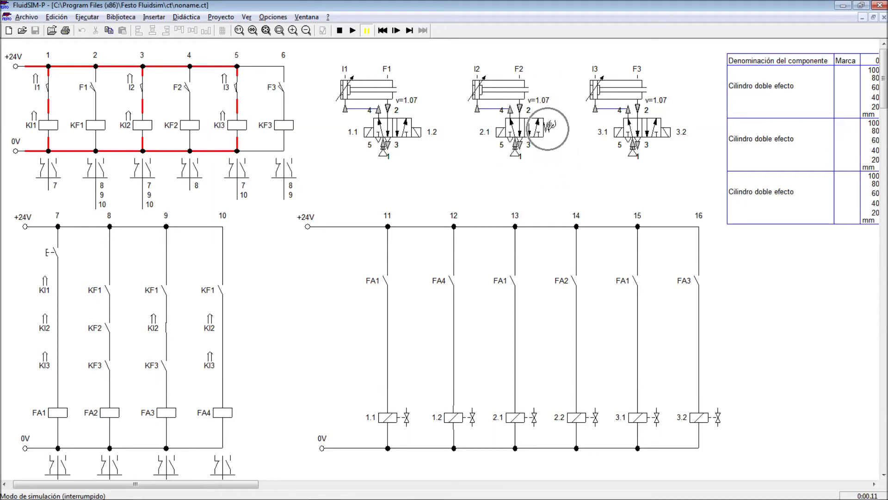
# - Advance the paused simulation one step, and examine cylinder 2.0 and its spring-return valve
pyautogui.click(410, 30)
pyautogui.click(519, 124)
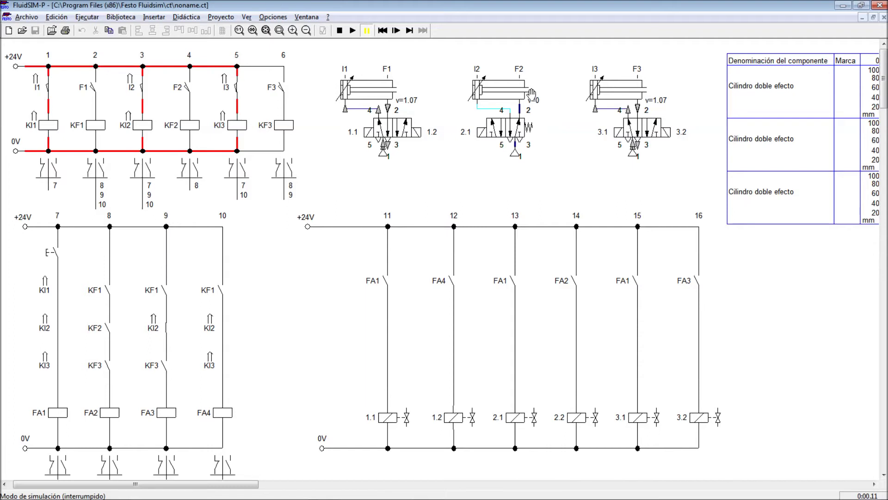
pyautogui.click(517, 94)
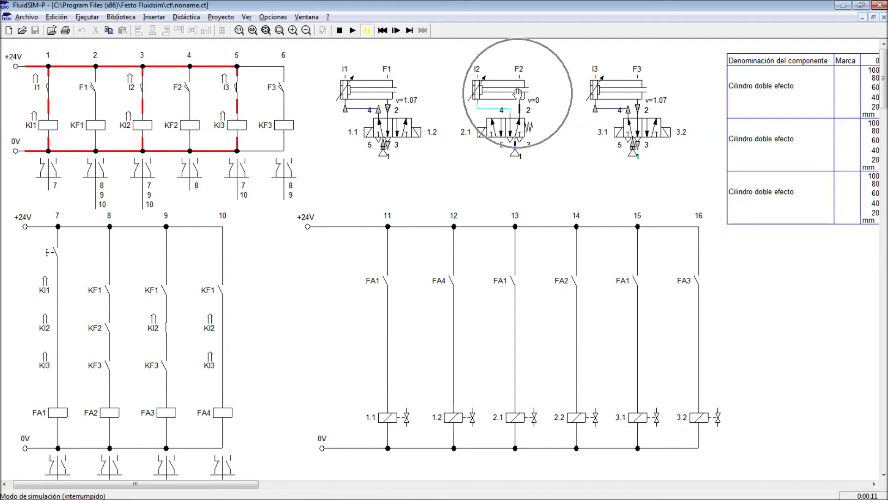
# - Step the simulation through the cylinders' next movement, stop it, and review cylinder 2.0's curve in the Excel phase diagram
pyautogui.click(409, 31)
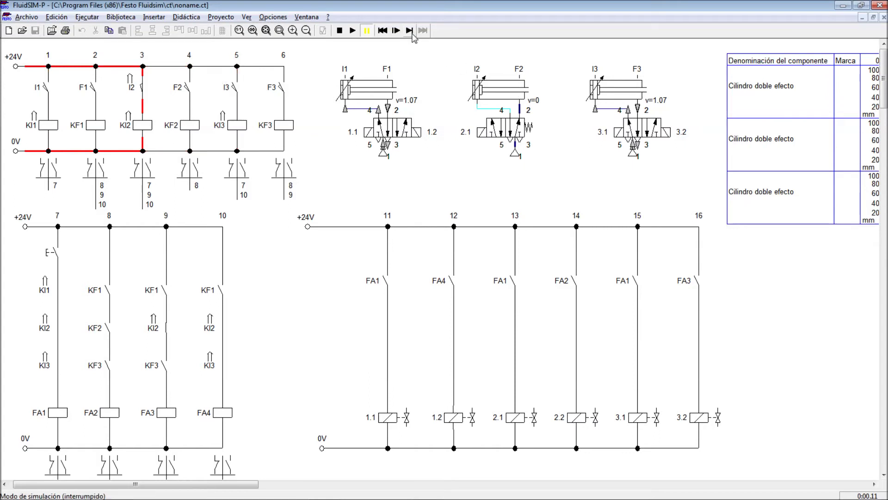
pyautogui.click(410, 31)
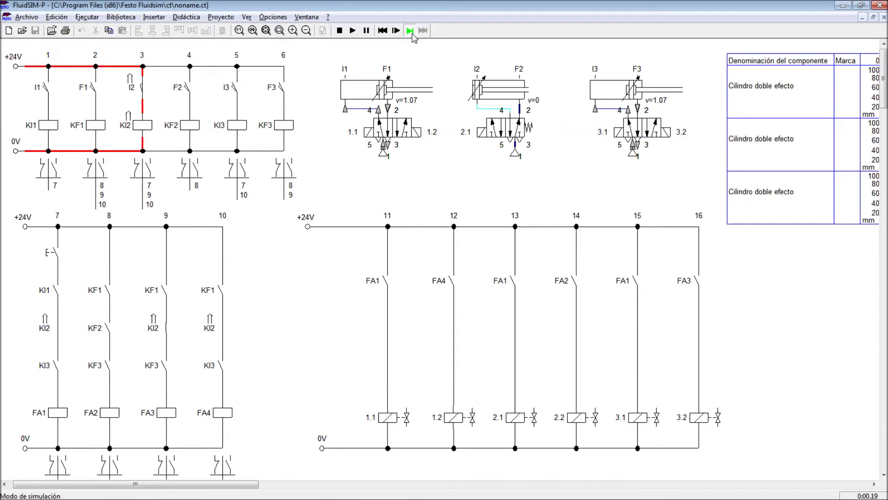
pyautogui.click(341, 31)
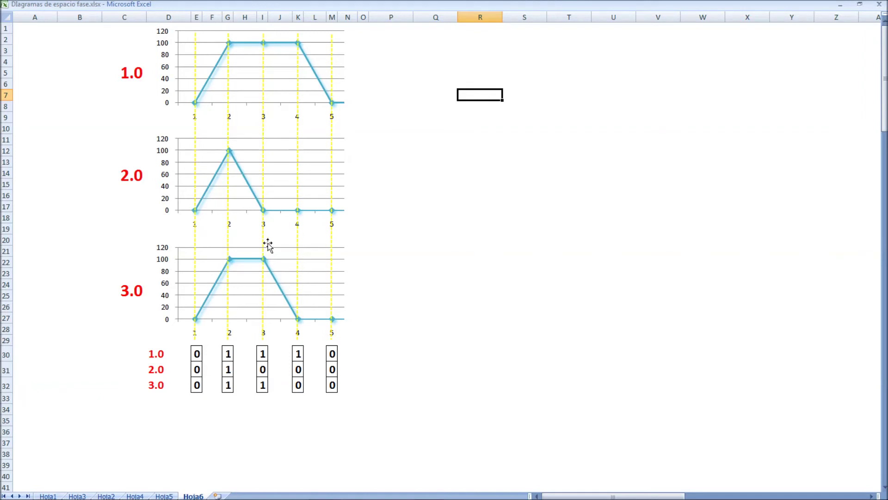
pyautogui.click(208, 192)
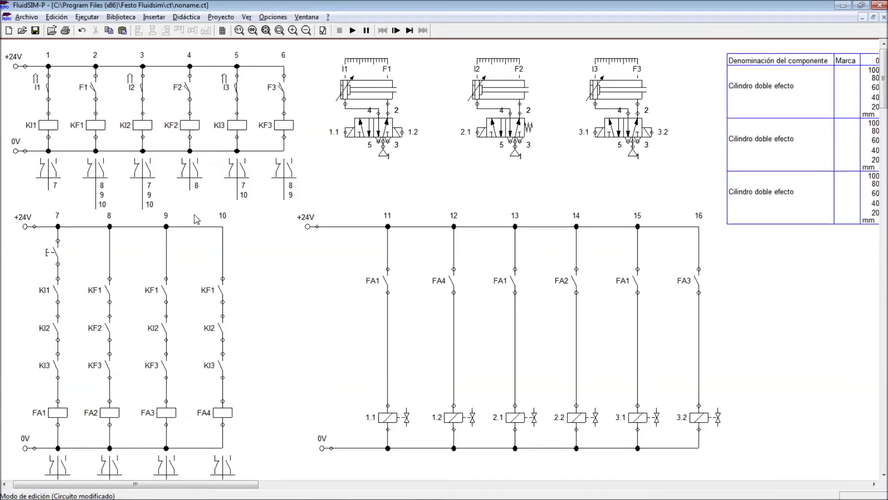
# - Move the complete solenoid circuit to the right to free space beside the FA4 line
pyautogui.moveTo(287, 214); pyautogui.dragTo(726, 462)
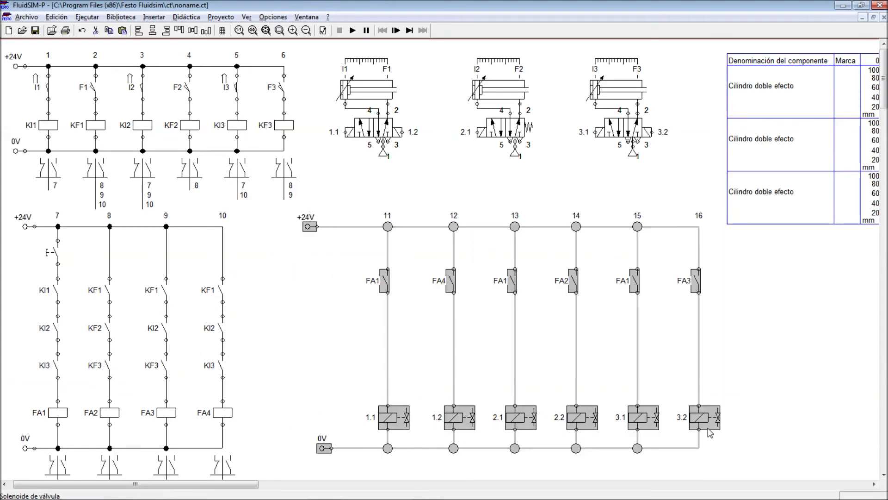
pyautogui.moveTo(699, 414); pyautogui.dragTo(779, 434)
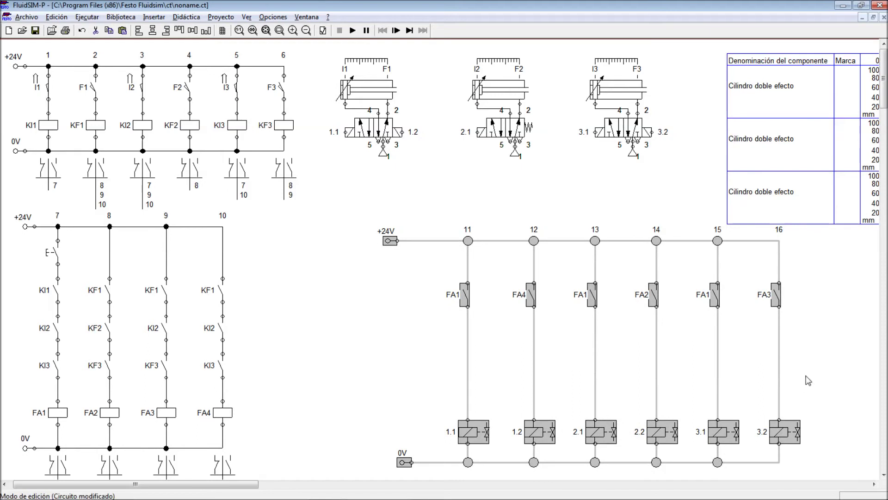
pyautogui.click(381, 357)
# - Duplicate relay FA1 beside relay FA4, label the copy K1, and wire it to the 0V line
pyautogui.click(52, 415)
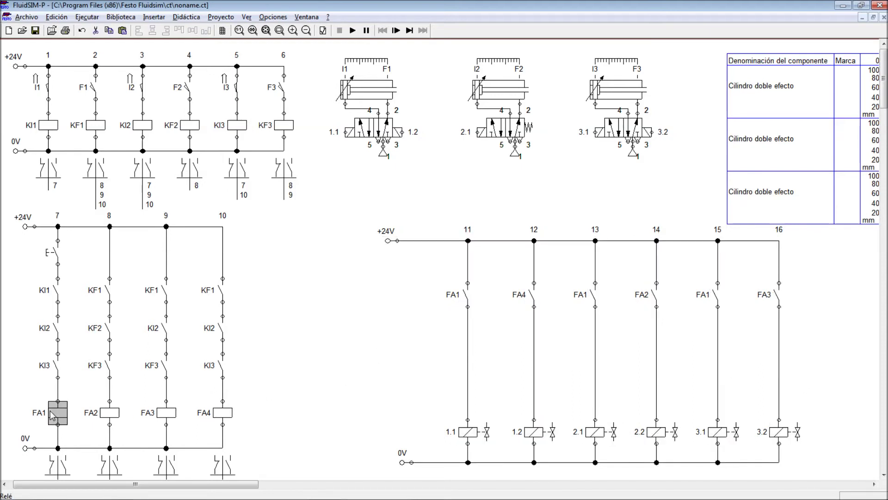
pyautogui.hotkey('ctrl', 'c')
pyautogui.hotkey('ctrl', 'v')
pyautogui.moveTo(449, 284); pyautogui.dragTo(277, 413)
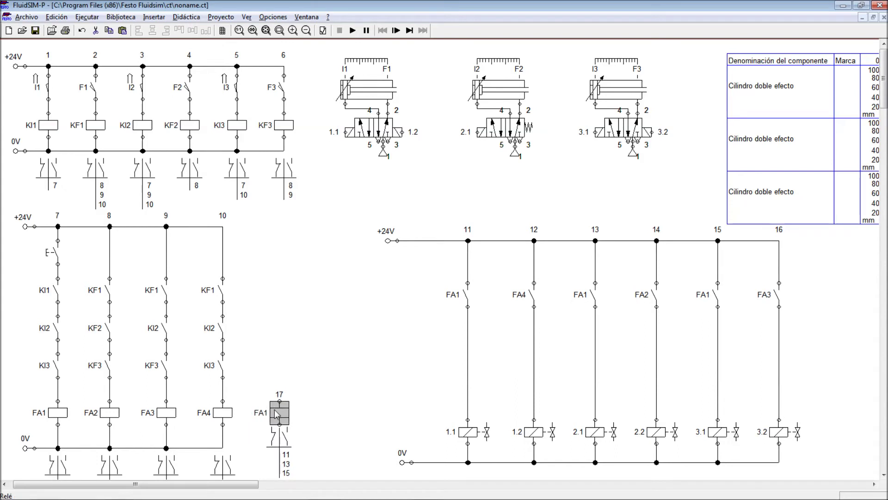
pyautogui.doubleClick(276, 414)
pyautogui.write('K1')
pyautogui.press('Return')
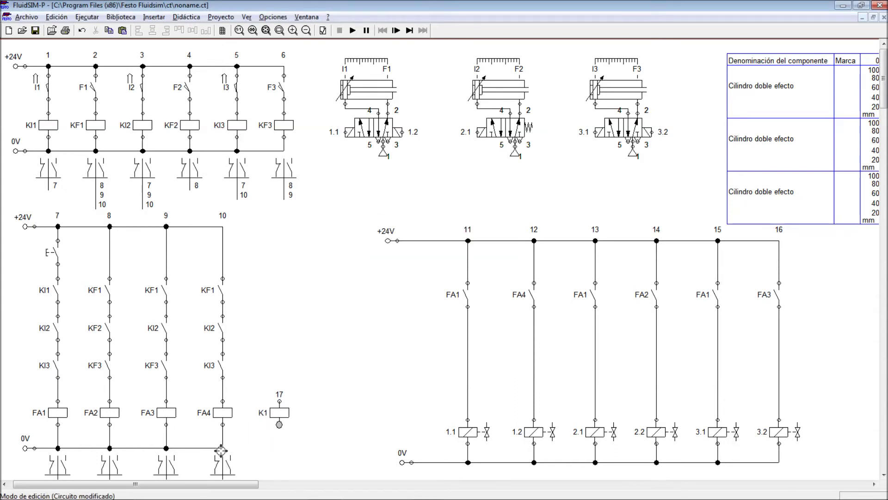
pyautogui.moveTo(223, 448); pyautogui.dragTo(279, 424)
pyautogui.click(284, 415)
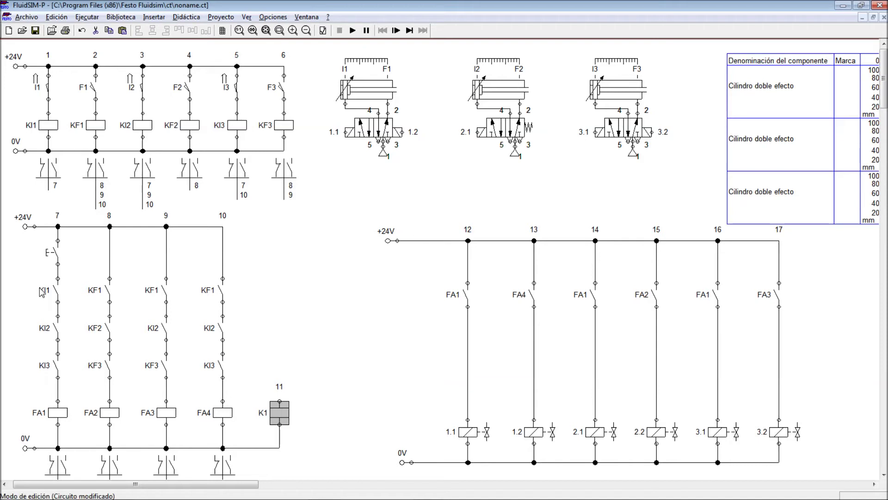
# - Duplicate the KI1 contact above relay K1 in the contact row, and clear the copy's label
pyautogui.click(53, 293)
pyautogui.hotkey('ctrl', 'c')
pyautogui.hotkey('ctrl', 'v')
pyautogui.moveTo(455, 280); pyautogui.dragTo(268, 285)
pyautogui.doubleClick(279, 289)
pyautogui.press('BackSpace')
pyautogui.press('Return')
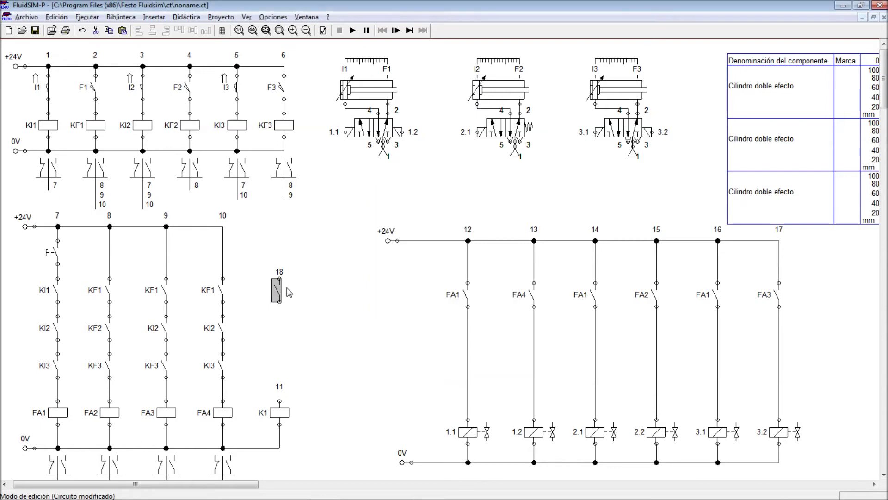
pyautogui.click(244, 374)
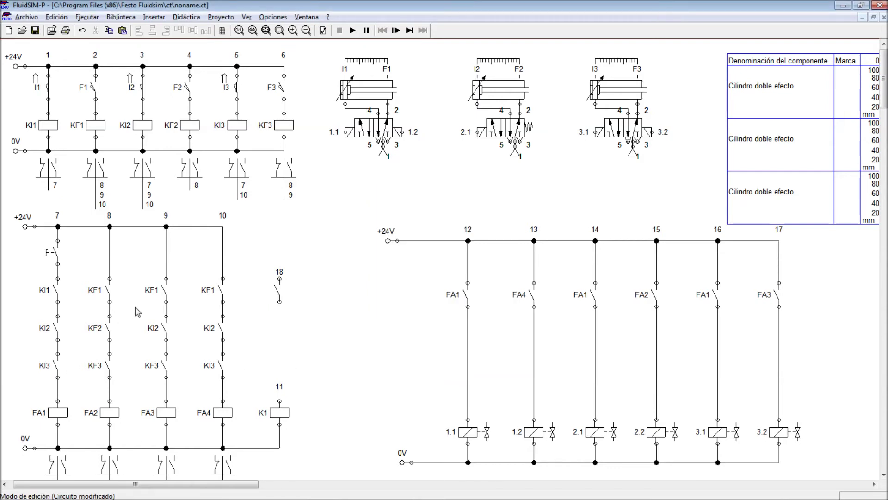
# - Insert a normally closed contact (Franqueador) from the component library, and wire it between the unlabelled open contact and relay K1
pyautogui.scroll(-3, 337, 343)
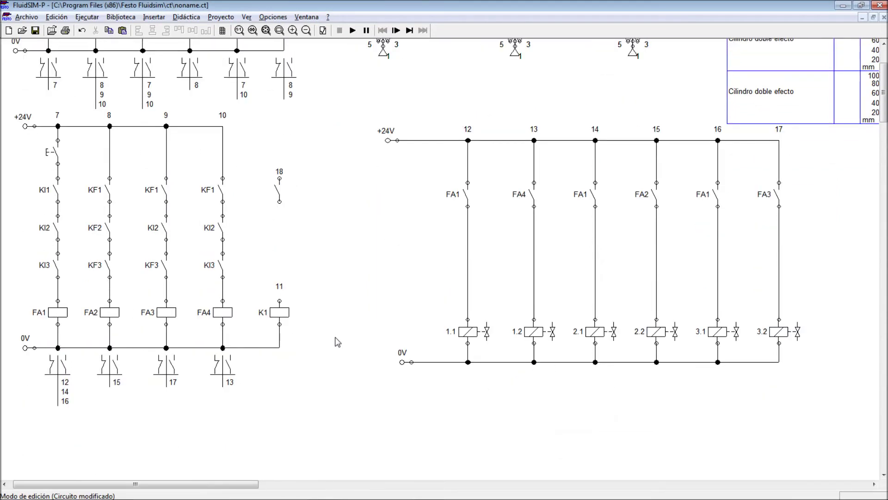
pyautogui.scroll(3, 338, 347)
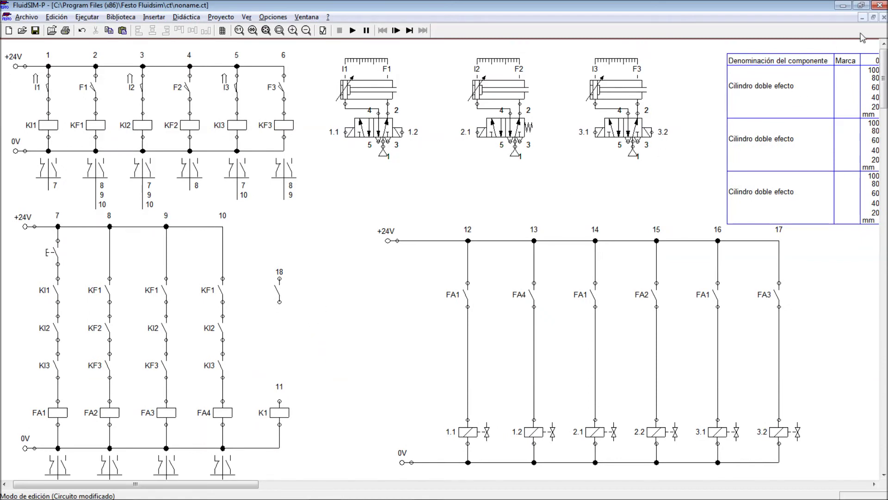
pyautogui.click(874, 18)
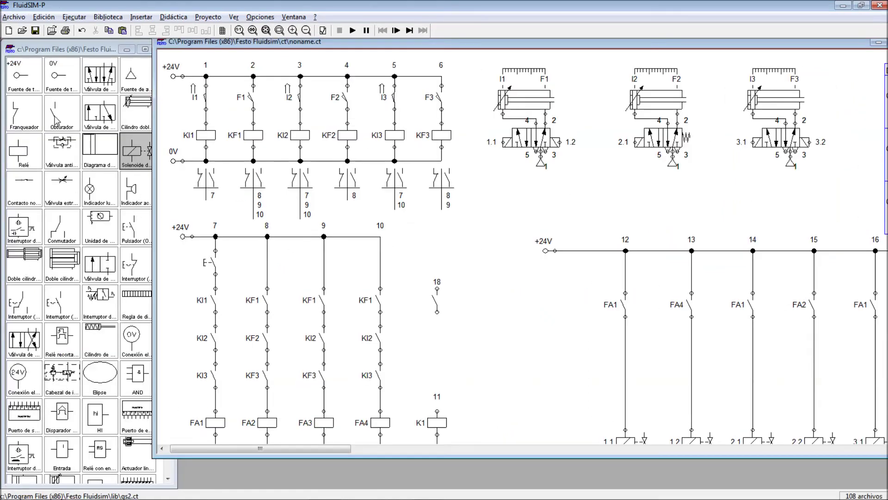
pyautogui.click(330, 239)
pyautogui.moveTo(329, 240); pyautogui.dragTo(492, 308)
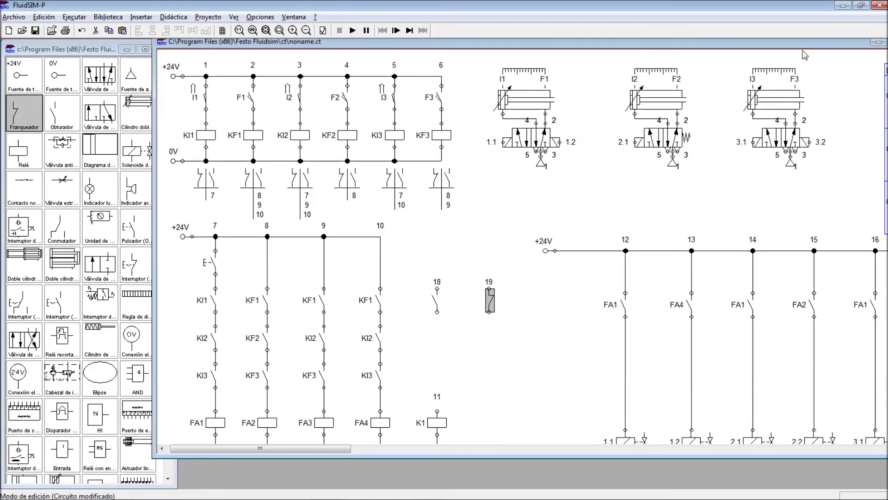
pyautogui.doubleClick(856, 43)
pyautogui.moveTo(332, 290)
pyautogui.mouseDown()
pyautogui.moveTo(277, 372)
pyautogui.moveTo(279, 401)
pyautogui.mouseUp()
pyautogui.moveTo(279, 302); pyautogui.dragTo(280, 358)
# - Add a copy of the unlabelled open contact on a parallel line beside it, and wire both lines to the +24V rail
pyautogui.click(278, 293)
pyautogui.hotkey('ctrl', 'v')
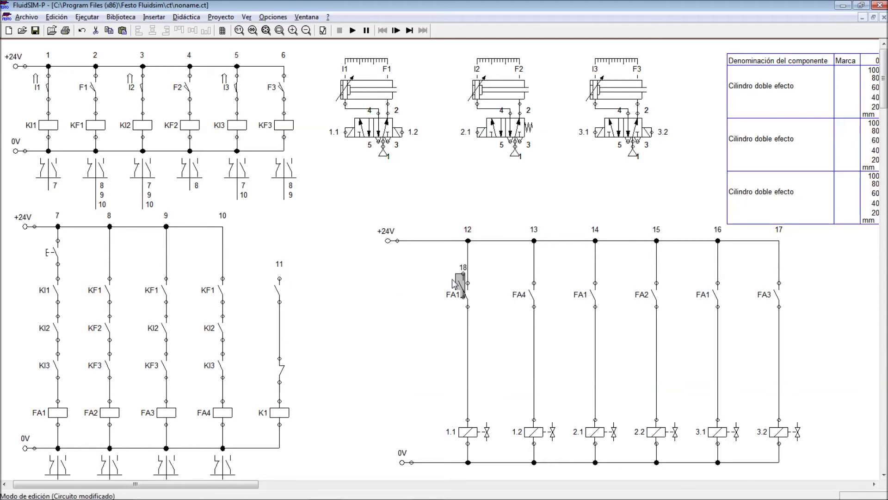
pyautogui.moveTo(454, 283); pyautogui.dragTo(222, 224)
pyautogui.moveTo(281, 227); pyautogui.dragTo(280, 227)
pyautogui.click(330, 293)
pyautogui.moveTo(323, 290); pyautogui.dragTo(305, 289)
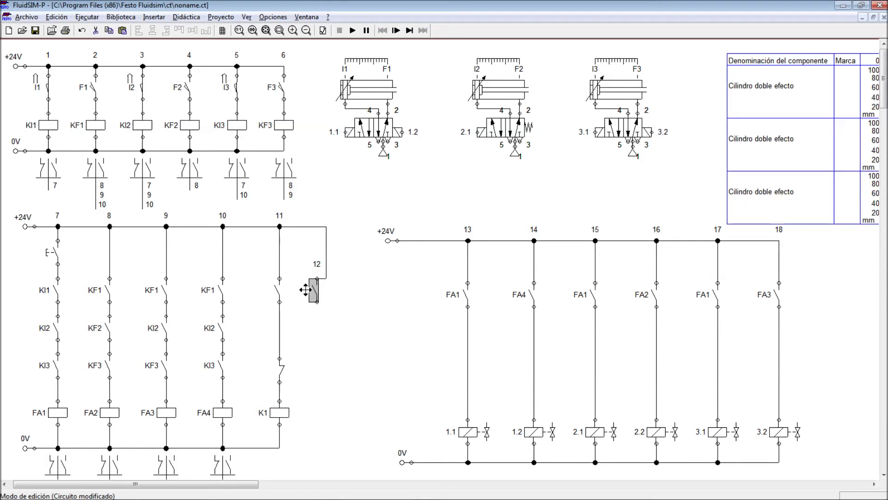
pyautogui.moveTo(327, 250); pyautogui.dragTo(320, 250)
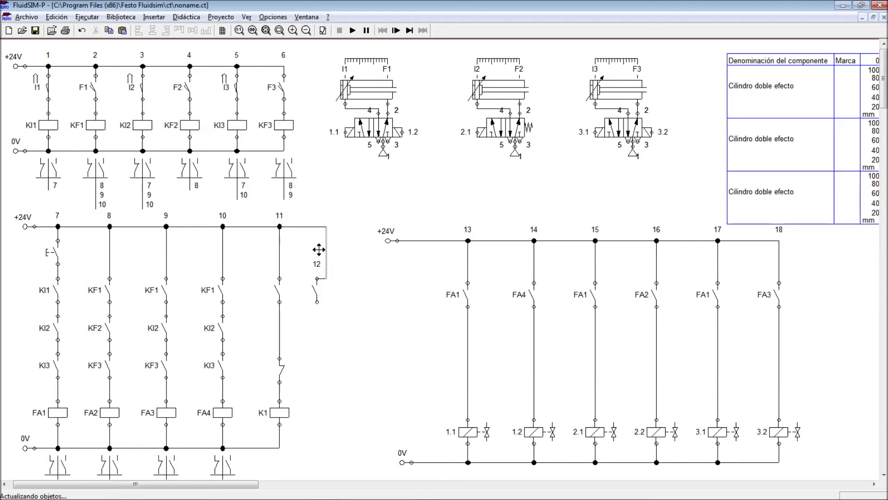
# - Label the parallel contact K1, and wire its lower end between the open and normally closed contacts
pyautogui.doubleClick(317, 296)
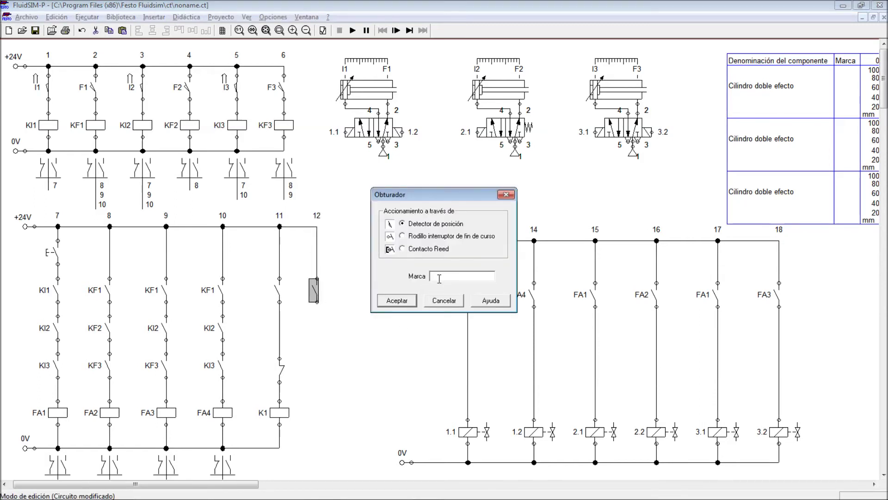
pyautogui.press('Return')
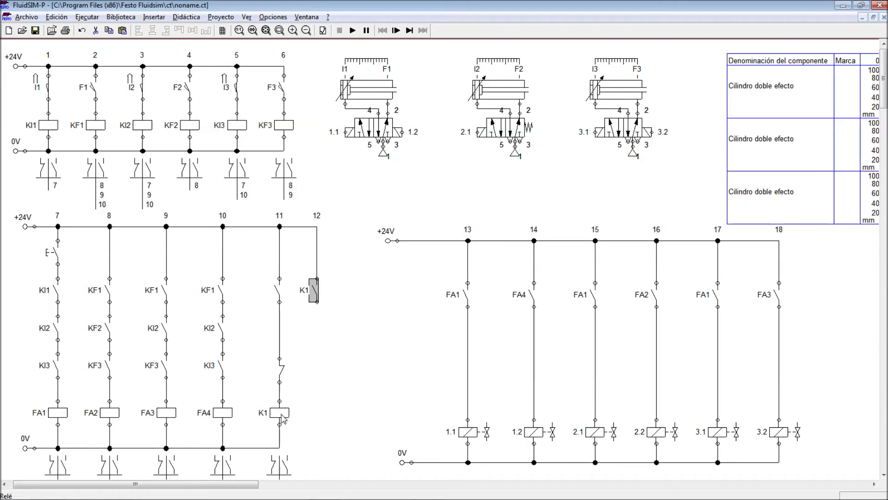
pyautogui.moveTo(316, 302); pyautogui.dragTo(279, 330)
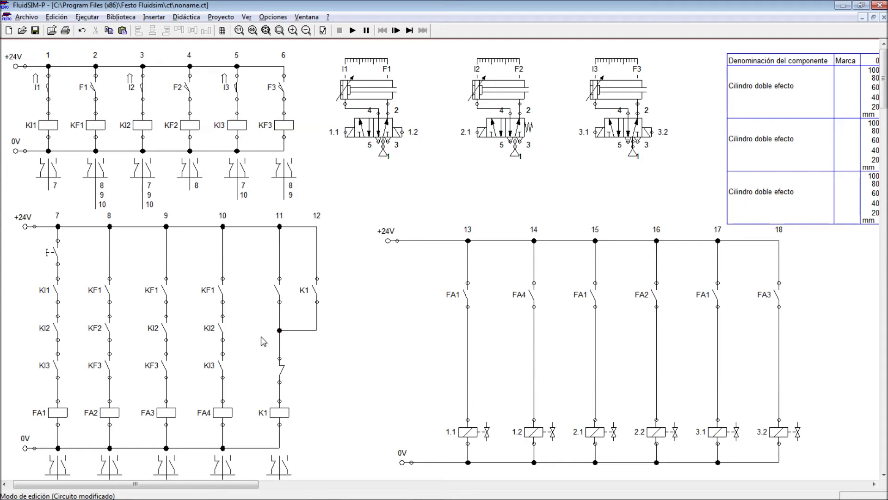
pyautogui.doubleClick(280, 424)
pyautogui.press('Escape')
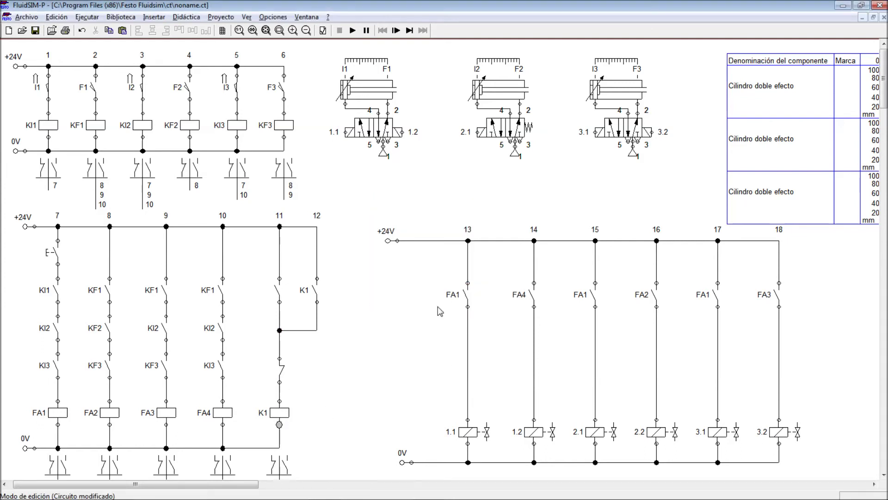
pyautogui.click(283, 414)
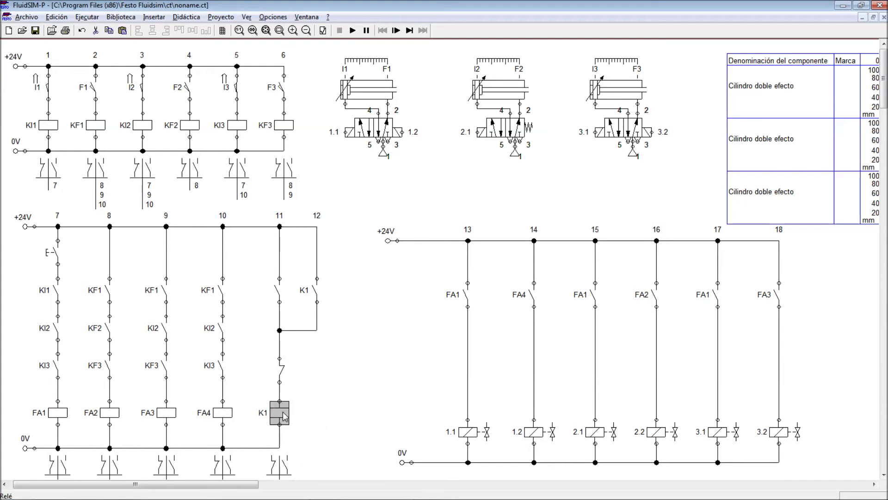
# - Switch to the Excel phase diagrams, review cylinder 2.0's curve and the step states, and return to FluidSIM
pyautogui.hotkey('alt', 'Tab')
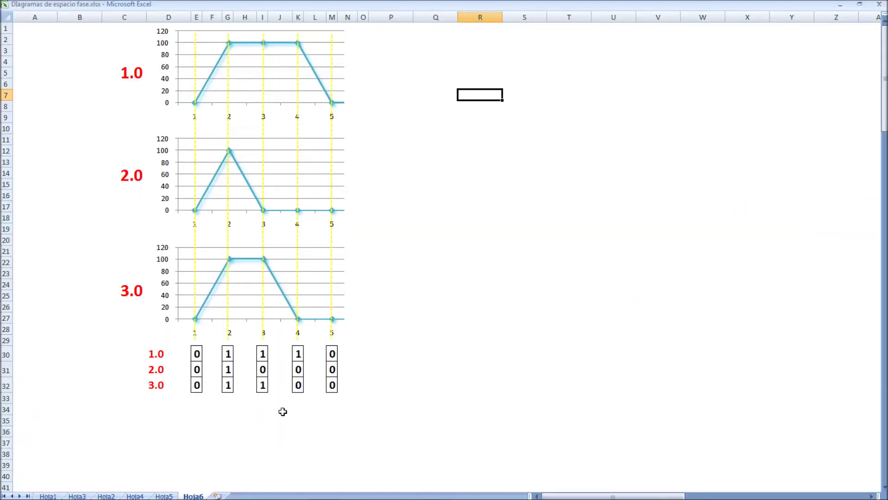
pyautogui.press('ctrl')
pyautogui.press('ctrl')
pyautogui.press('ctrl')
pyautogui.press('ctrl')
pyautogui.hotkey('alt', 'Tab')
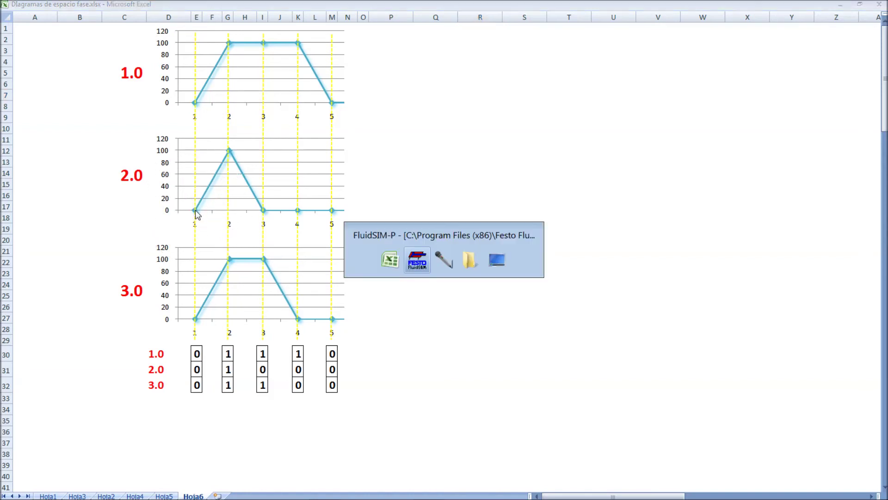
# - Label the open contact above relay K1's line junction FA1
pyautogui.doubleClick(280, 294)
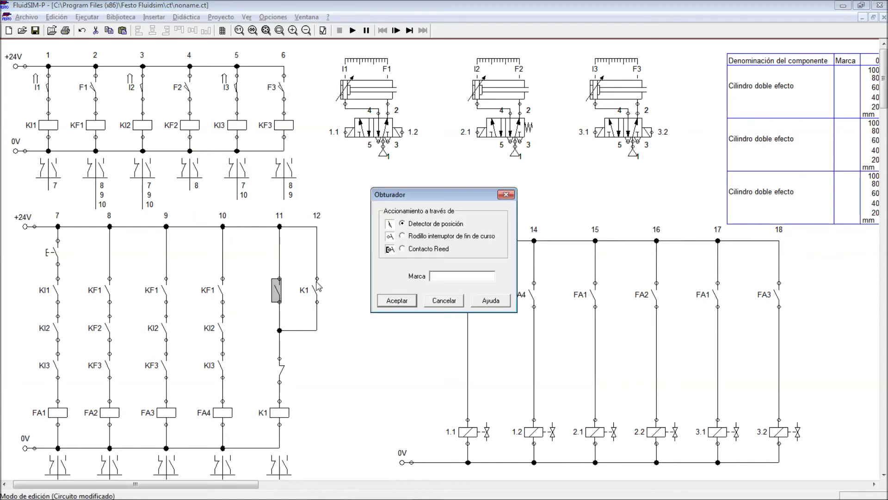
pyautogui.write('FA1')
pyautogui.press('Return')
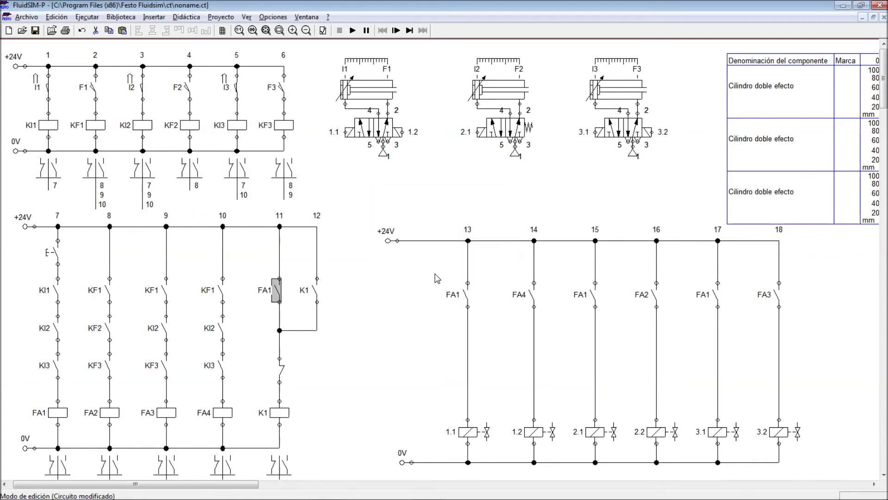
# - Switch to the Excel phase diagrams, check cylinder 2.0's extension stroke, and return to FluidSIM
pyautogui.click(421, 328)
pyautogui.hotkey('alt', 'Tab')
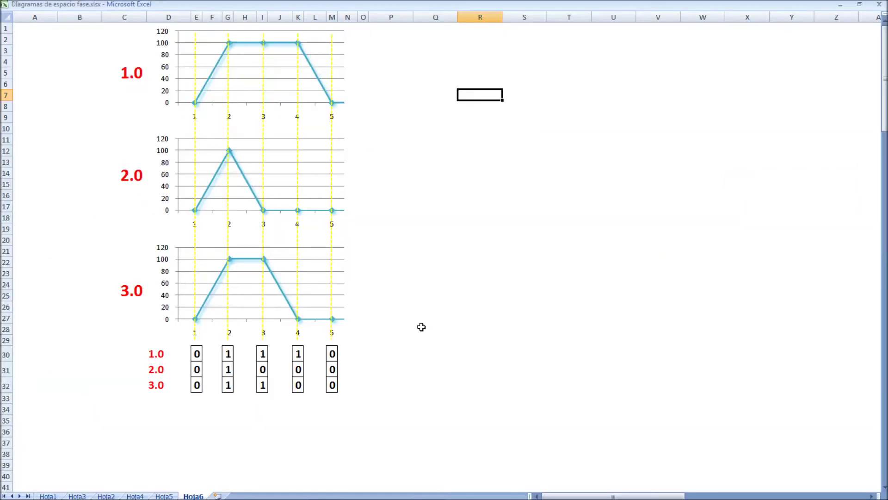
pyautogui.click(212, 186)
pyautogui.click(211, 186)
pyautogui.hotkey('alt', 'Tab')
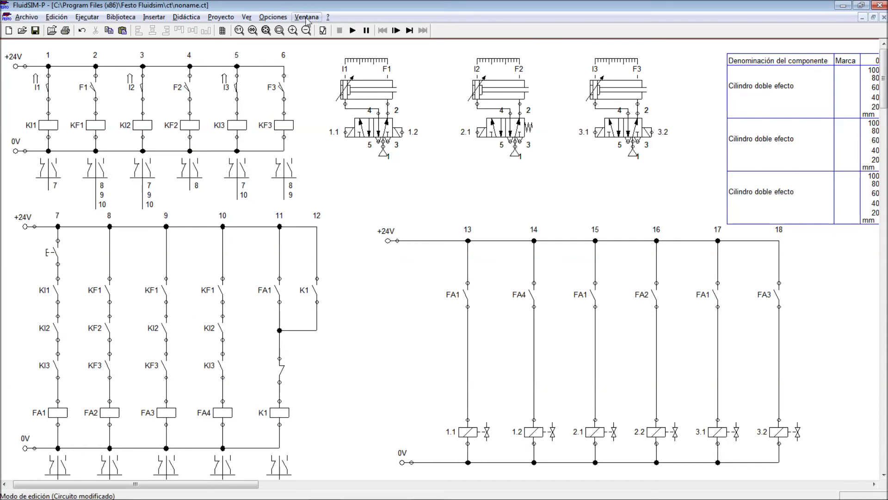
# - Simulate the circuit, actuate the start pushbutton, step through relay K1's self-holding and cylinder 2.0's valve response, and stop the simulation
pyautogui.click(352, 31)
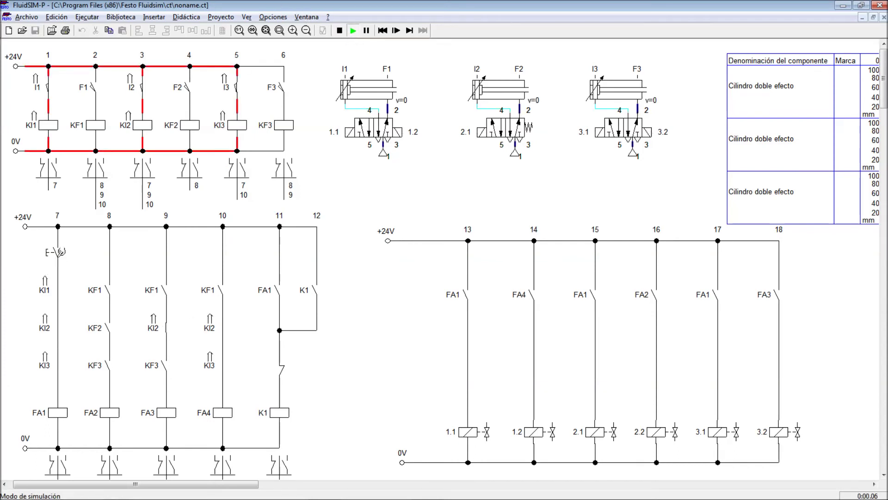
pyautogui.click(60, 252)
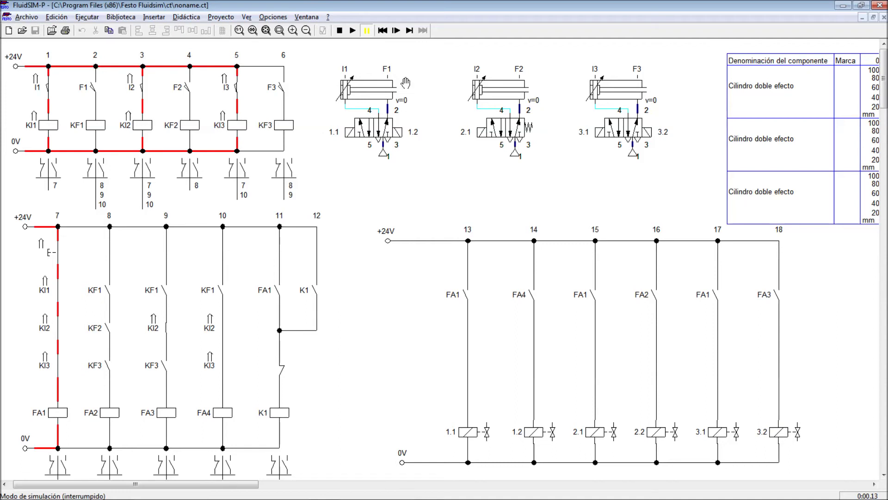
pyautogui.click(409, 30)
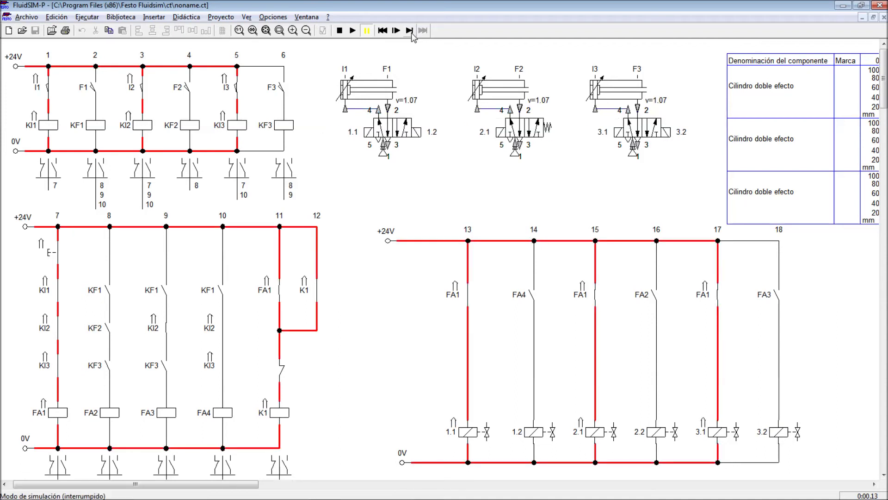
pyautogui.click(281, 409)
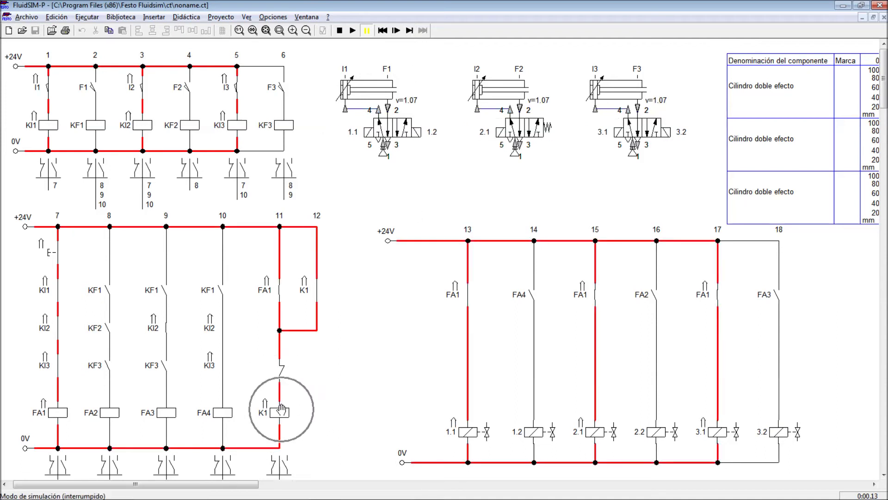
pyautogui.click(411, 31)
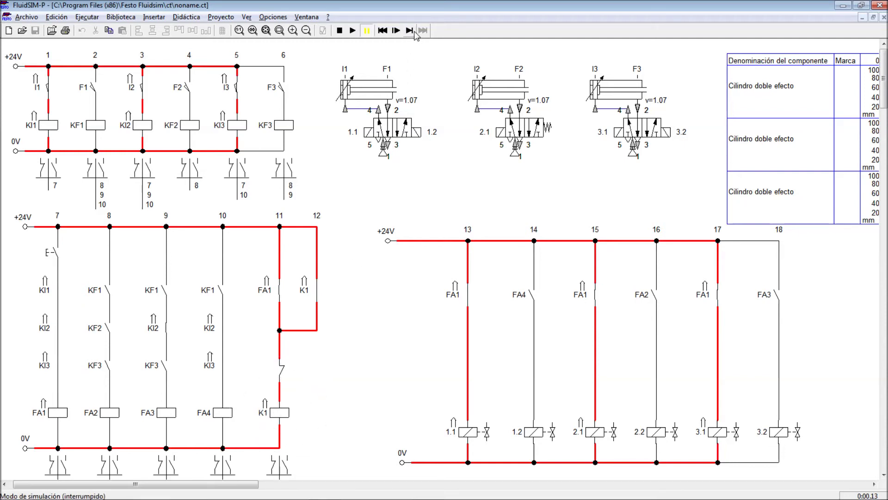
pyautogui.click(282, 414)
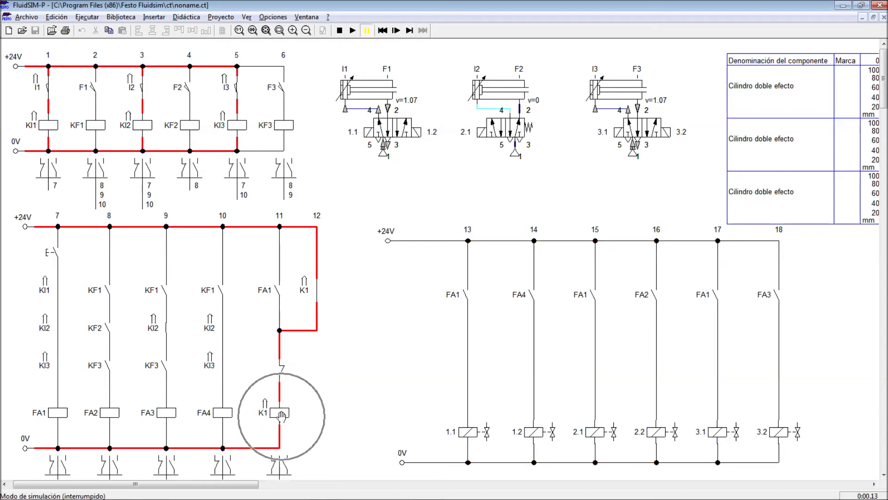
pyautogui.click(281, 414)
pyautogui.click(510, 85)
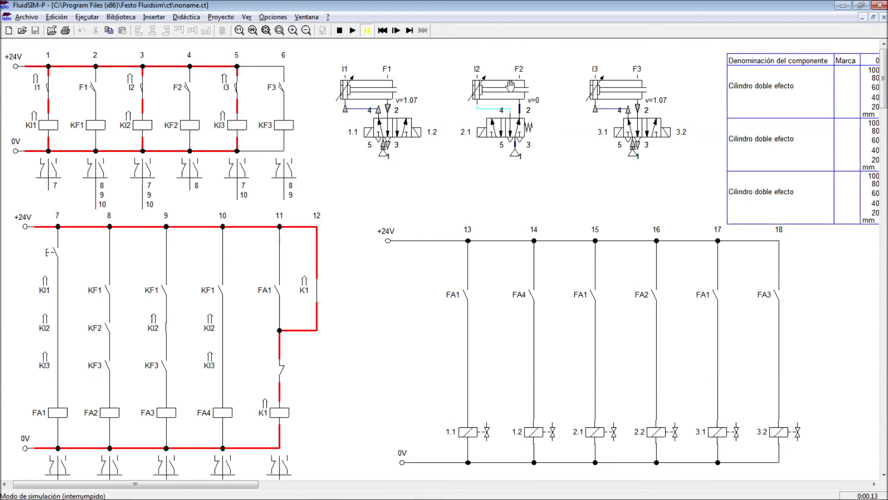
pyautogui.click(275, 413)
pyautogui.click(276, 413)
pyautogui.click(339, 30)
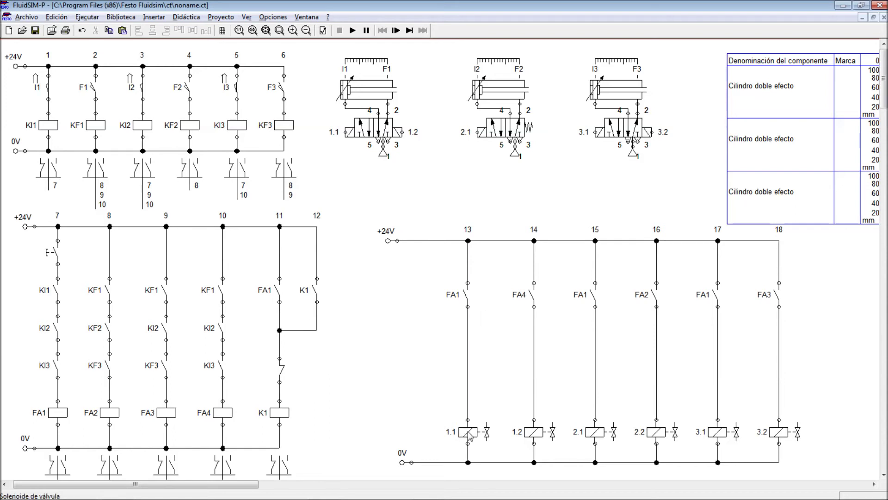
# - Relabel the contact feeding solenoid 2.1 as K1
pyautogui.click(592, 430)
pyautogui.click(593, 296)
pyautogui.doubleClick(593, 296)
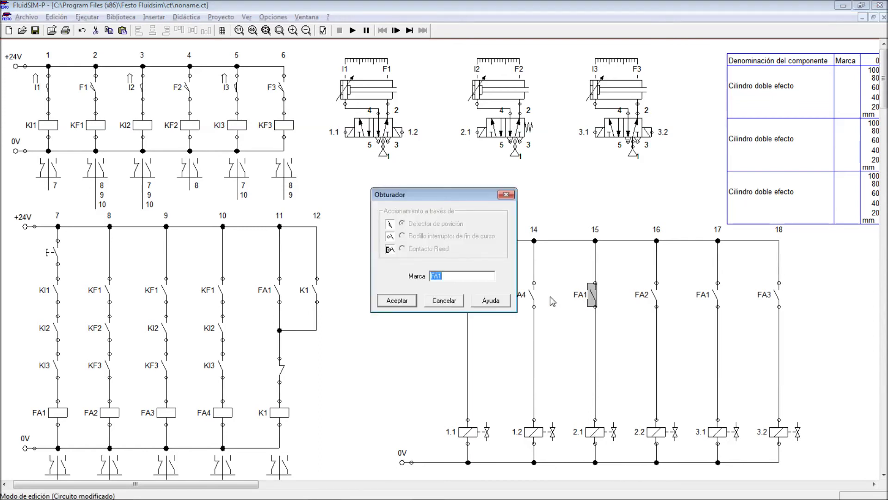
pyautogui.write('K1')
pyautogui.press('Return')
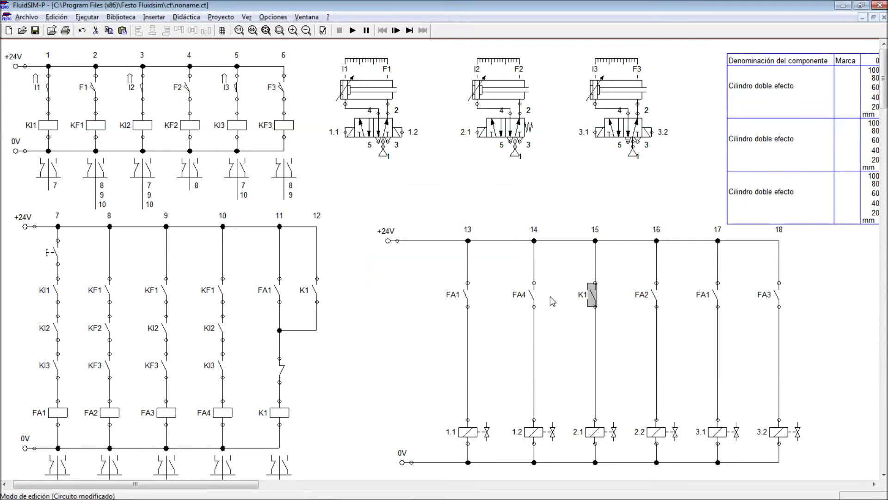
pyautogui.click(553, 301)
# - Delete the branch with contact FA2 and solenoid 2.2, including its junctions on the +24V and 0V rails
pyautogui.moveTo(631, 259); pyautogui.dragTo(687, 448)
pyautogui.press('Delete')
pyautogui.click(656, 240)
pyautogui.press('Delete')
pyautogui.click(657, 462)
pyautogui.press('Delete')
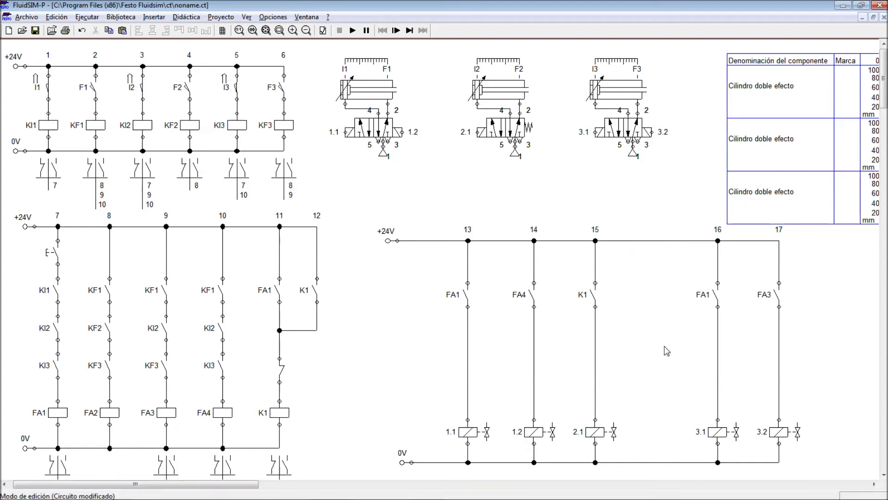
# - Run the simulation, actuate the start pushbutton to try the K1-fed solenoid 2.1, and stop it
pyautogui.click(353, 30)
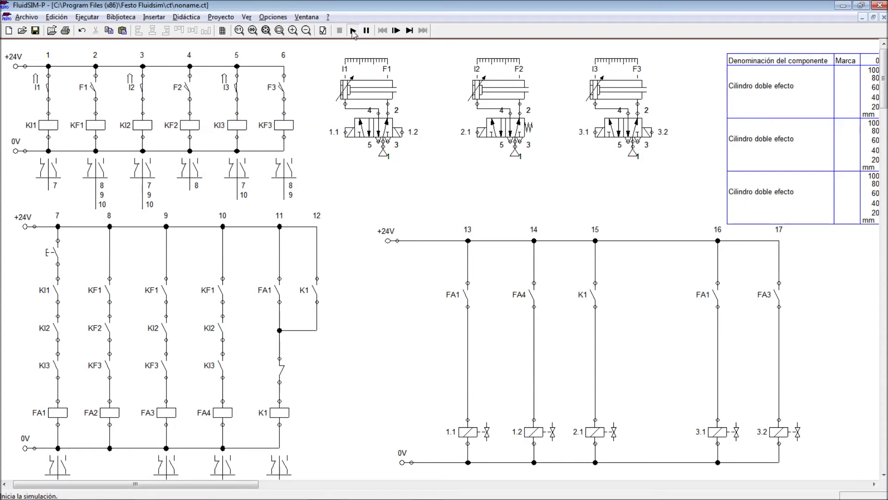
pyautogui.click(65, 252)
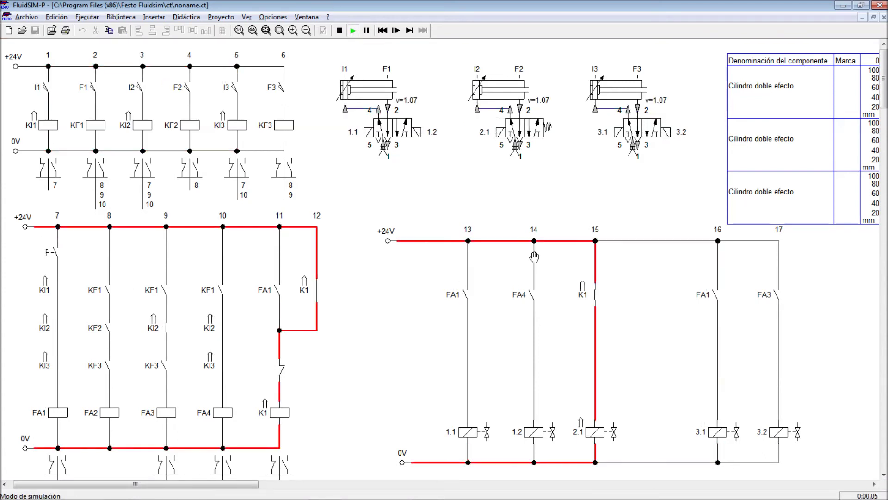
pyautogui.click(339, 30)
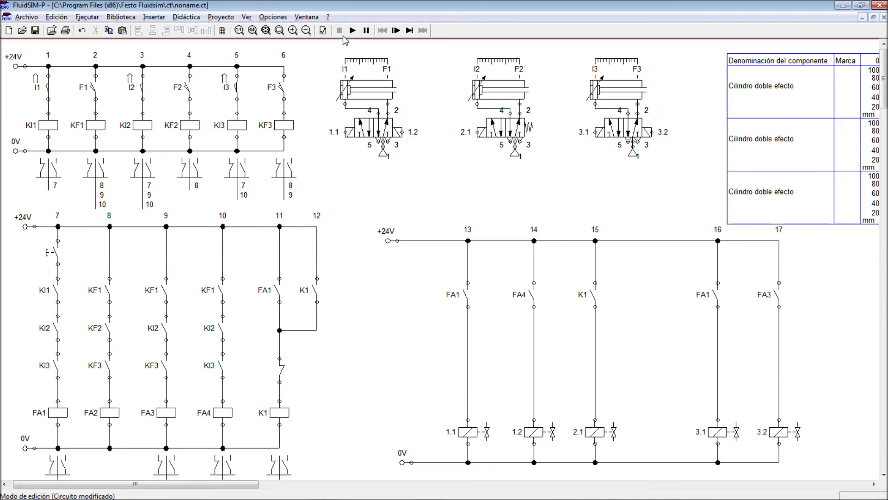
# - Restart the simulation, actuate the start pushbutton, and step through the extension of the three cylinders before letting it run on
pyautogui.click(353, 30)
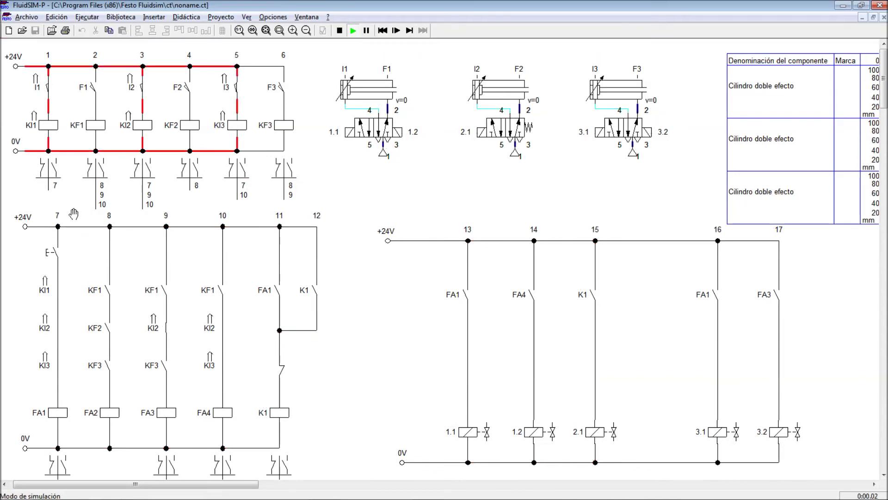
pyautogui.click(410, 31)
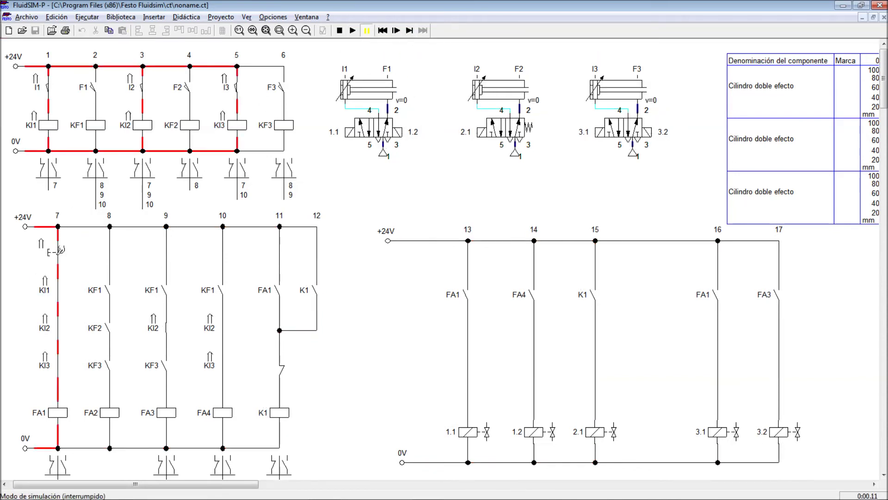
pyautogui.click(409, 31)
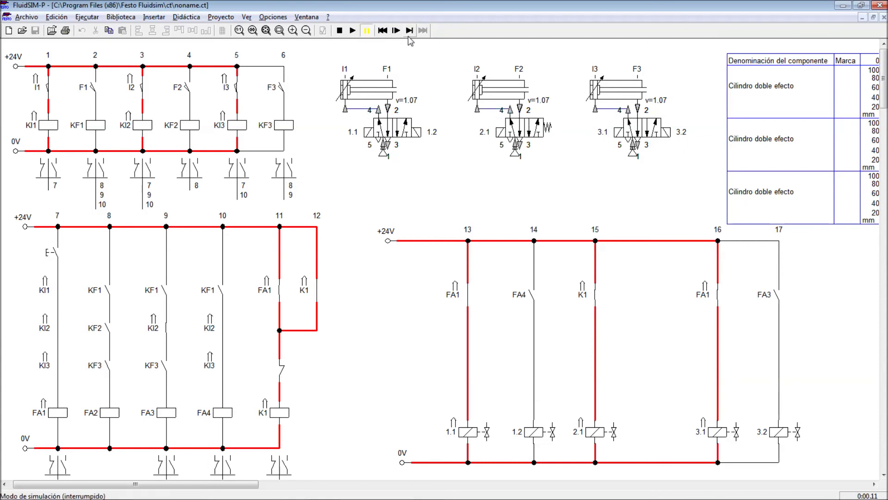
pyautogui.click(409, 30)
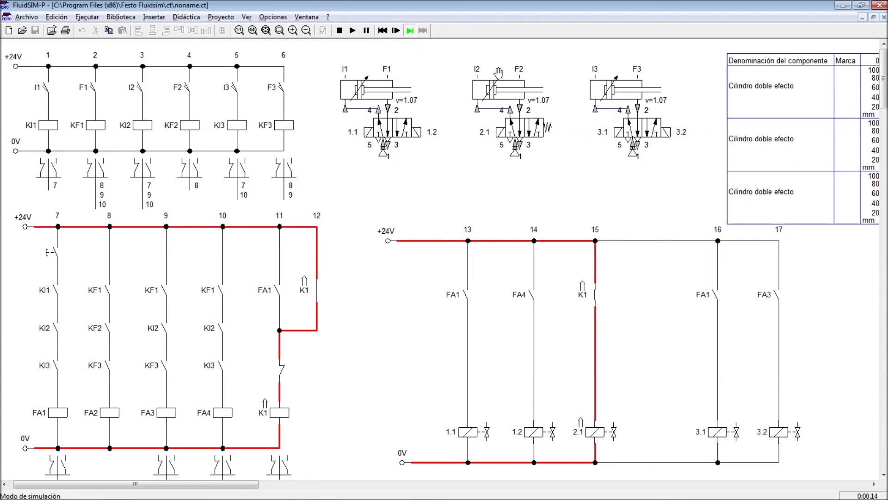
pyautogui.click(548, 95)
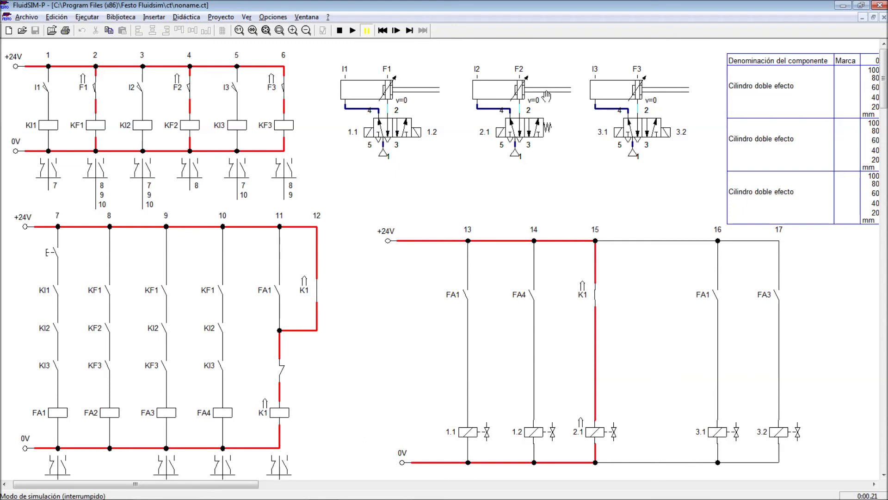
pyautogui.click(410, 31)
pyautogui.click(351, 31)
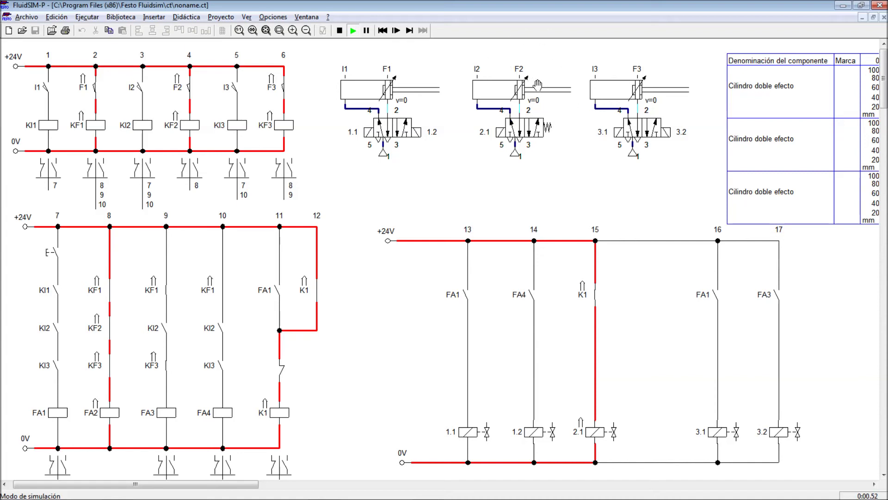
# - Check cylinder 2.0's retraction point in the Excel phase diagrams, return to FluidSIM, and stop the simulation
pyautogui.hotkey('alt', 'Tab')
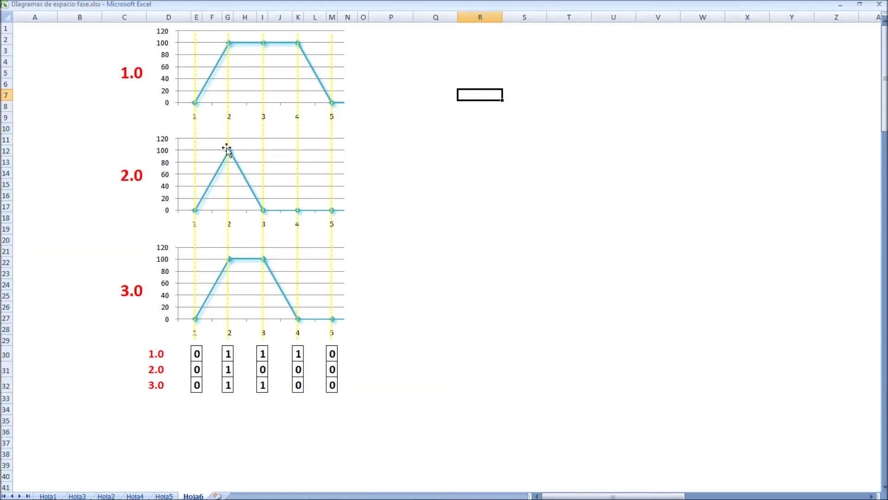
pyautogui.hotkey('alt', 'Tab')
pyautogui.click(339, 31)
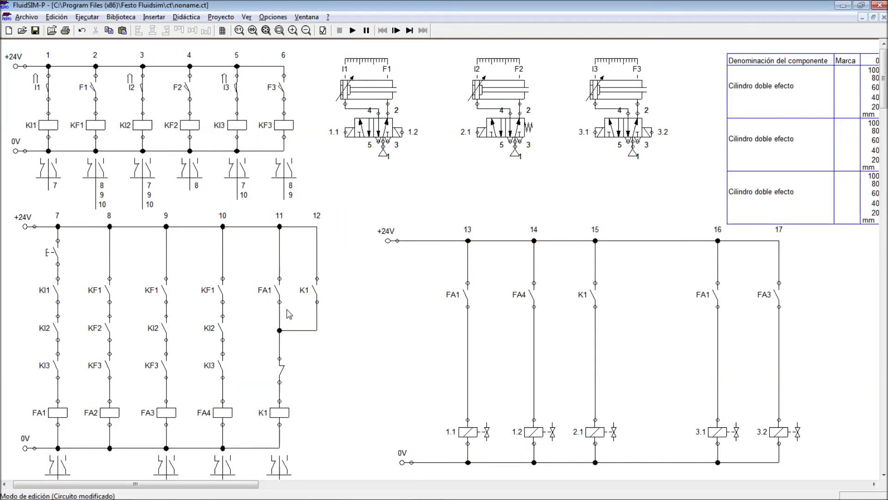
# - Label the normally closed contact above relay coil K1 FA2
pyautogui.doubleClick(280, 373)
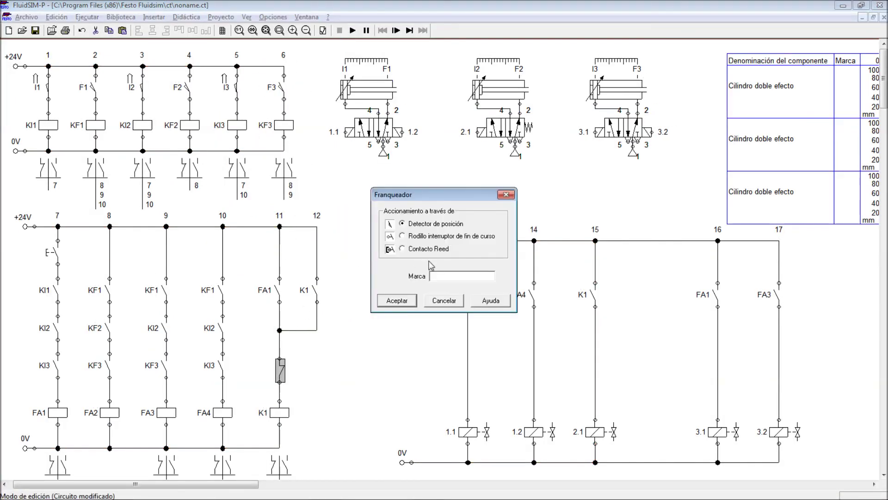
pyautogui.write('FA2')
pyautogui.press('Return')
# - Simulate a full cycle from the start pushbutton, examine the cylinders' displacement diagrams, and stop the simulation
pyautogui.click(352, 31)
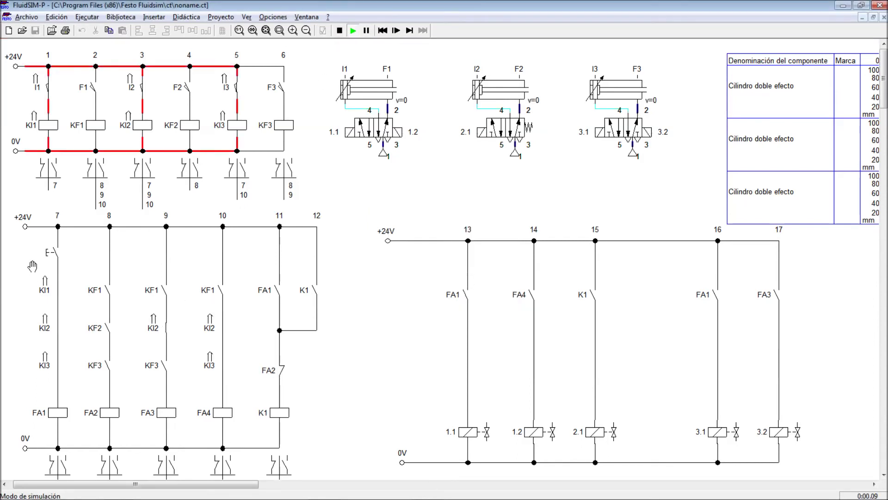
pyautogui.click(55, 251)
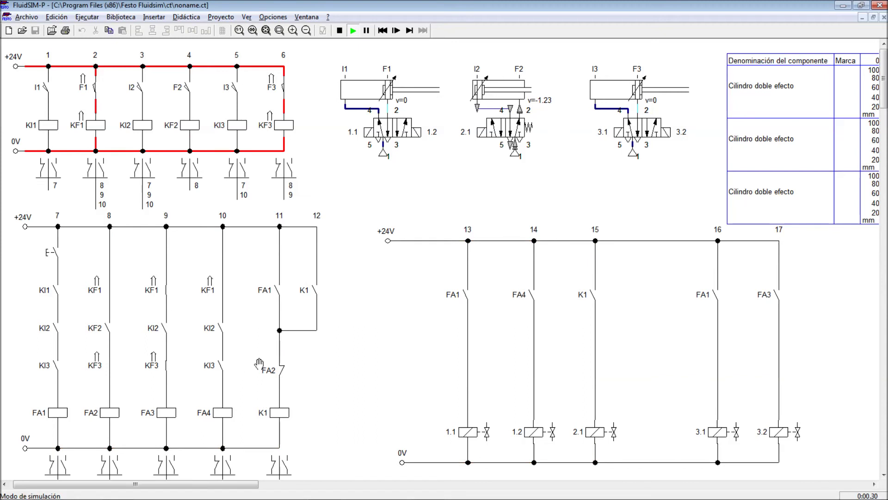
pyautogui.moveTo(237, 486); pyautogui.dragTo(299, 486)
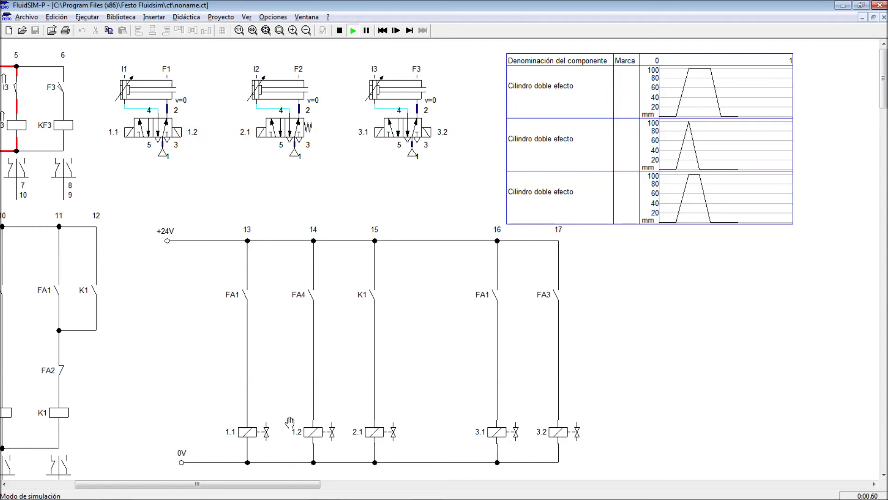
pyautogui.moveTo(200, 483); pyautogui.dragTo(126, 483)
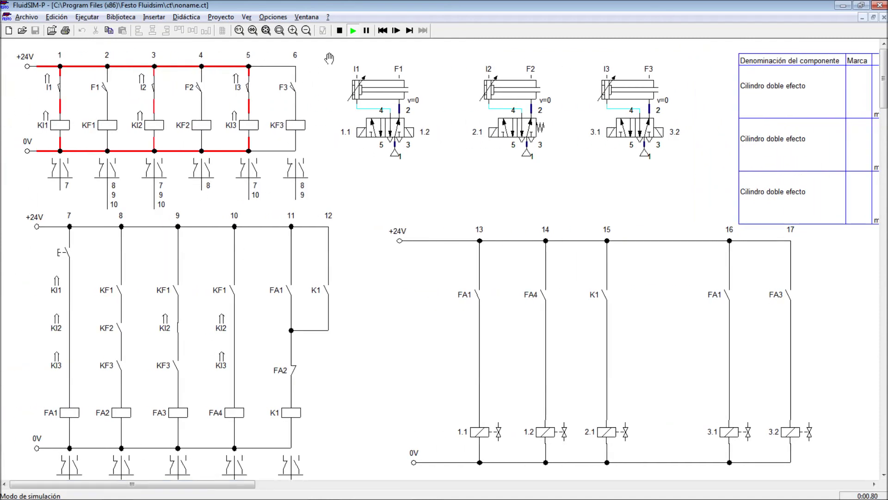
pyautogui.click(340, 30)
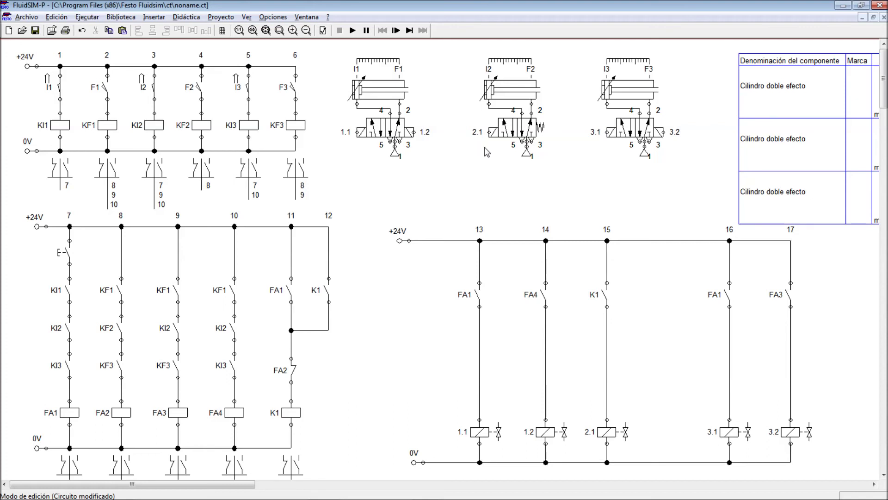
# - Switch to the Excel phase diagrams, review cylinder 1.0's curve, and return to FluidSIM
pyautogui.hotkey('alt', 'Tab')
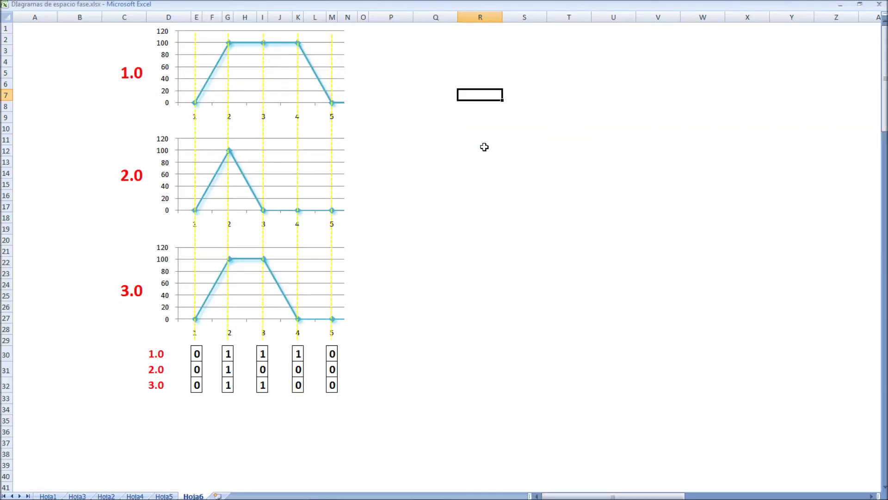
pyautogui.click(245, 45)
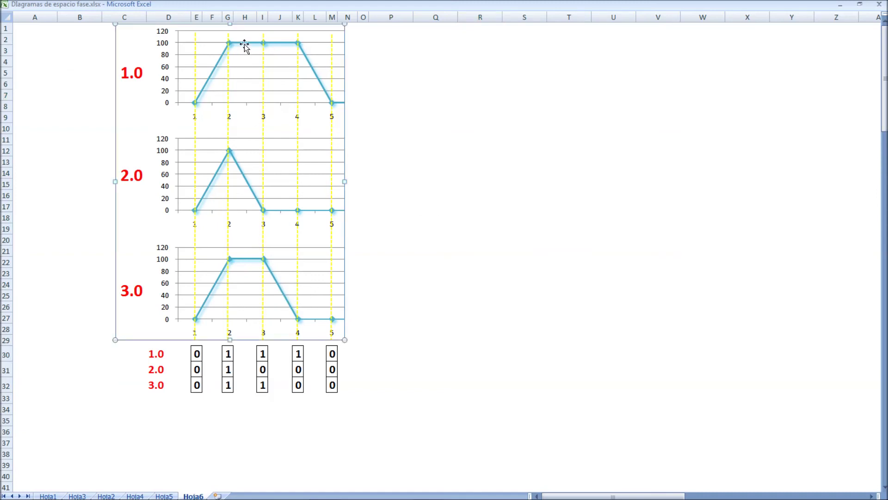
pyautogui.hotkey('alt', 'Tab')
# - Replace the solenoid 1.2 actuation of the first cylinder's 5/n-way valve with a spring return (Retorno de muelle)
pyautogui.doubleClick(405, 133)
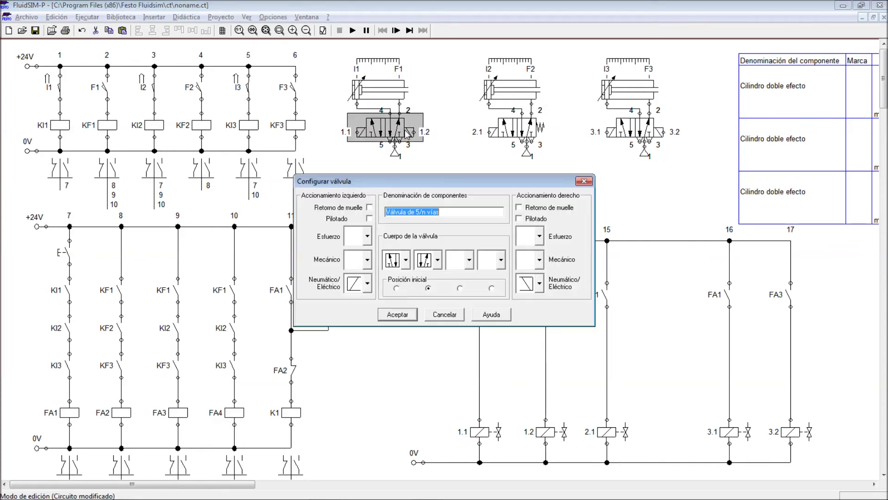
pyautogui.click(562, 212)
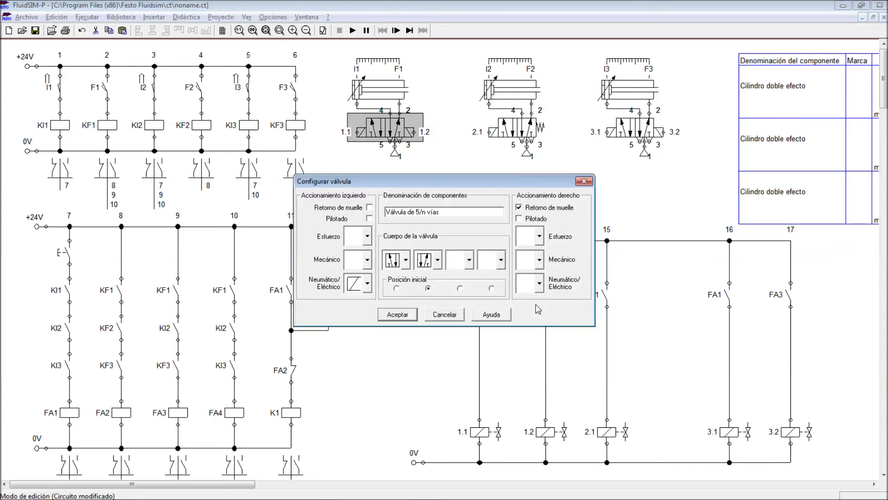
pyautogui.click(411, 317)
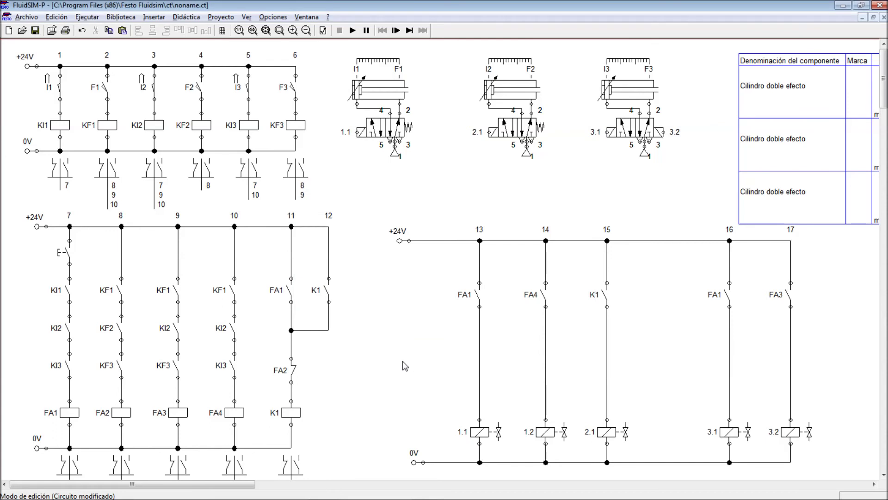
# - Delete the FA4 contact and solenoid 1.2 branch from the solenoid circuit, including its leftover junction points on the supply rails
pyautogui.moveTo(519, 259); pyautogui.dragTo(573, 454)
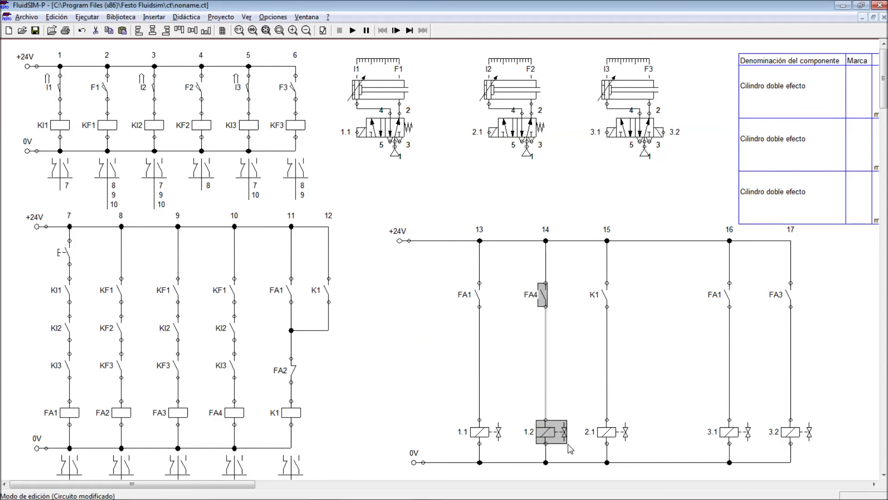
pyautogui.press('Delete')
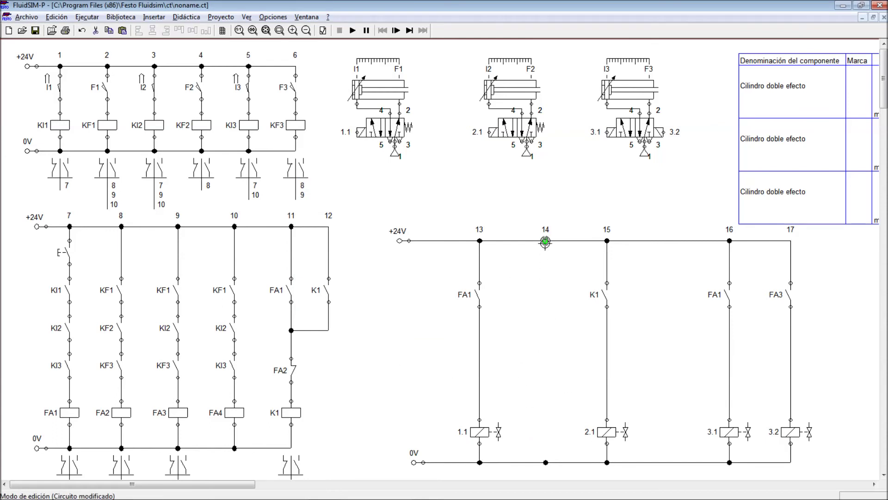
pyautogui.click(546, 462)
pyautogui.press('Delete')
# - Switch to the Excel phase diagrams, check where cylinder 1.0's curve starts rising, and return to FluidSIM
pyautogui.click(476, 433)
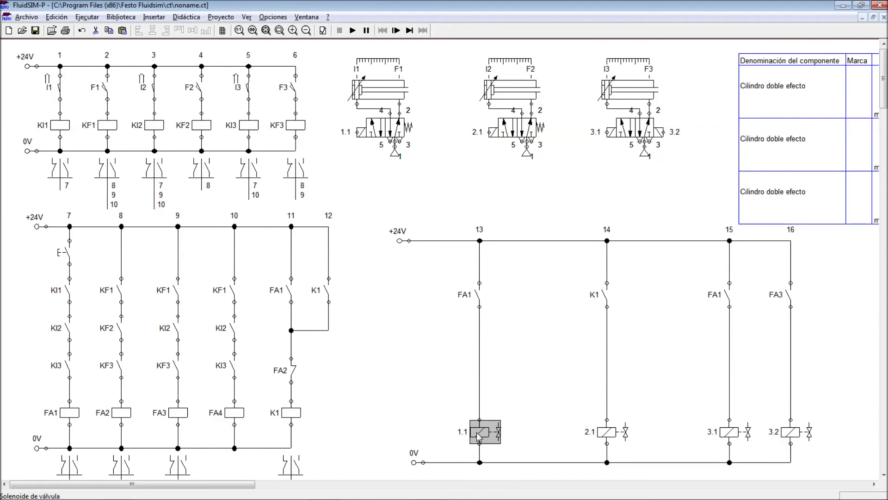
pyautogui.hotkey('alt', 'Tab')
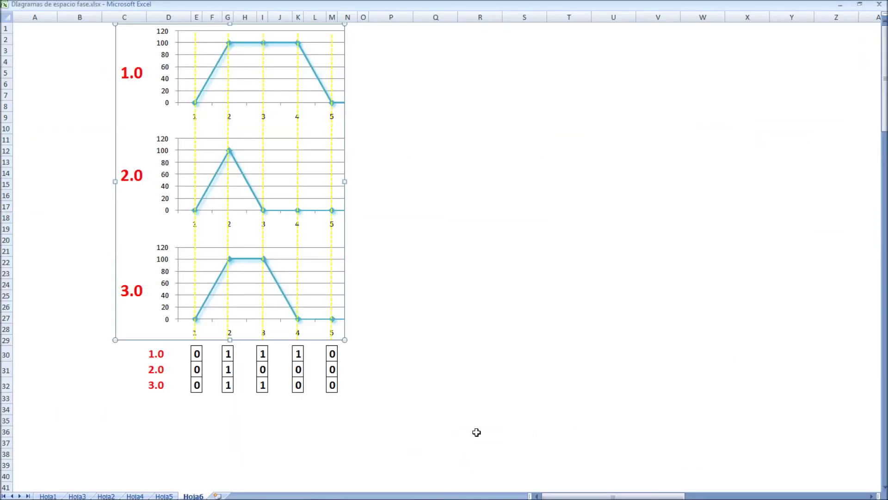
pyautogui.click(556, 297)
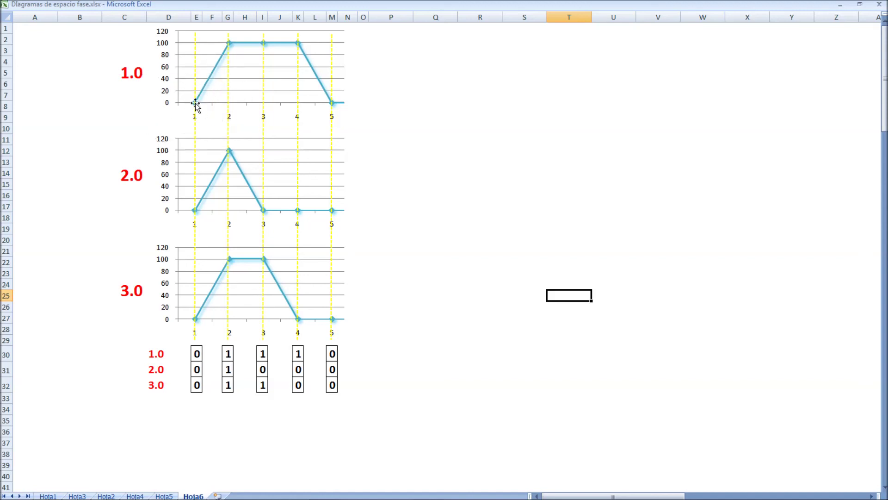
pyautogui.hotkey('alt', 'Tab')
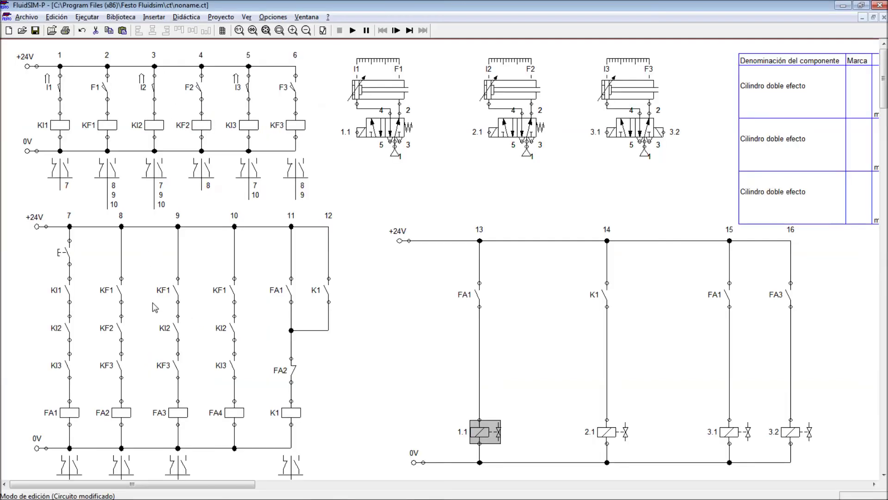
# - Copy the K1 self-holding circuit, then shift the solenoid 1.1 branch and its supply terminals towards the solenoid 2.1 branch
pyautogui.moveTo(264, 258); pyautogui.dragTo(330, 423)
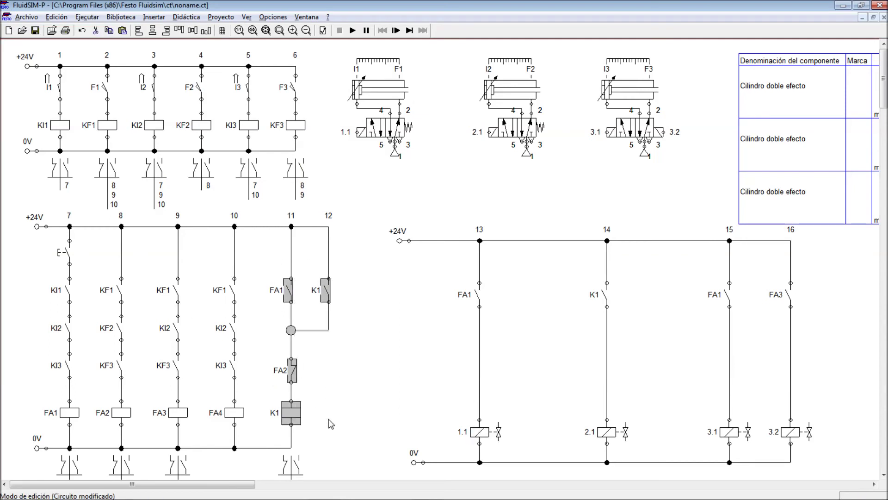
pyautogui.moveTo(381, 217); pyautogui.dragTo(803, 471)
pyautogui.moveTo(363, 204); pyautogui.dragTo(514, 486)
pyautogui.moveTo(505, 455); pyautogui.dragTo(524, 458)
pyautogui.press('Right')
pyautogui.press('Right')
pyautogui.press('Right')
pyautogui.press('Right')
pyautogui.press('Right')
pyautogui.press('Right')
pyautogui.press('Right')
pyautogui.press('Right')
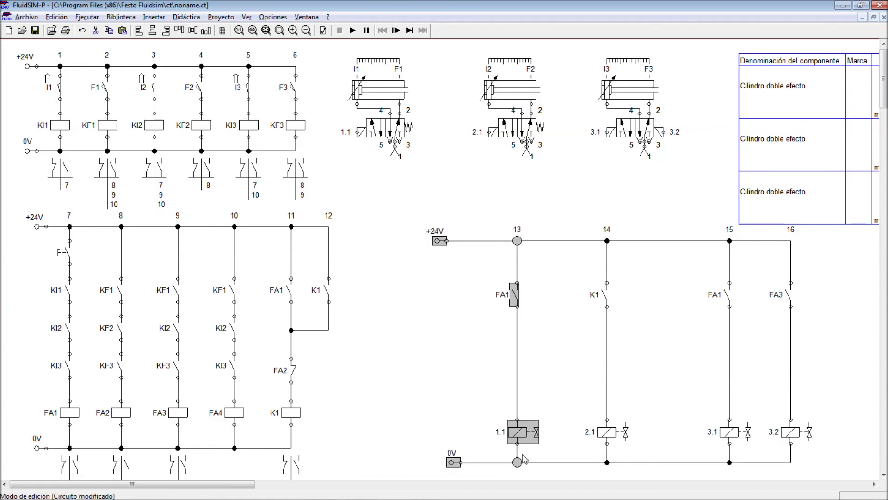
# - Move the +24V and 0V terminals and the solenoid 1.1 branch further towards solenoid 2.1 to free space beside the relay circuit
pyautogui.moveTo(408, 189); pyautogui.dragTo(510, 486)
pyautogui.click(460, 239)
pyautogui.moveTo(431, 204); pyautogui.dragTo(501, 467)
pyautogui.moveTo(439, 225); pyautogui.dragTo(502, 475)
pyautogui.press('Right')
pyautogui.press('Right')
pyautogui.press('Right')
pyautogui.press('Right')
pyautogui.press('Right')
# - Paste the copied self-holding circuit beside the K1 circuit and label its relay coil K2
pyautogui.hotkey('ctrl', 'v')
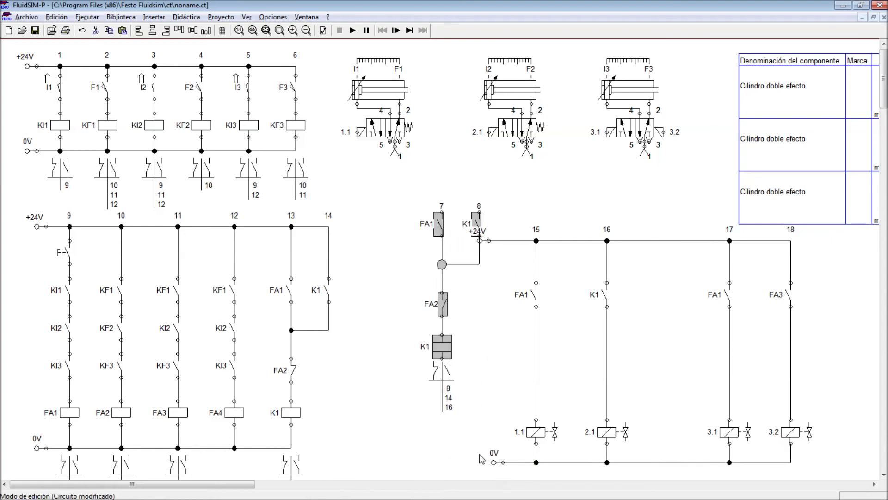
pyautogui.moveTo(439, 347); pyautogui.dragTo(367, 414)
pyautogui.doubleClick(368, 414)
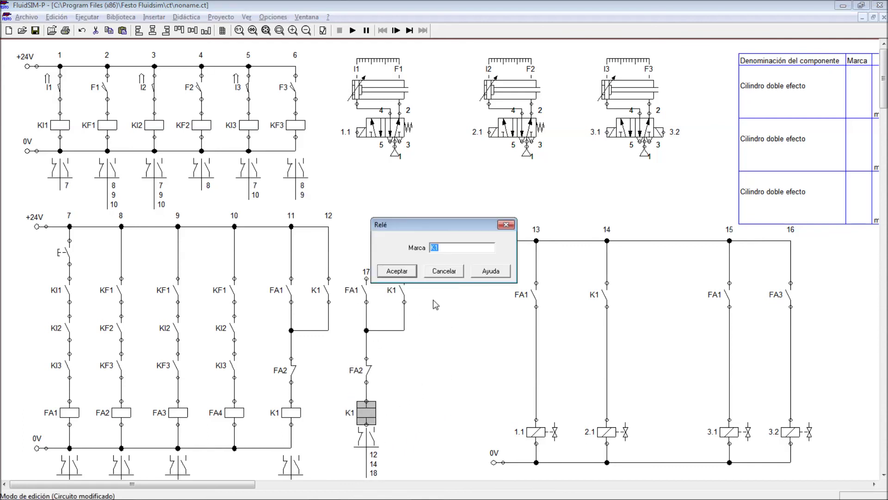
pyautogui.write('K2')
pyautogui.press('Return')
# - Wire the K2 coil to the 0V rail and the FA1 contact of its branch to the +24V rail
pyautogui.click(392, 422)
pyautogui.moveTo(366, 424)
pyautogui.mouseDown()
pyautogui.moveTo(293, 468)
pyautogui.moveTo(291, 448)
pyautogui.mouseUp()
pyautogui.moveTo(366, 278); pyautogui.dragTo(329, 226)
# - Label the self-holding contact of the new branch K2 and wire it to the +24V rail
pyautogui.click(363, 290)
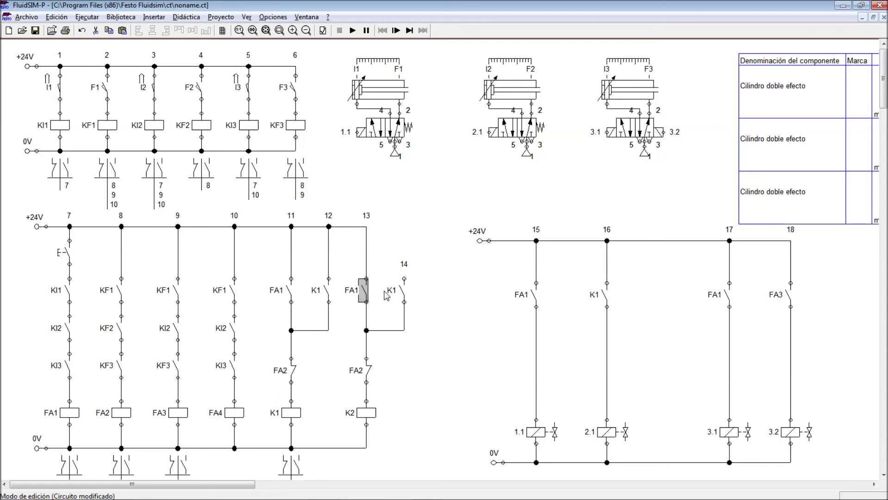
pyautogui.doubleClick(398, 291)
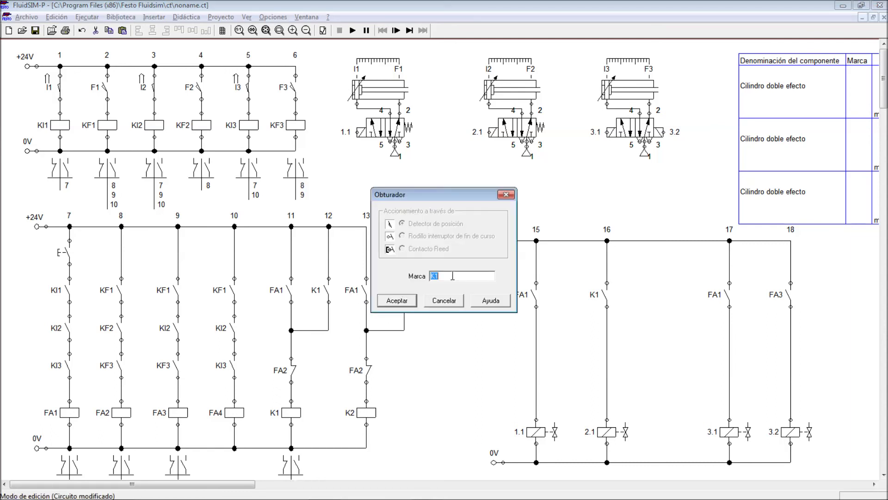
pyautogui.press('Return')
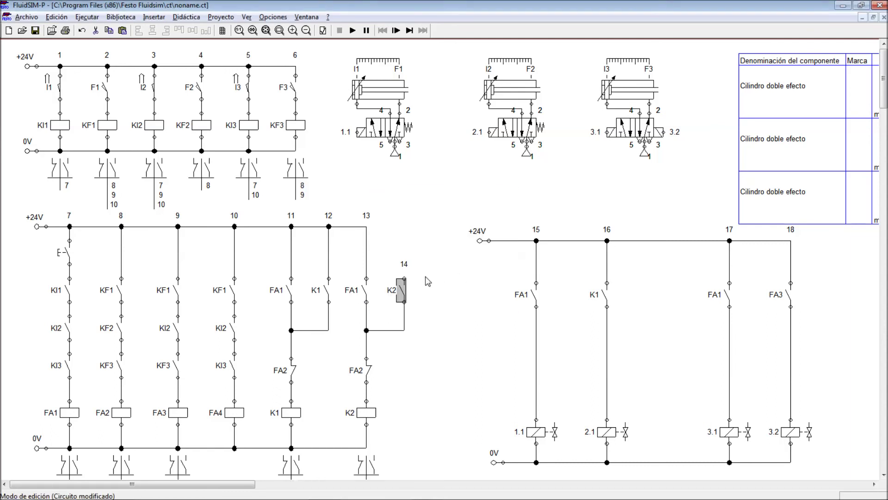
pyautogui.click(409, 259)
pyautogui.click(366, 226)
pyautogui.moveTo(366, 227); pyautogui.dragTo(405, 278)
# - Examine cylinder 1.0's curve in the Excel phase diagrams to find the phase that must release K2, then return to FluidSIM
pyautogui.click(368, 370)
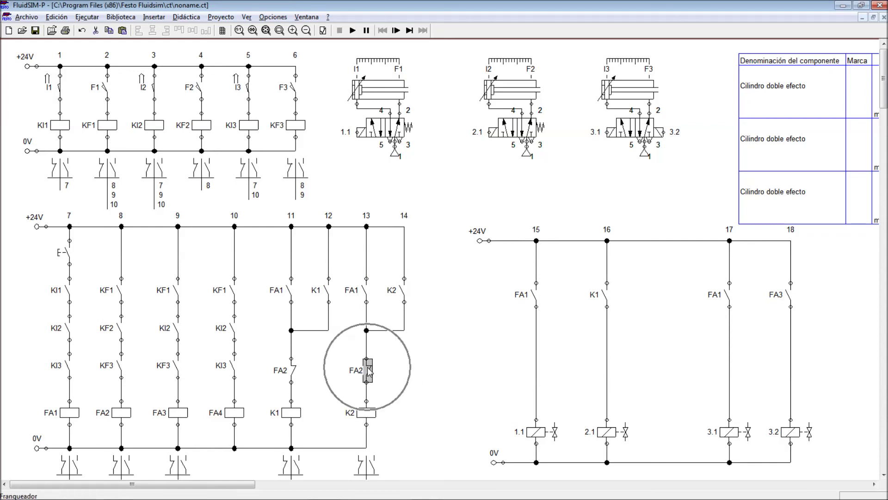
pyautogui.hotkey('alt', 'Tab')
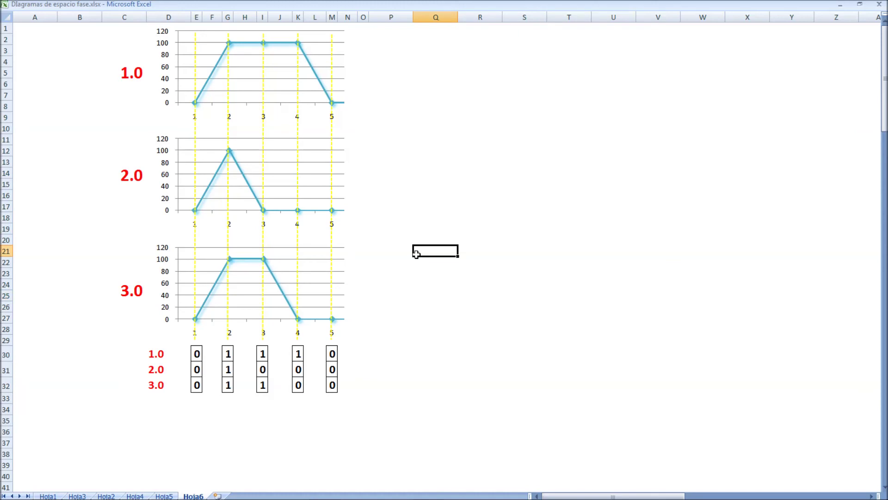
pyautogui.click(194, 104)
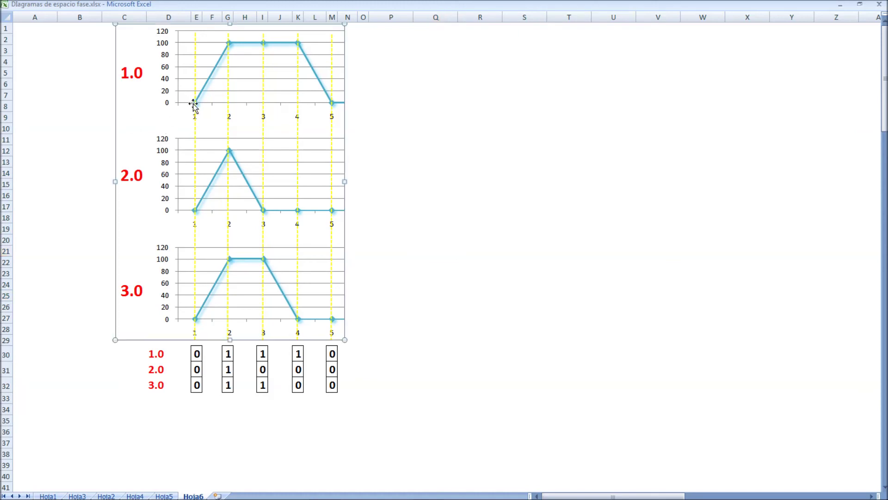
pyautogui.click(228, 41)
pyautogui.click(261, 43)
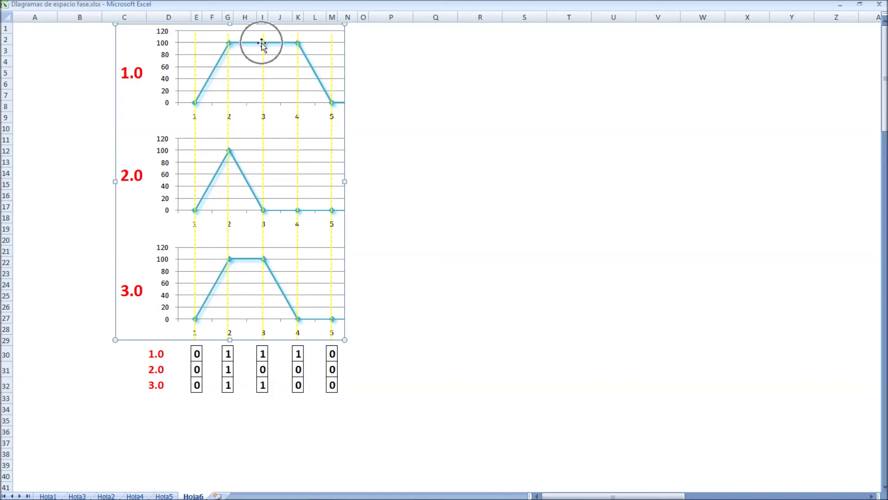
pyautogui.click(297, 43)
pyautogui.click(314, 70)
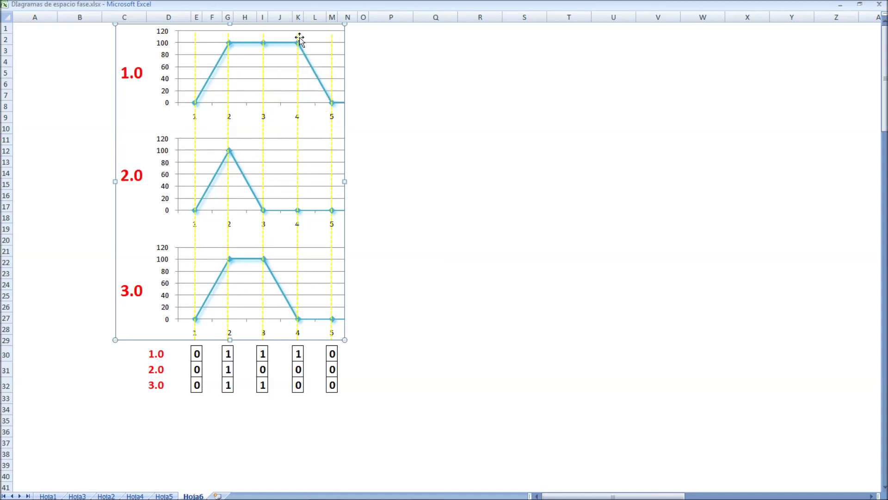
pyautogui.hotkey('alt', 'Tab')
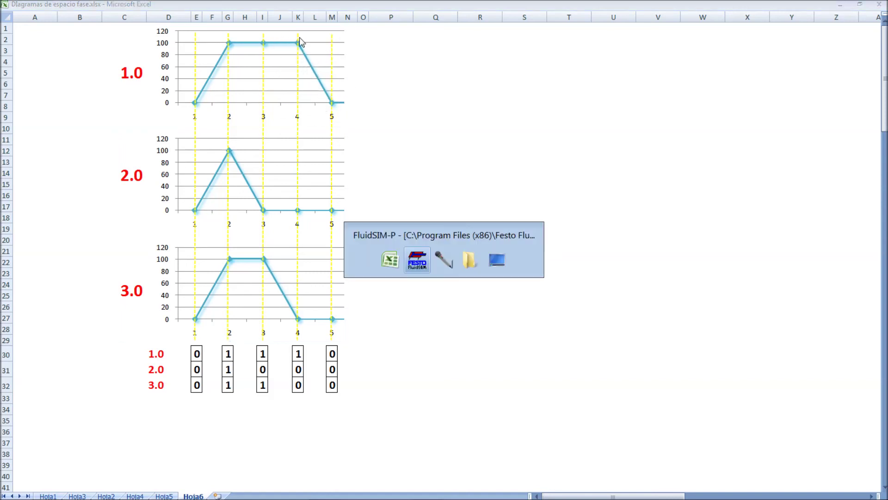
# - Label the normally closed contact above relay coil K2 FA4
pyautogui.doubleClick(367, 373)
pyautogui.click(448, 277)
pyautogui.press('Return')
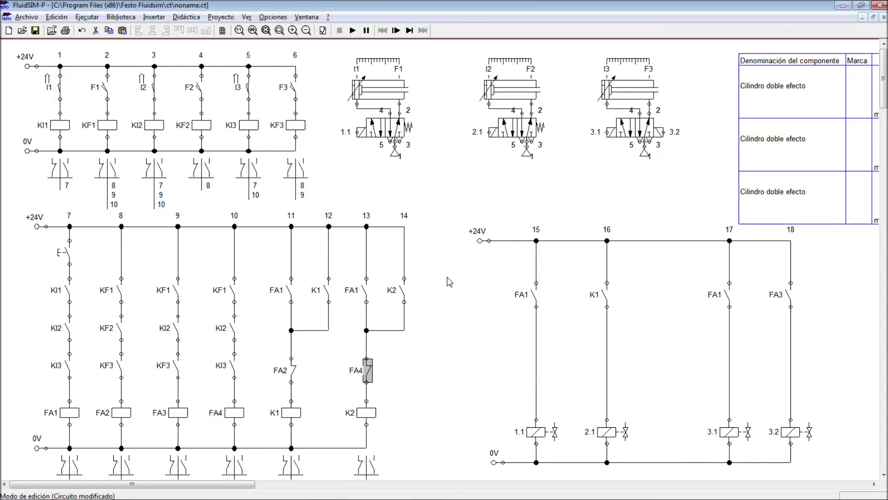
# - Change the label of the contact feeding solenoid 1.1 to K2
pyautogui.moveTo(241, 484); pyautogui.dragTo(263, 484)
pyautogui.click(384, 412)
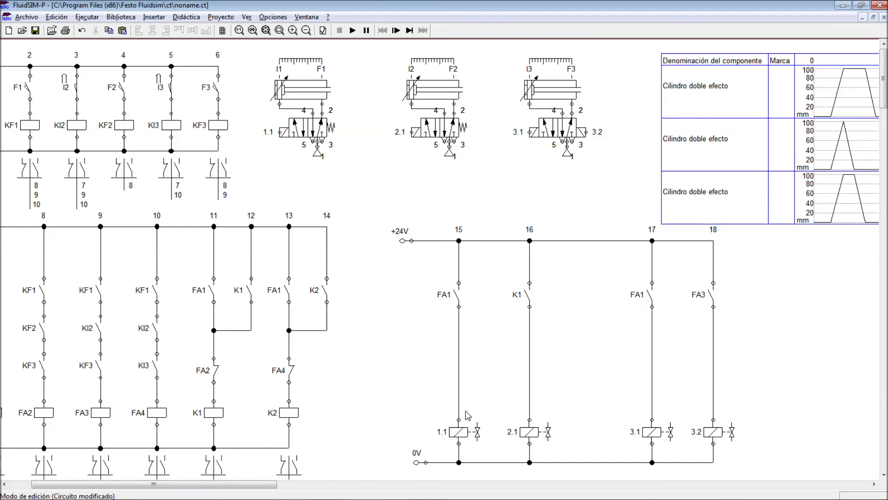
pyautogui.click(454, 435)
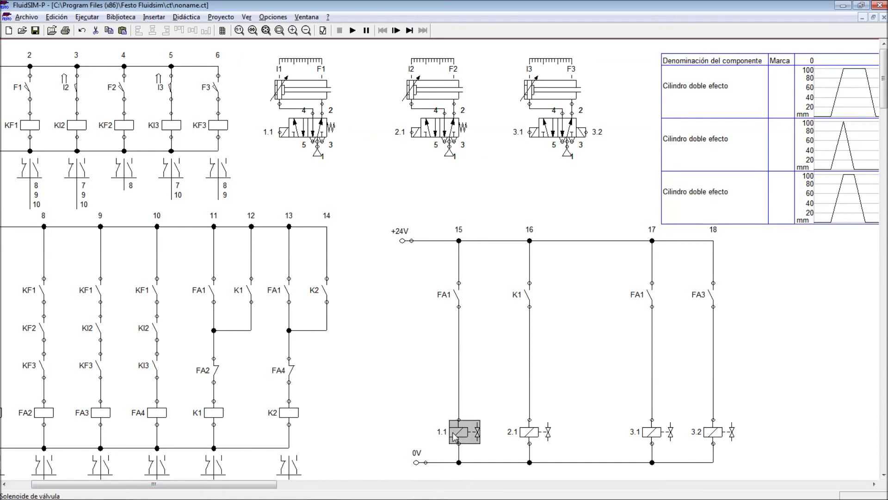
pyautogui.click(456, 294)
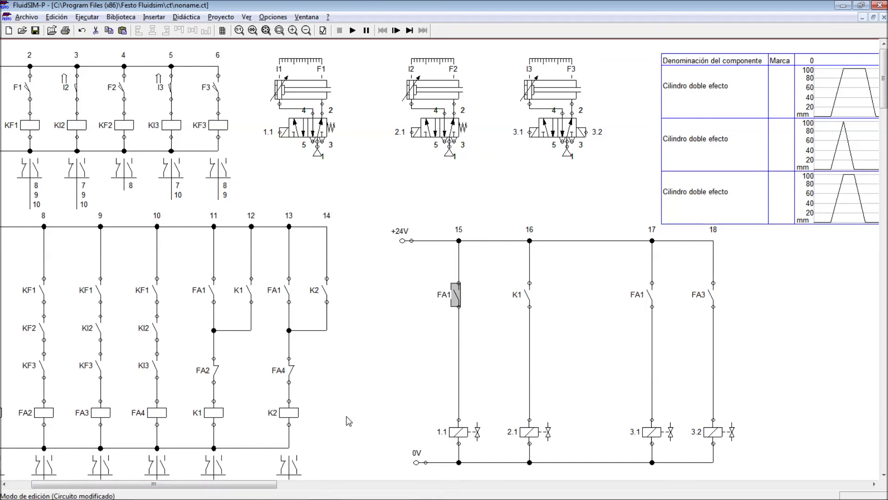
pyautogui.click(290, 413)
pyautogui.click(455, 298)
pyautogui.doubleClick(455, 299)
pyautogui.write('K2')
pyautogui.press('Return')
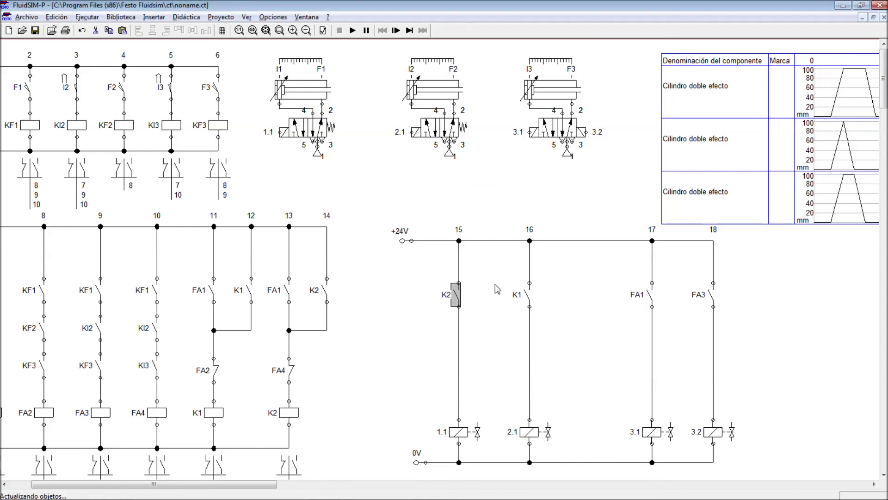
# - Simulate a full cycle with the start pushbutton, check the three cylinders' displacement diagrams, and stop the simulation
pyautogui.click(353, 31)
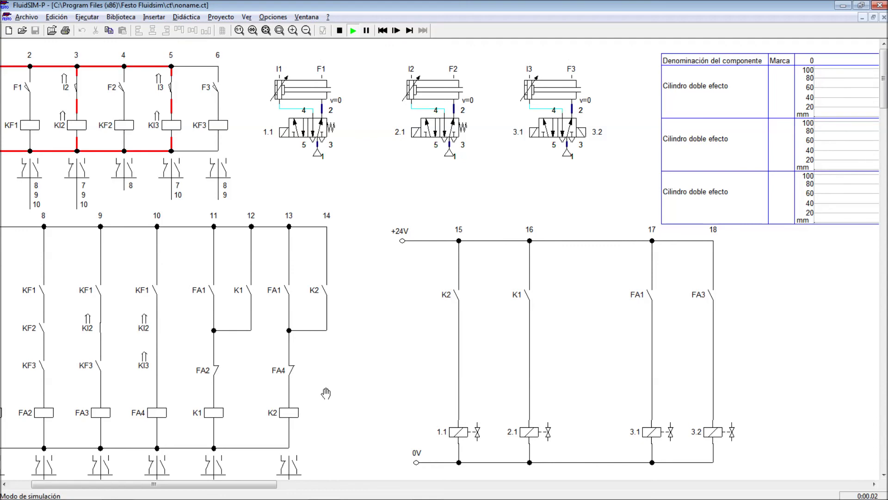
pyautogui.moveTo(259, 484); pyautogui.dragTo(215, 489)
pyautogui.click(66, 252)
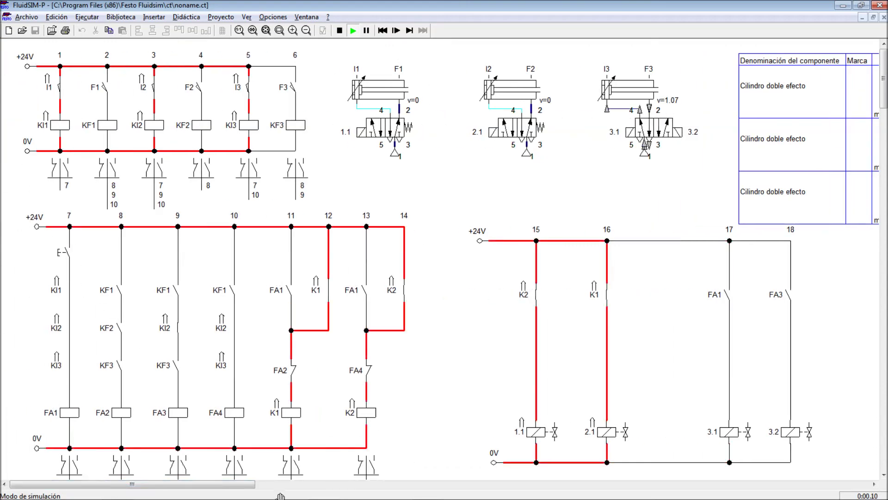
pyautogui.moveTo(234, 485); pyautogui.dragTo(283, 484)
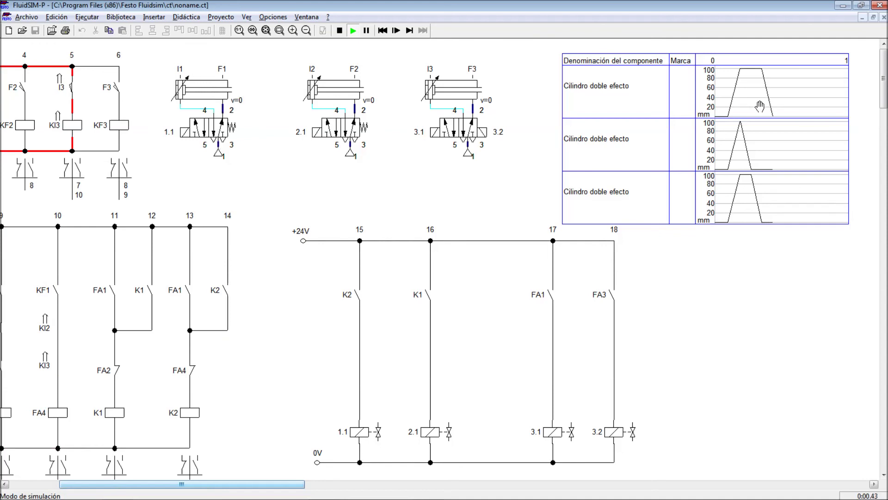
pyautogui.click(339, 30)
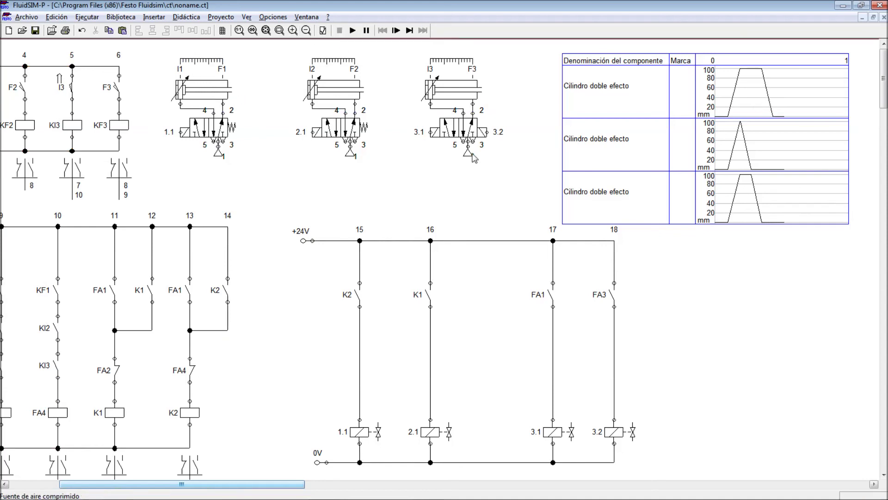
# - Switch to the Excel phase diagrams, examine cylinder 3.0's advance, hold and return phases, and go back to FluidSIM
pyautogui.moveTo(441, 89)
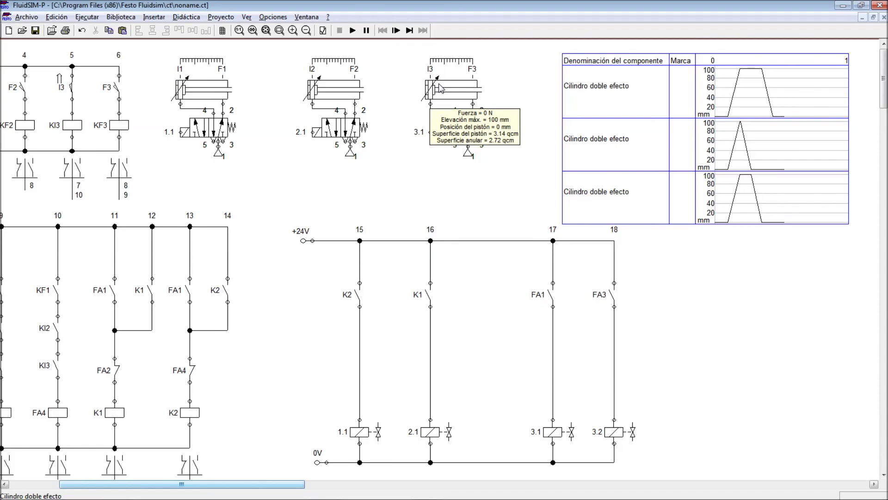
pyautogui.hotkey('alt', 'Tab')
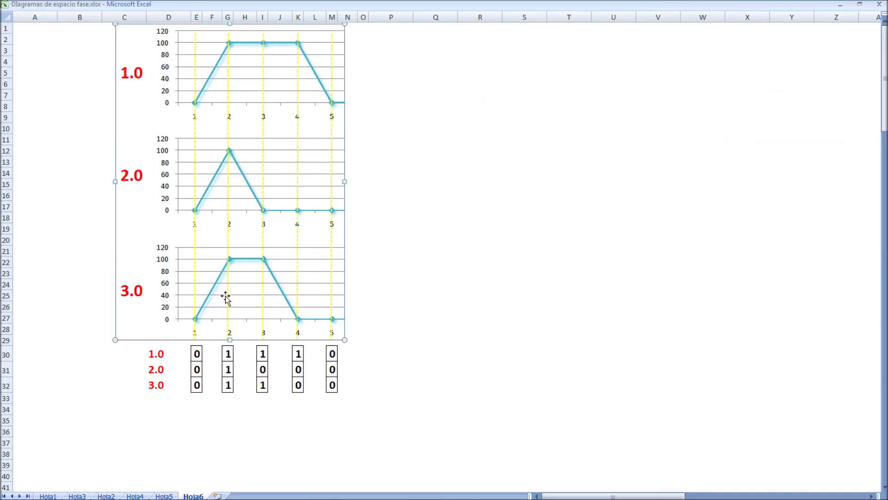
pyautogui.click(197, 317)
pyautogui.click(245, 276)
pyautogui.click(284, 296)
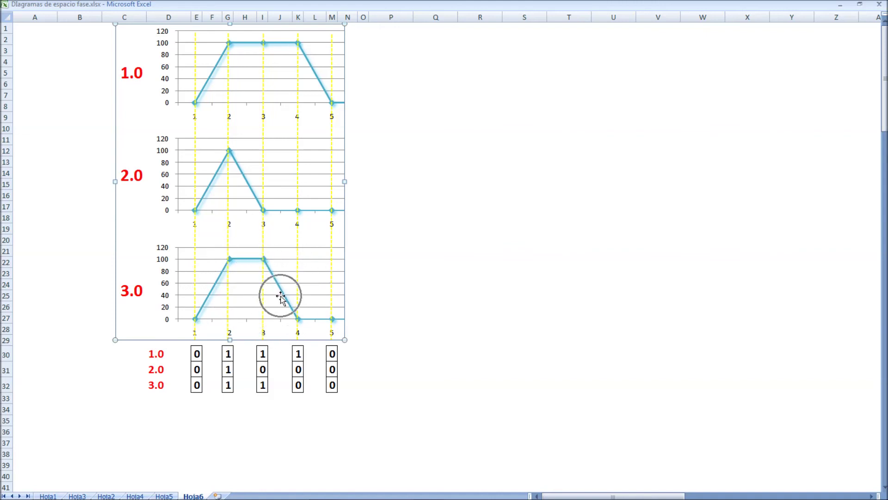
pyautogui.click(264, 261)
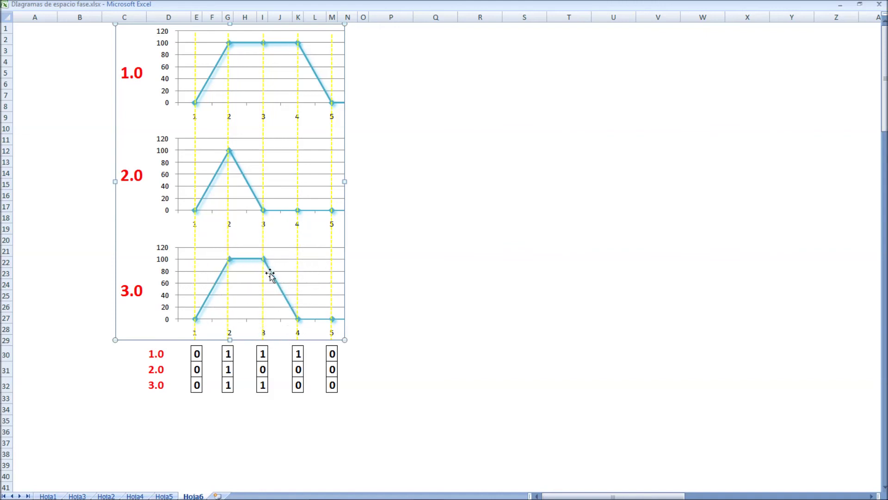
pyautogui.click(284, 296)
pyautogui.hotkey('alt', 'Tab')
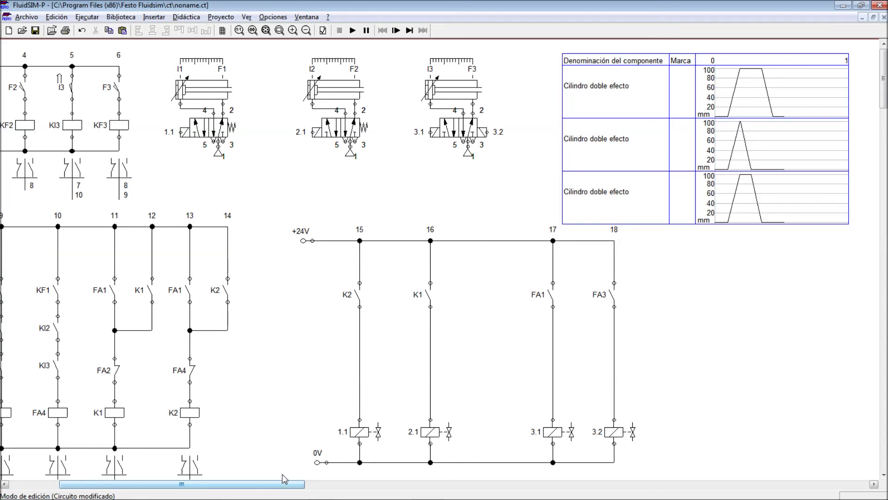
# - Review the phase and self-holding relay section, then the solenoid section, by selecting each as a group
pyautogui.moveTo(285, 486); pyautogui.dragTo(238, 484)
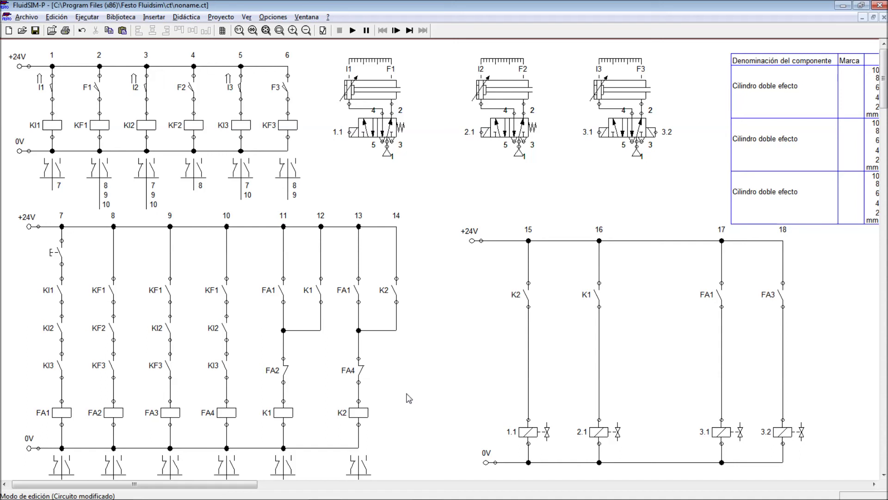
pyautogui.moveTo(422, 231); pyautogui.dragTo(26, 428)
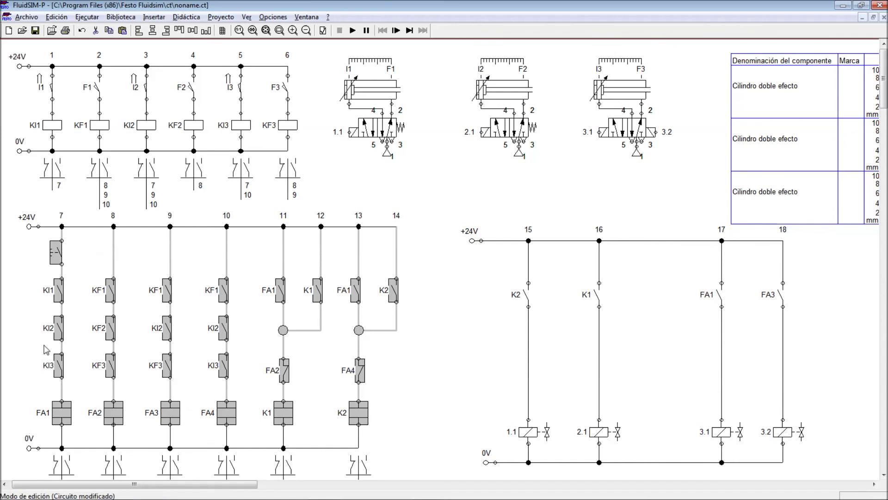
pyautogui.click(47, 346)
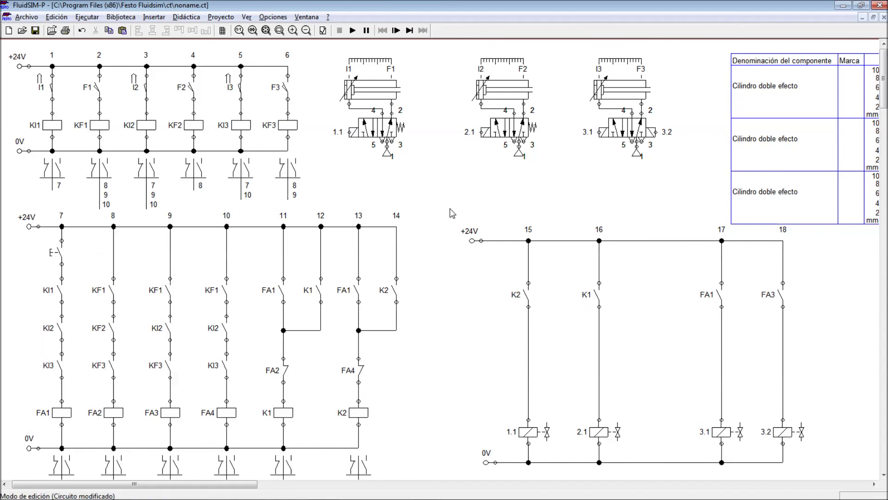
pyautogui.moveTo(450, 209); pyautogui.dragTo(800, 467)
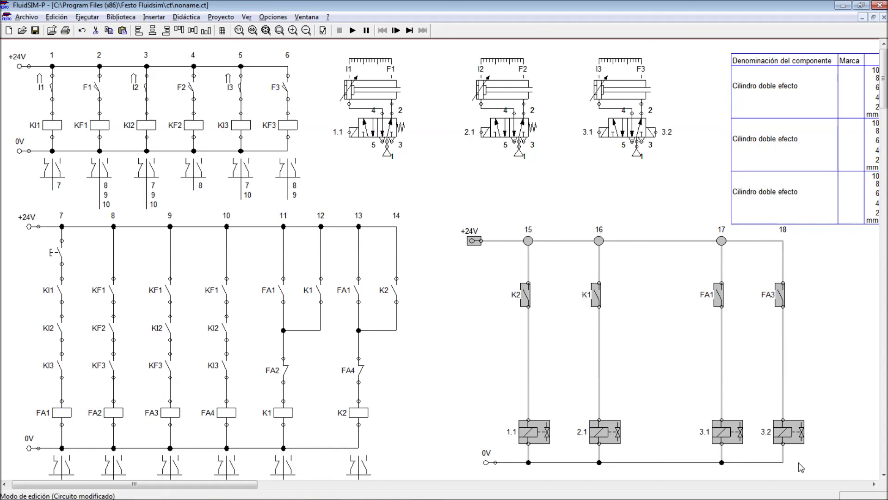